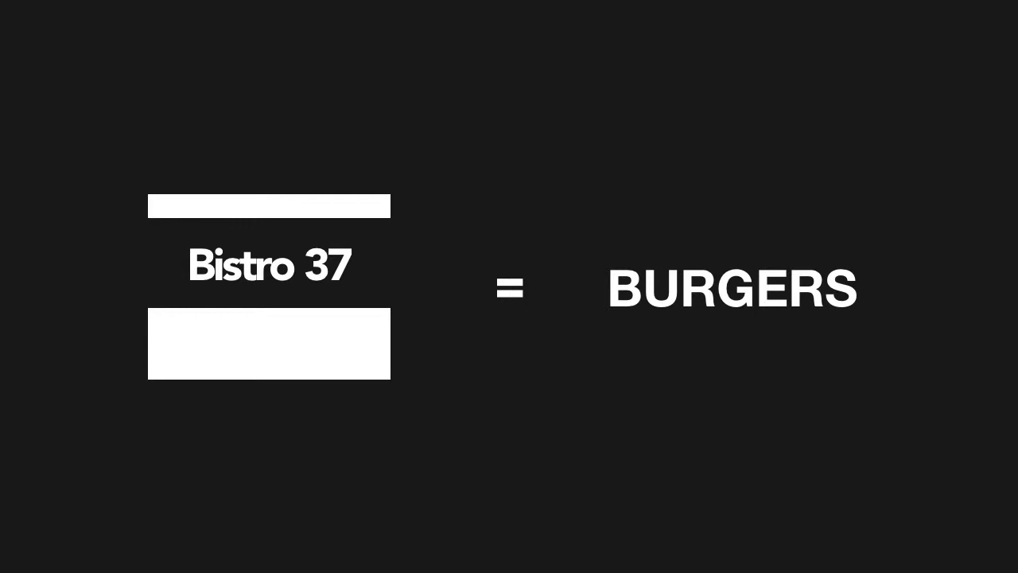
key(Right)
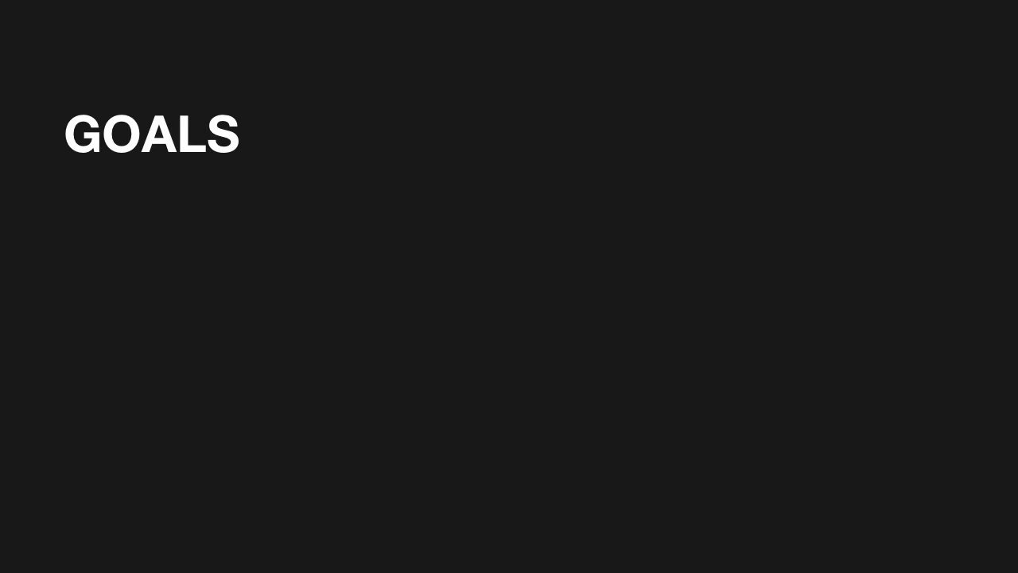
key(Right)
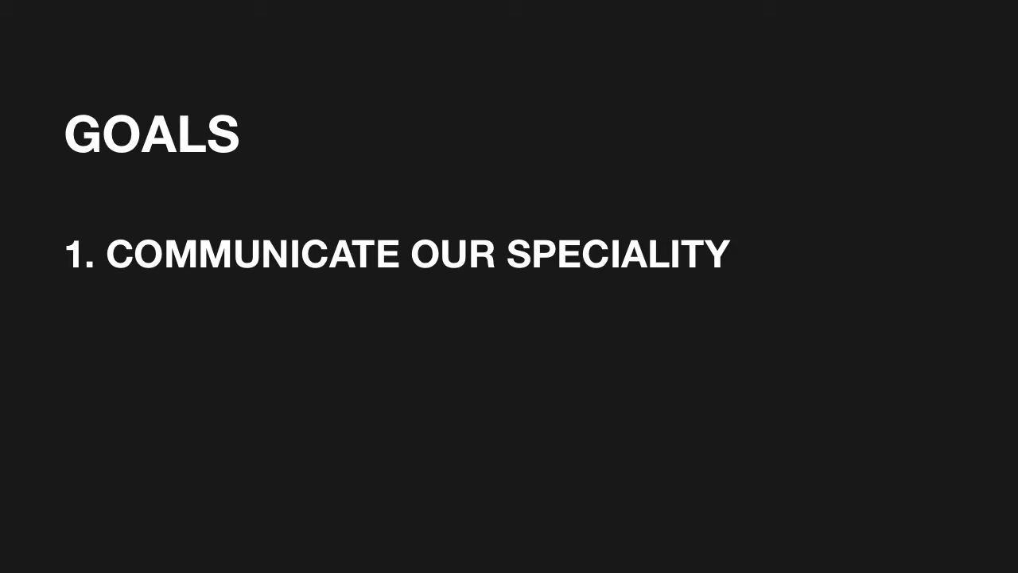
key(Right)
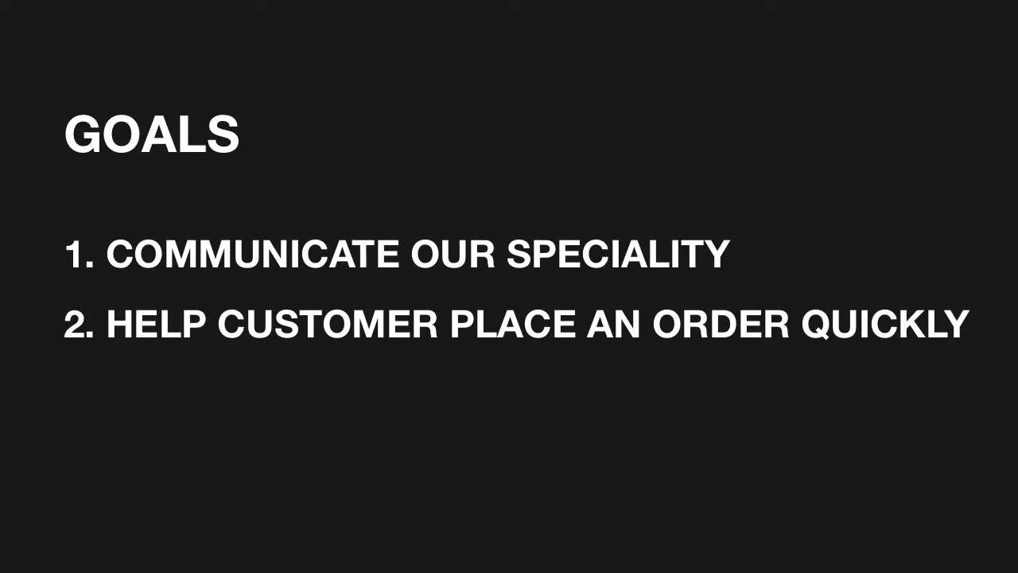
key(Right)
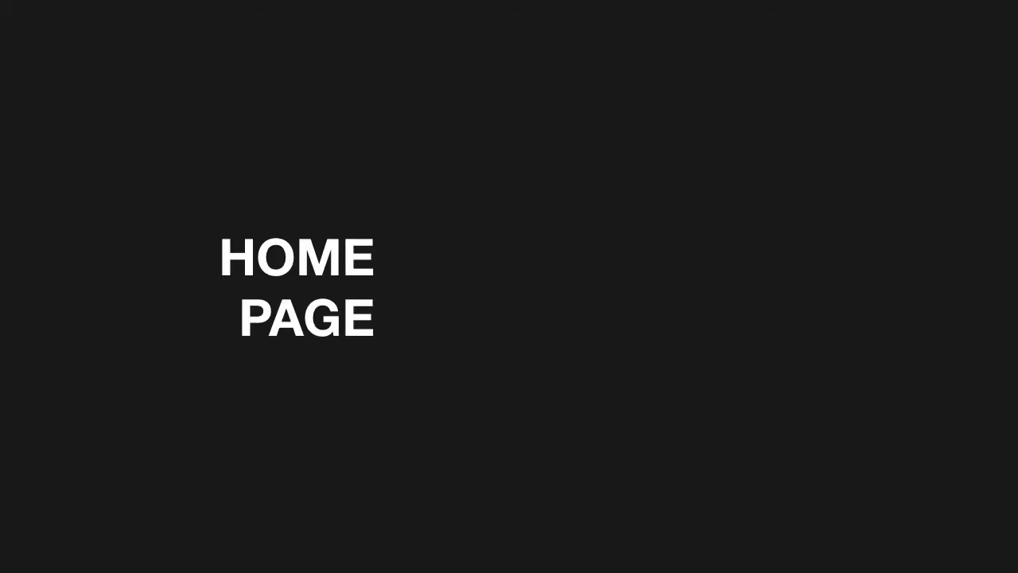
key(Right)
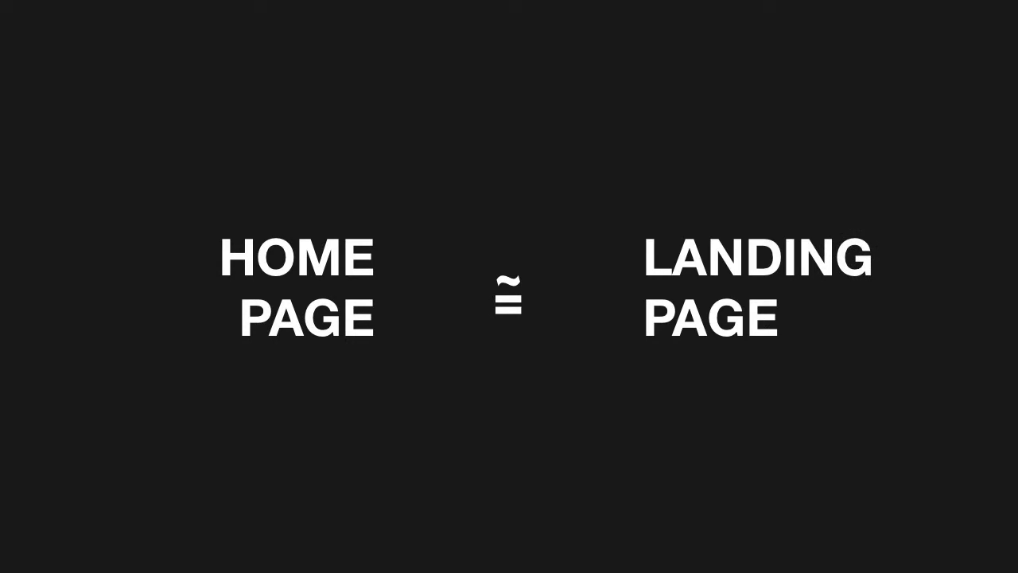
key(Right)
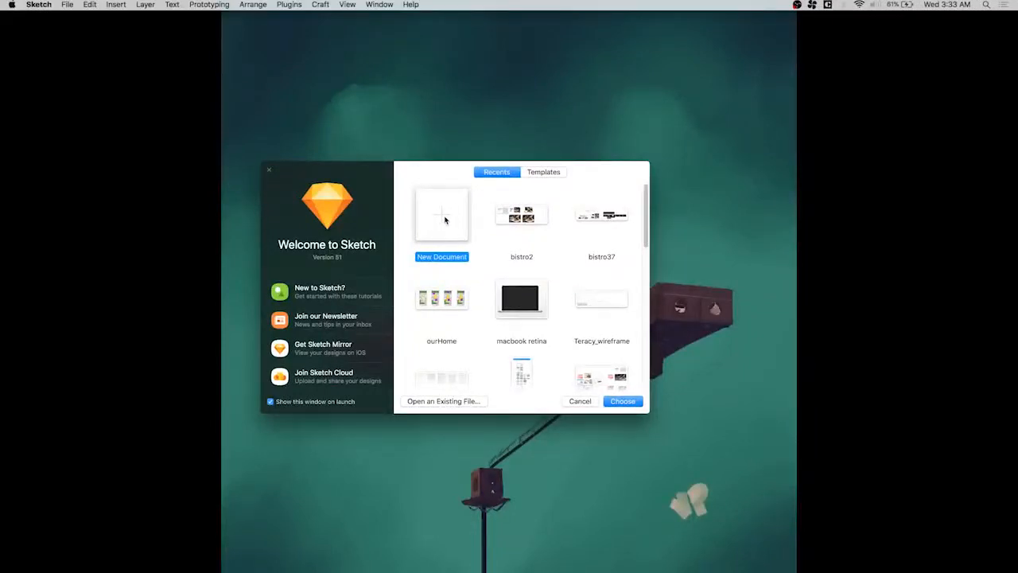
Create a new document and add a Desktop HD artboard of 1440 × 1024
double_click(444, 219)
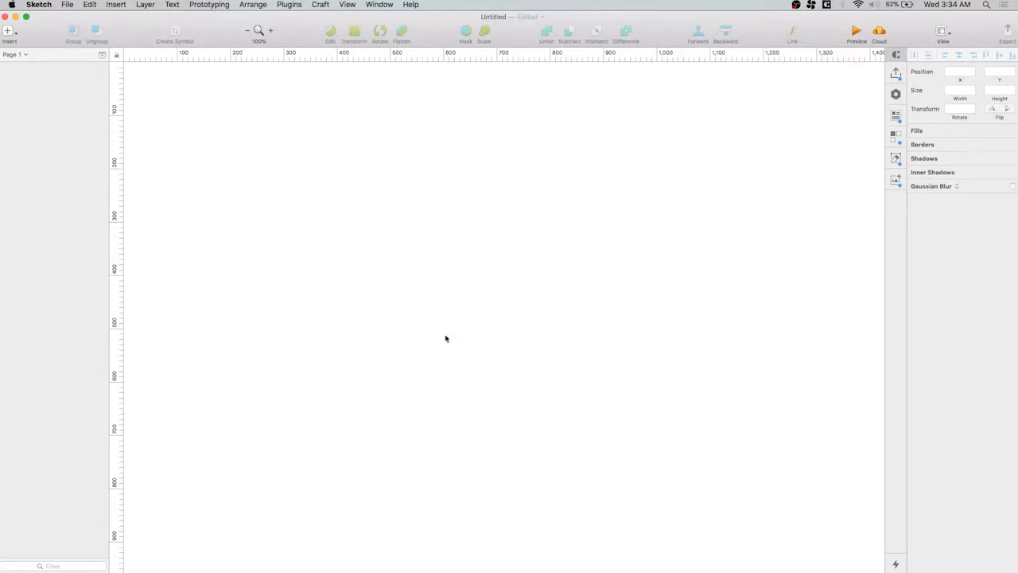
key(a)
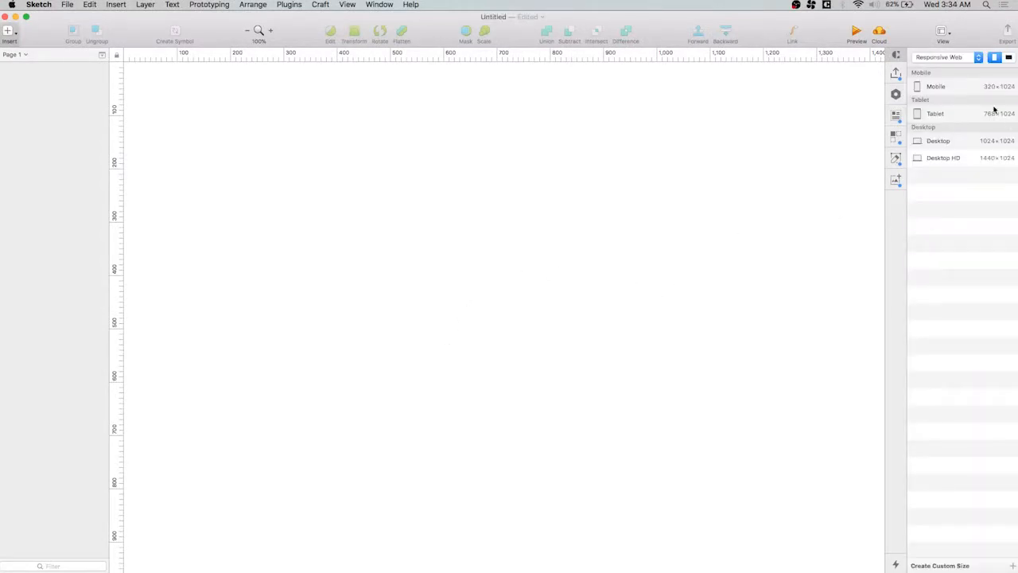
click(953, 162)
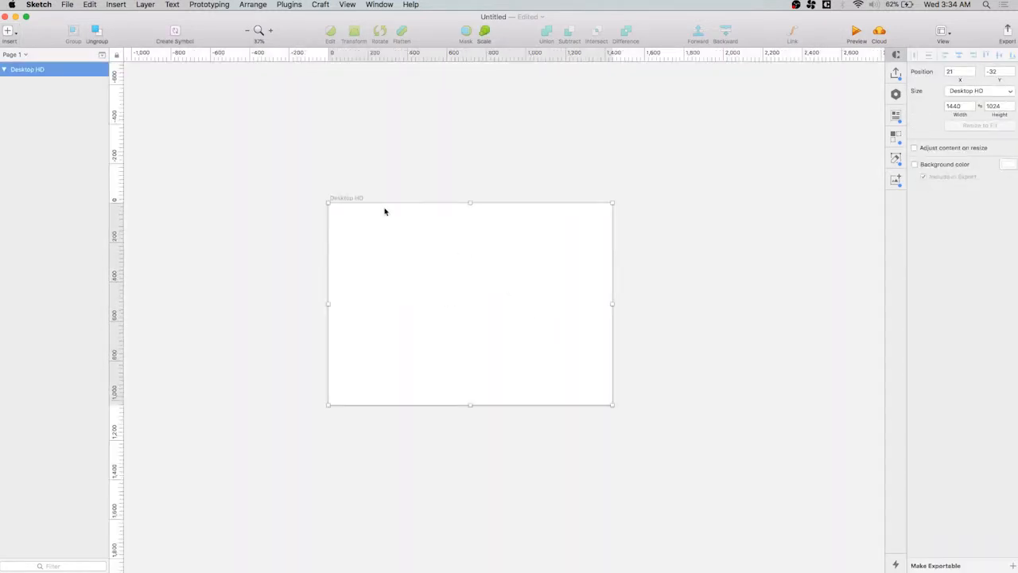
click(291, 303)
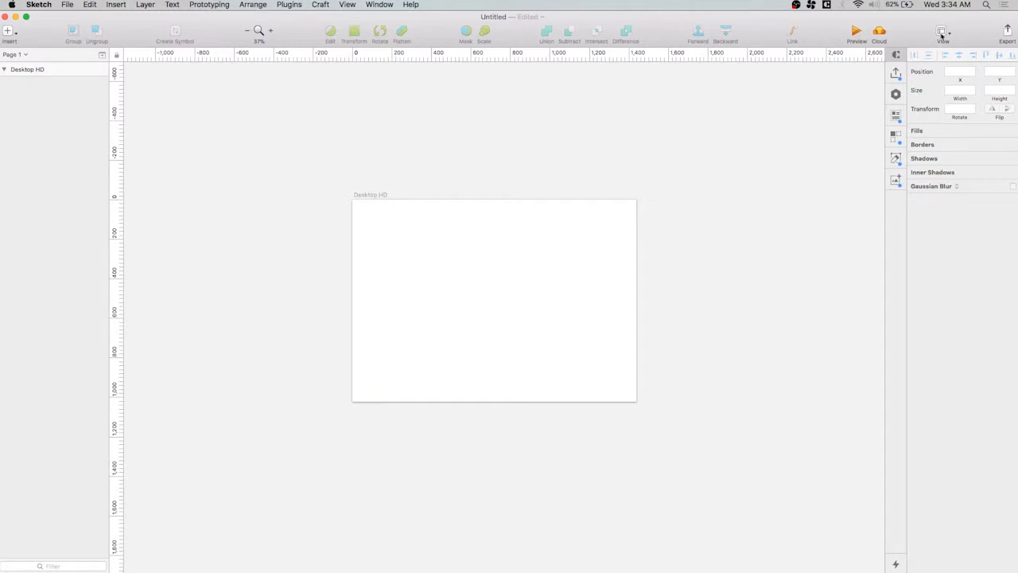
Set a centred 12-column layout, 1200 px wide with 20 px gutters and 80 px columns, and hide the layout grid
click(945, 35)
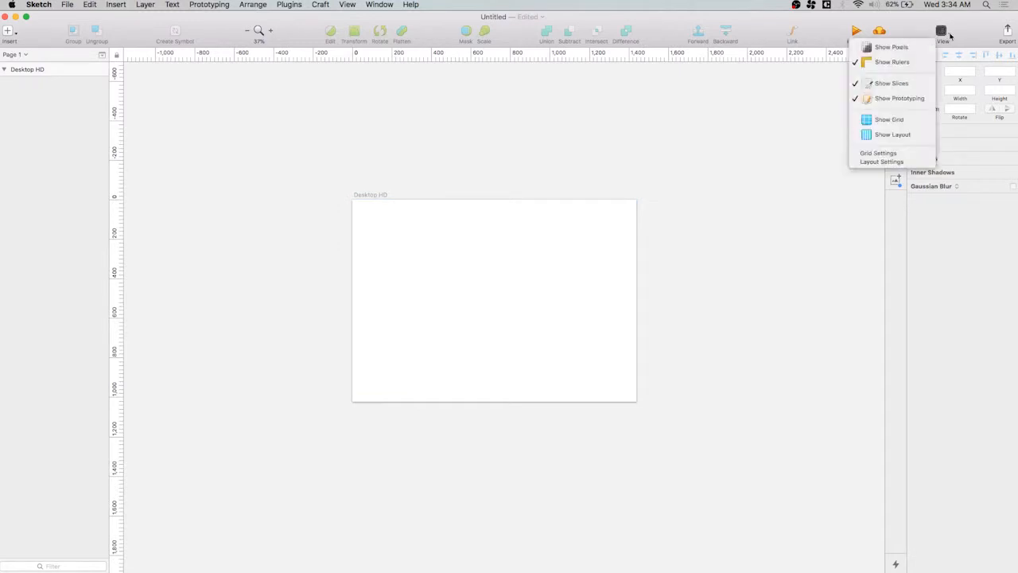
click(902, 163)
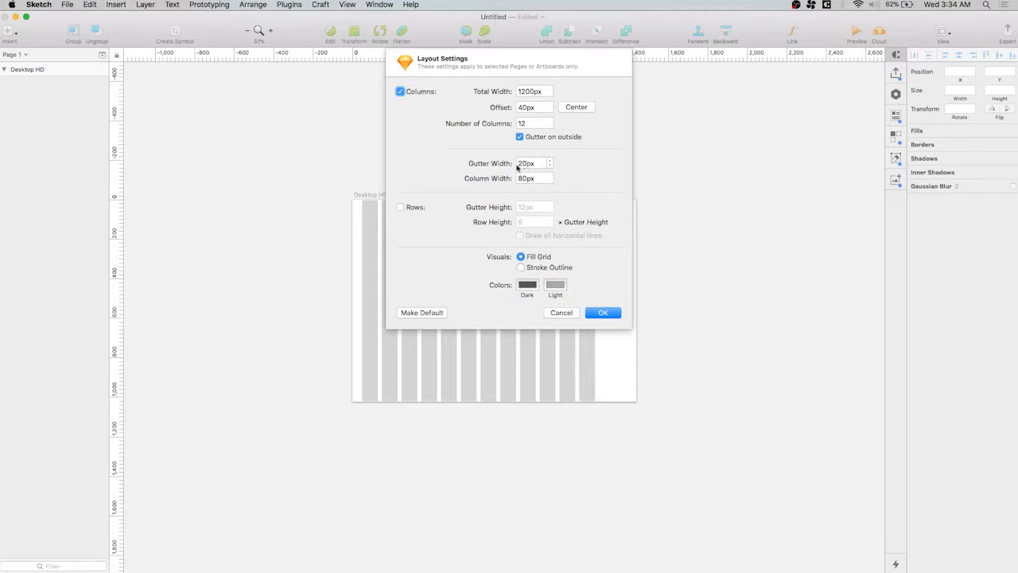
click(576, 108)
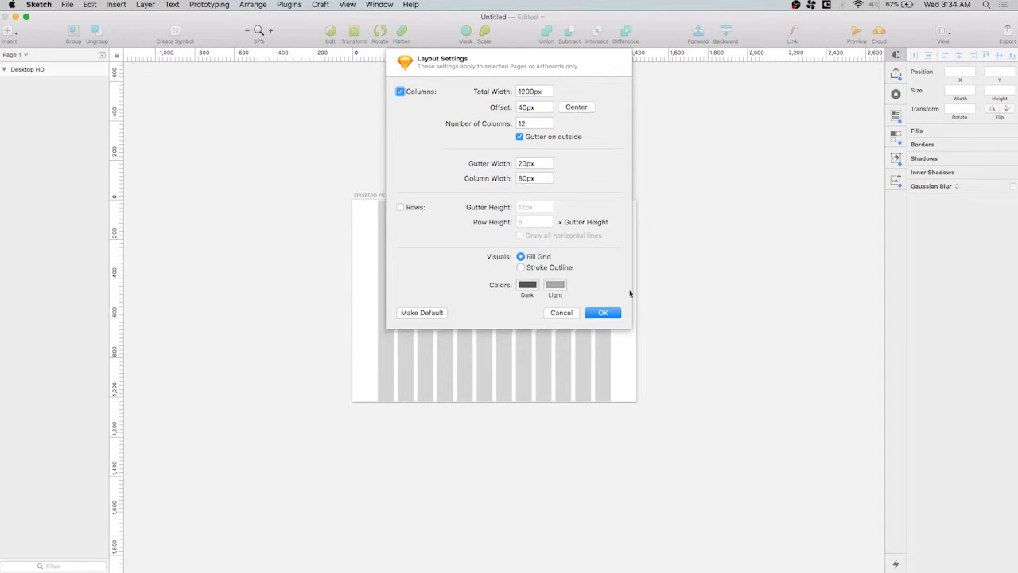
click(604, 313)
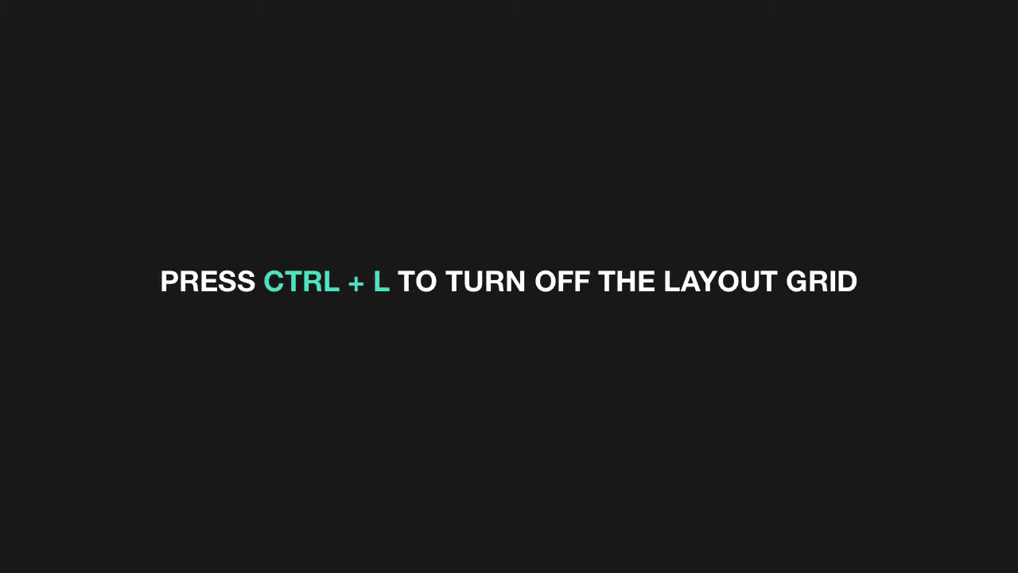
key(ctrl+l)
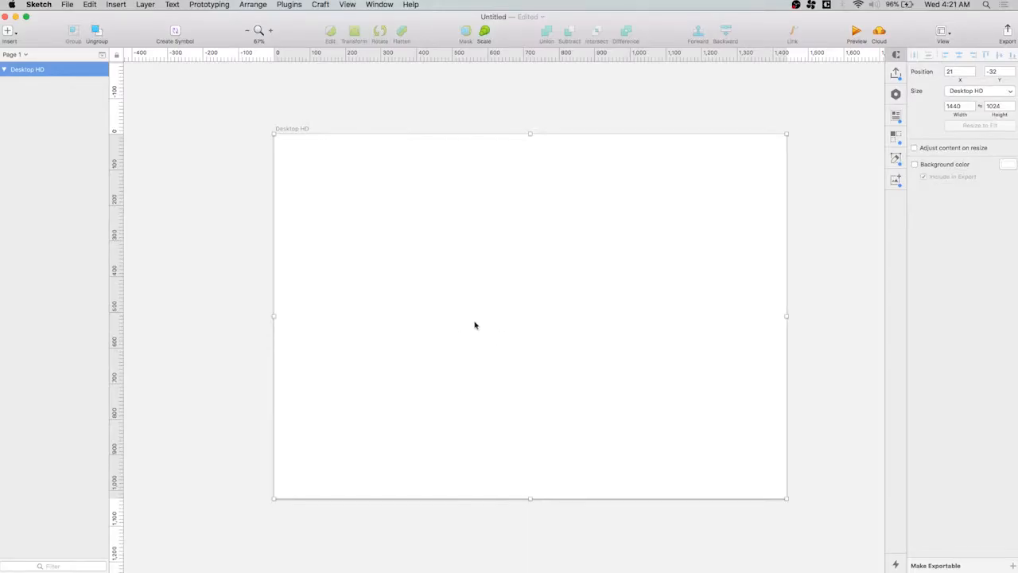
Draw a square of about 165 × 165 px on the artboard as the logo's base
key(a)
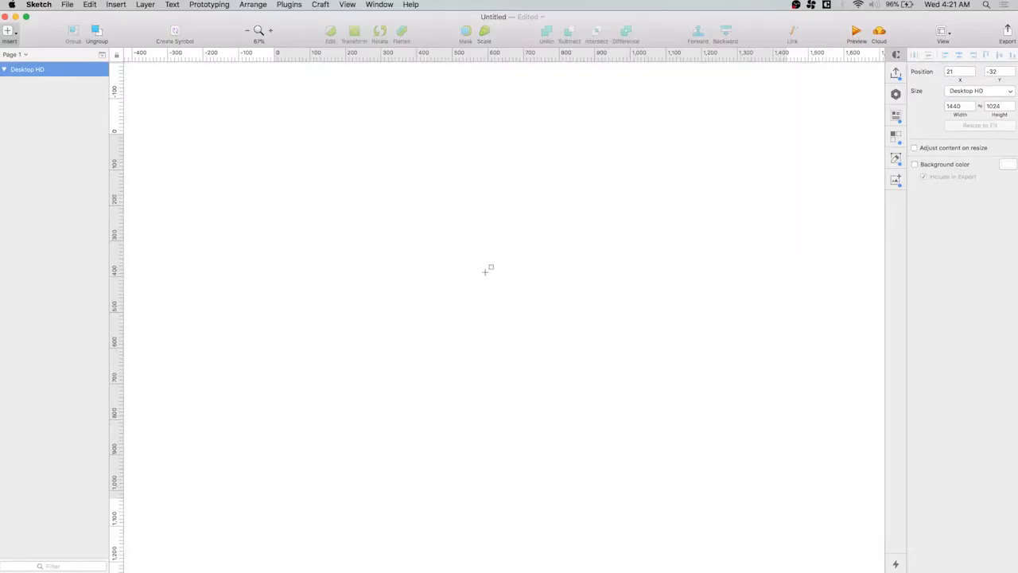
scroll(483, 267, up, 3)
drag(393, 203, 490, 327)
click(582, 293)
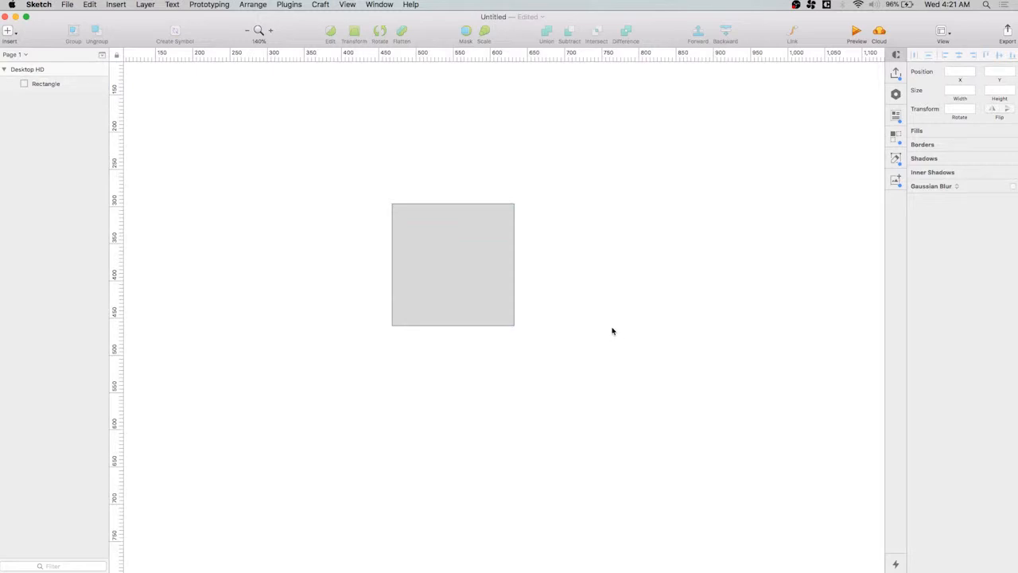
Draw a 165 × 40 px strip across the top of the square, without a border and filled black
key(r)
drag(392, 204, 515, 233)
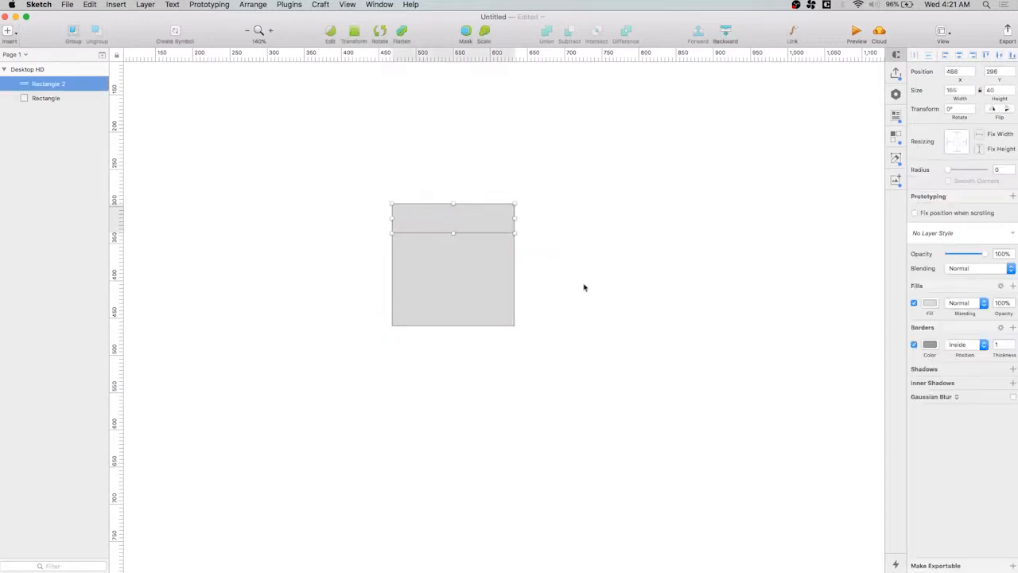
click(584, 287)
click(491, 225)
click(915, 345)
click(931, 304)
drag(934, 377, 849, 549)
click(582, 332)
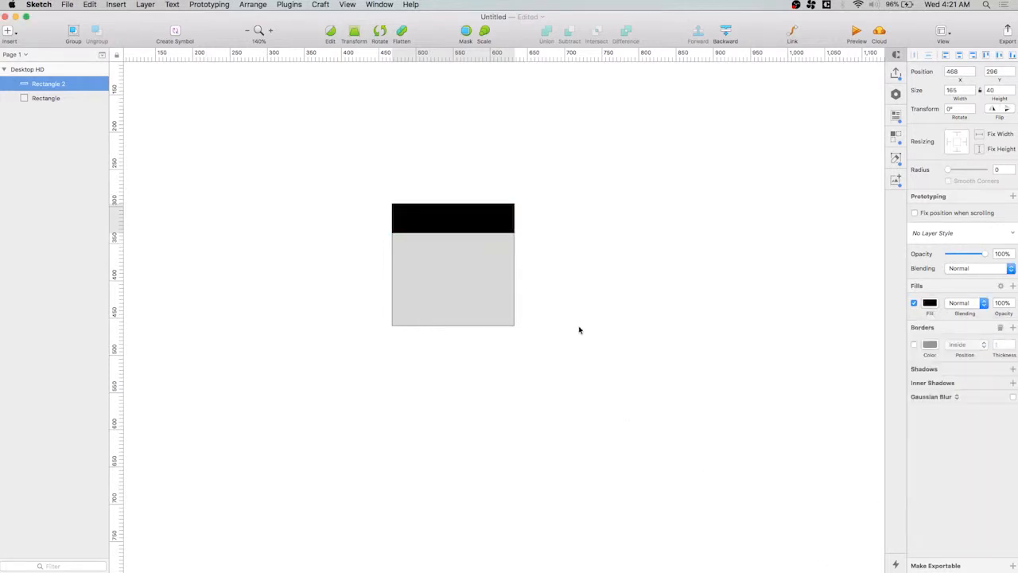
Add the text "Bistro 37" on two lines inside the square, below the black strip
key(t)
drag(402, 240, 504, 270)
text(Bistro)
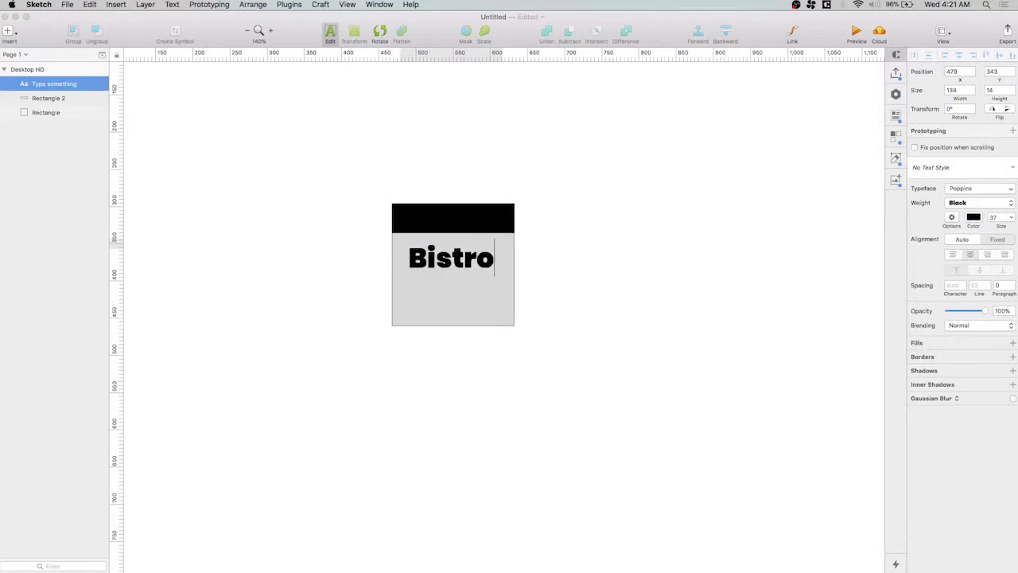
key(Return)
text(37)
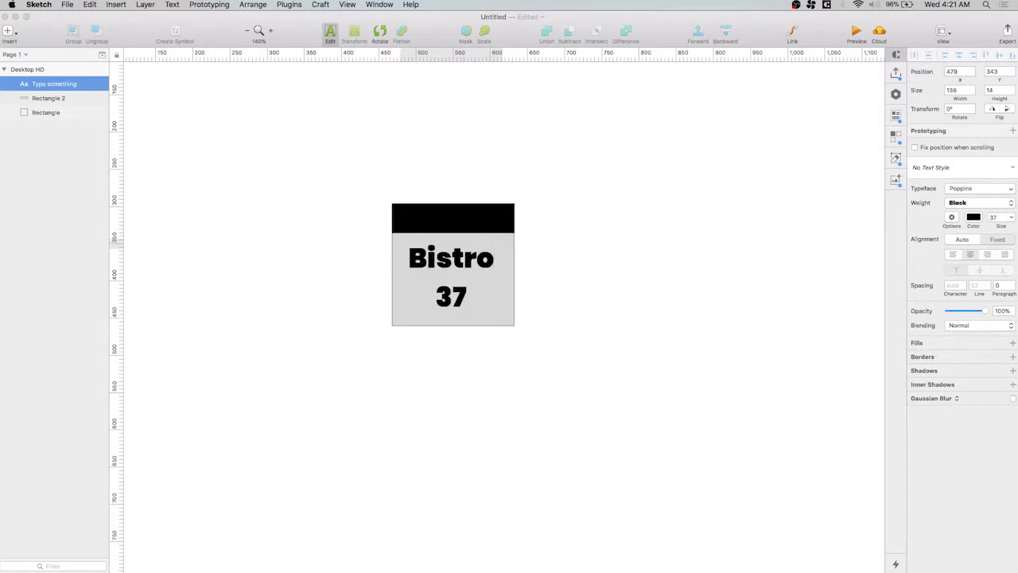
key(Escape)
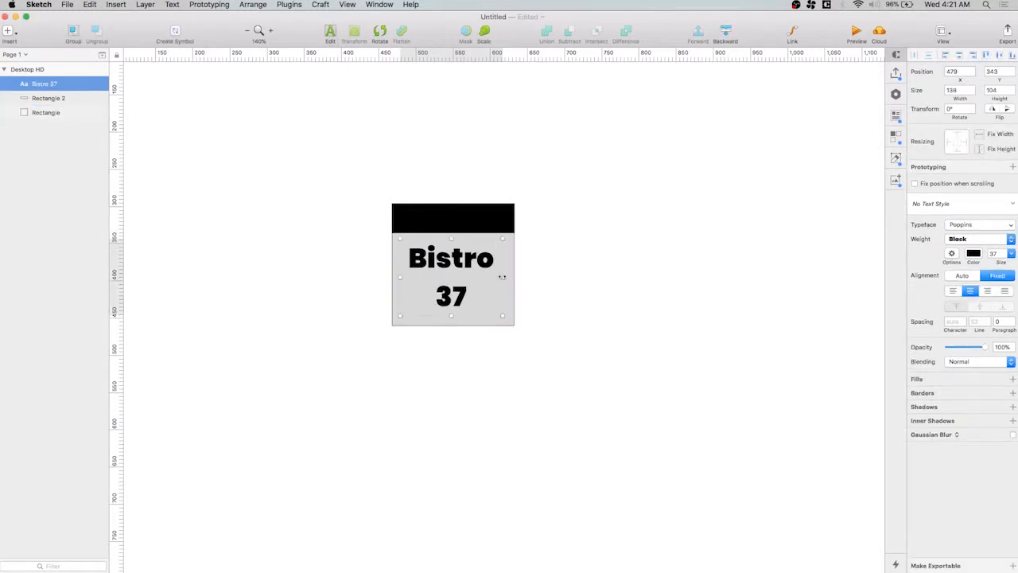
Widen the text box to the square's full 165 px width and place "Bistro 37" on one line just below the strip
drag(502, 278, 515, 277)
drag(400, 282, 391, 276)
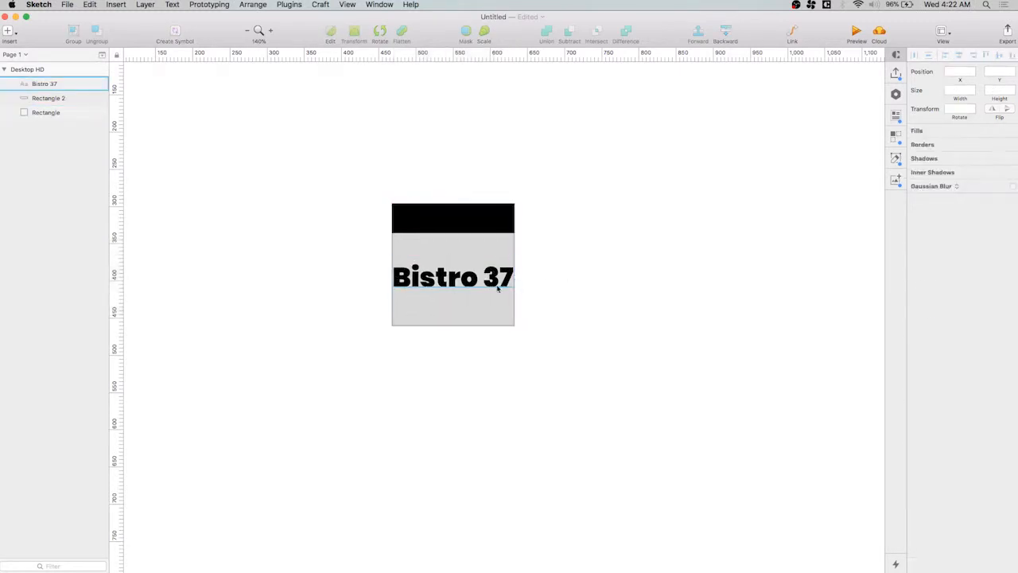
drag(444, 280, 440, 258)
click(622, 274)
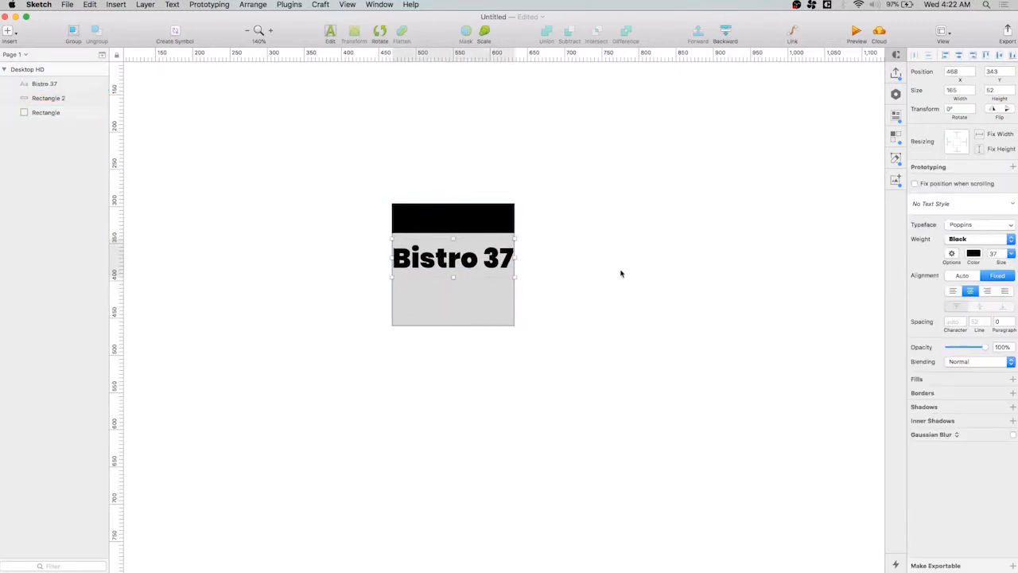
Duplicate the black strip to the bottom of the square and make the copy fill the area below the text
click(424, 223)
drag(470, 217, 453, 326)
click(557, 407)
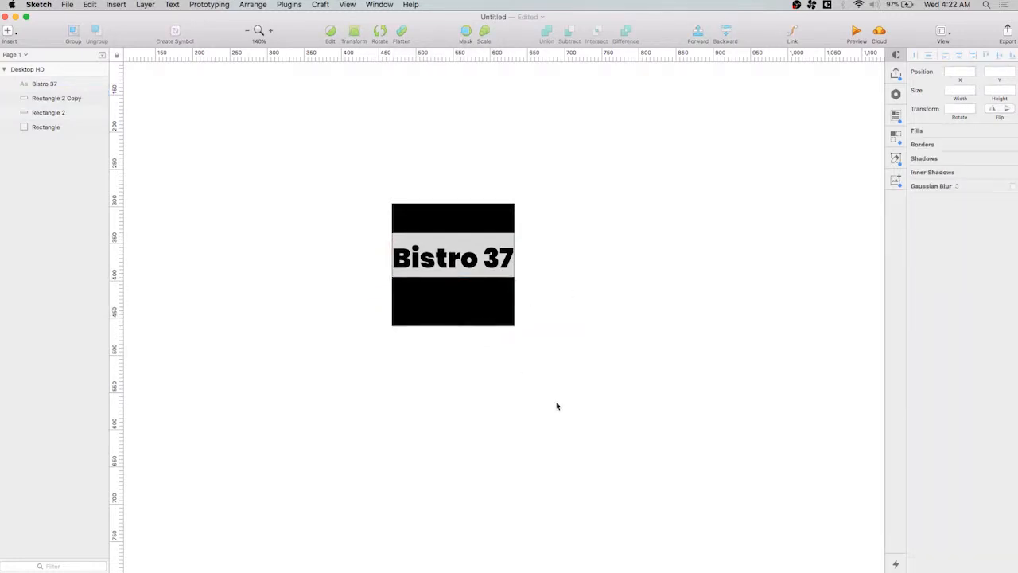
Reduce the top strip to 33 px high and close up the text and the bottom strip beneath it
drag(461, 261, 453, 228)
click(460, 233)
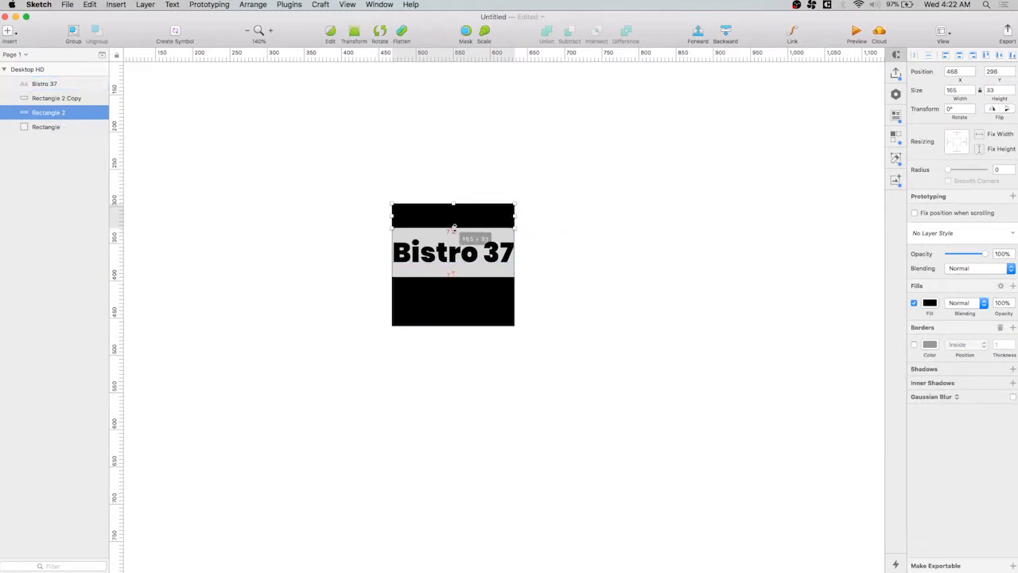
click(453, 255)
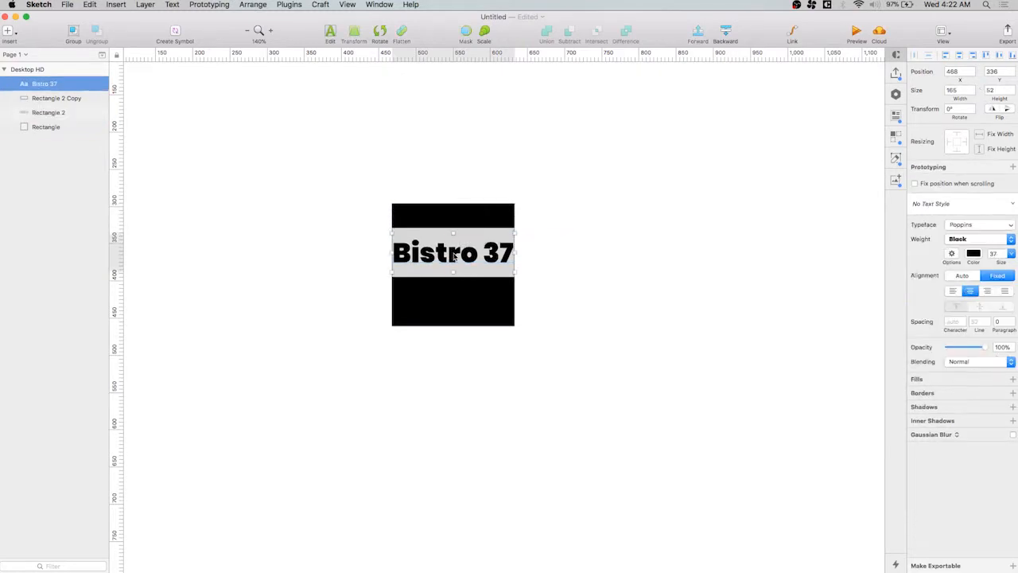
drag(453, 255, 454, 271)
click(464, 287)
click(593, 284)
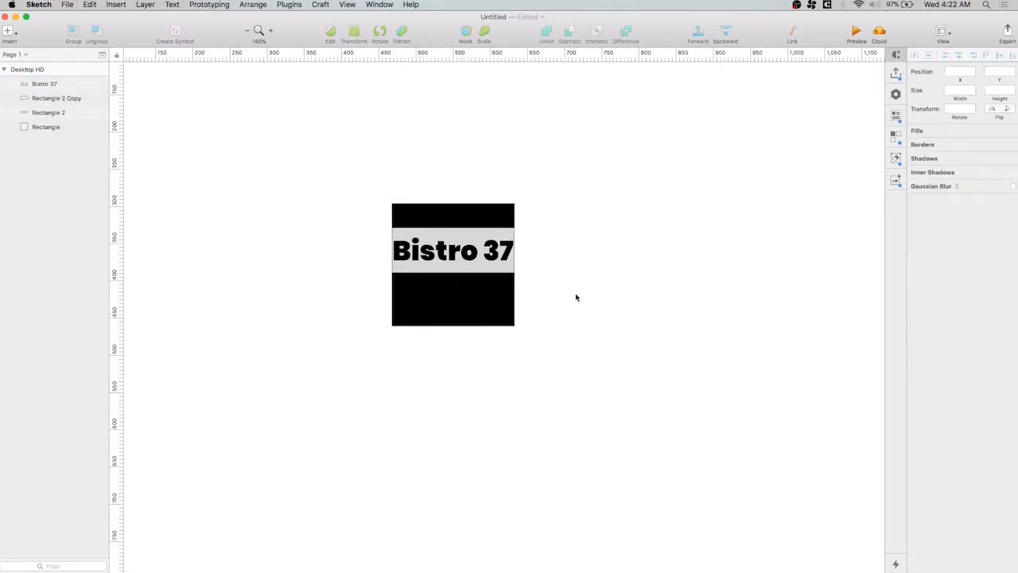
click(466, 253)
click(611, 241)
click(496, 220)
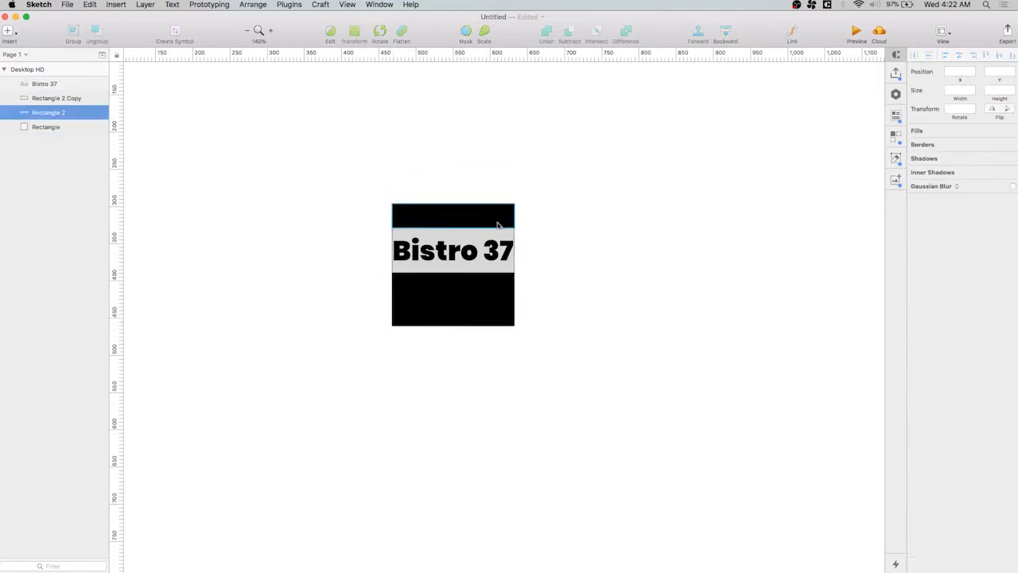
click(593, 330)
Delete the grey base square and group the "Bistro 37" text with the two black strips
click(44, 127)
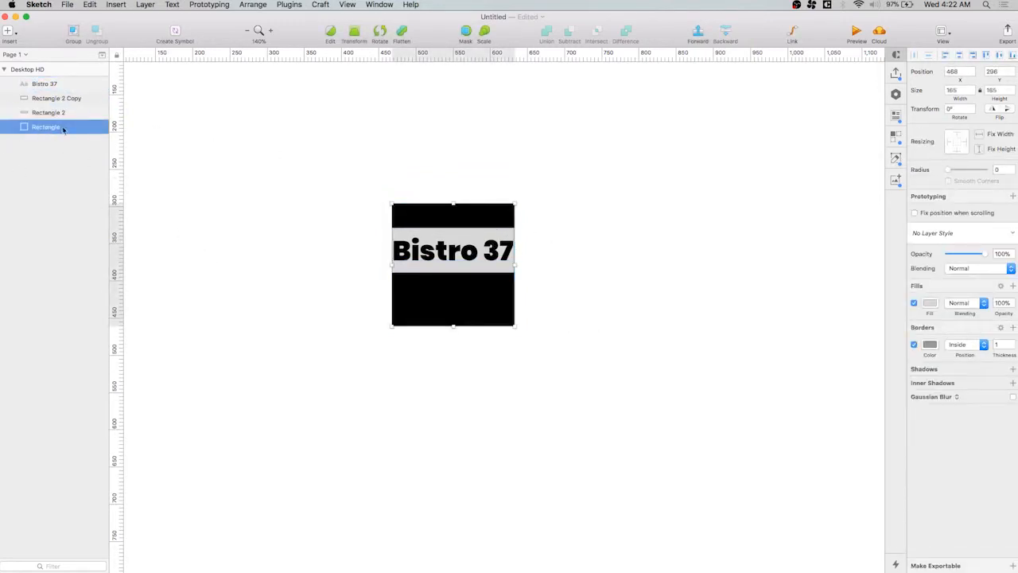
key(Delete)
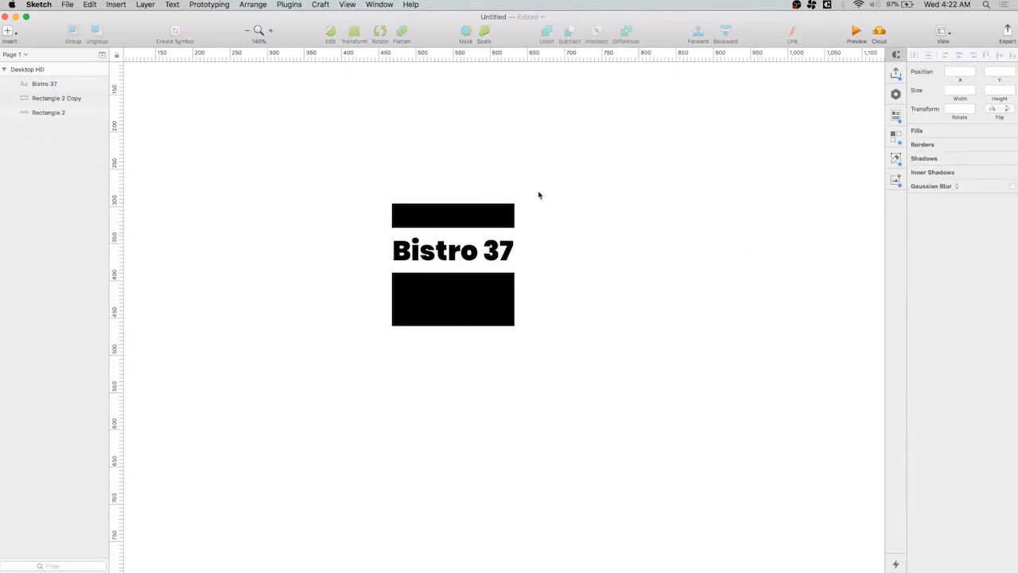
drag(589, 159, 286, 474)
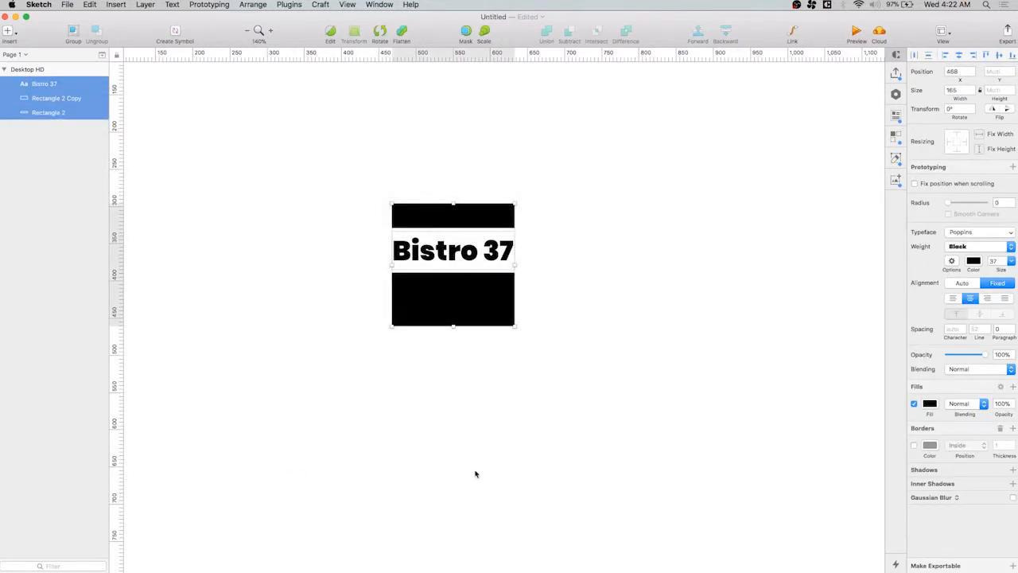
key(super+g)
Scale the grouped logo to 40% from its center
scroll(539, 270, down, 5)
click(539, 277)
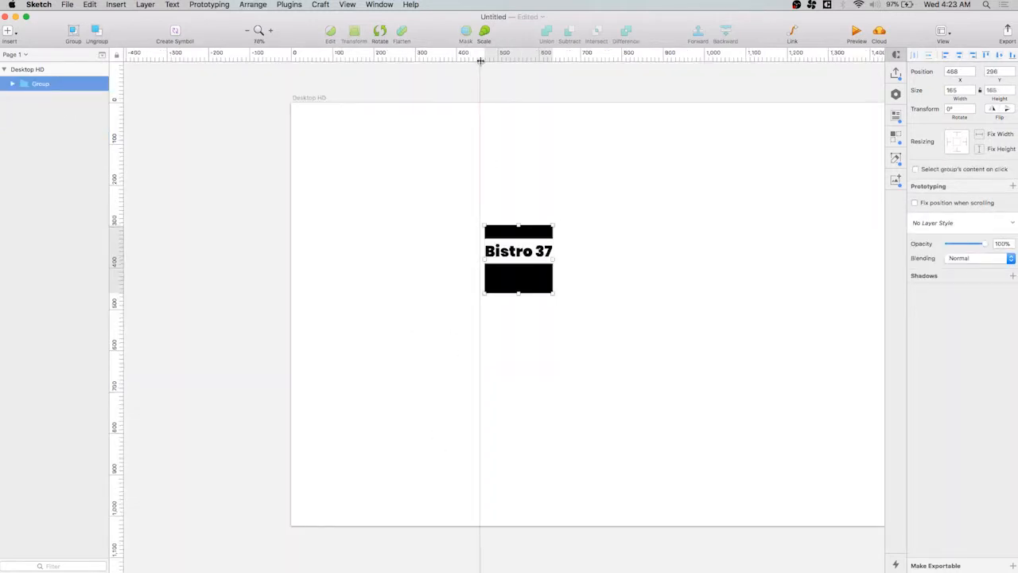
click(486, 38)
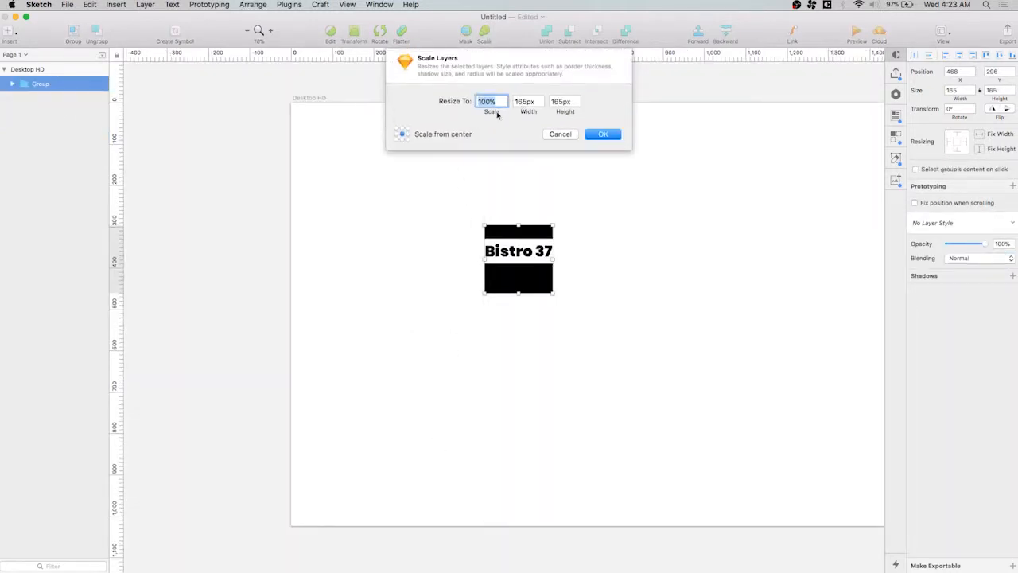
text(40)
key(Return)
click(619, 427)
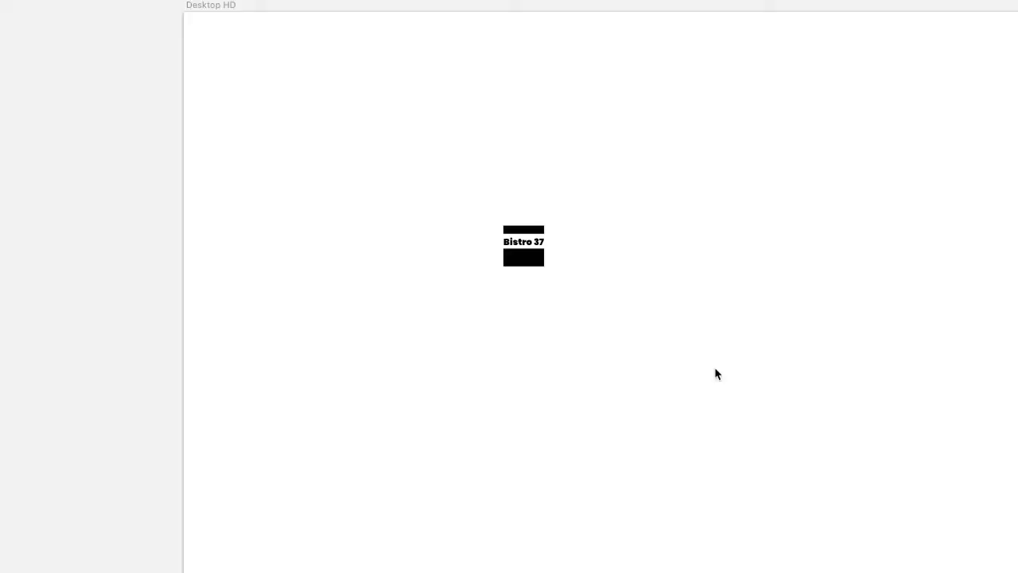
Align the logo with the first column near the artboard's top edge, showing the column layout only while placing it
key(ctrl+l)
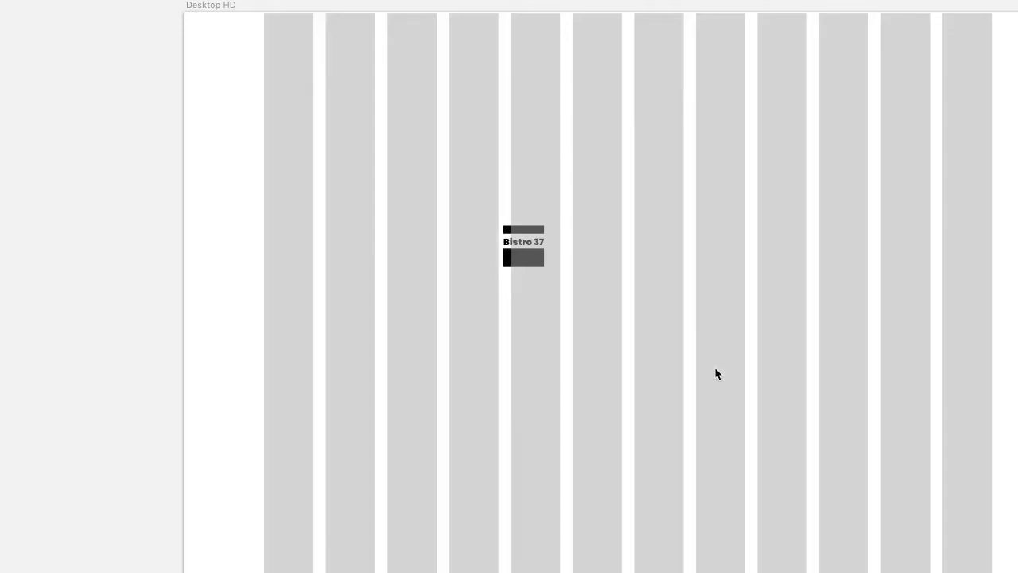
drag(568, 183, 452, 371)
drag(531, 265, 288, 77)
click(478, 206)
drag(310, 125, 236, 37)
click(513, 239)
key(space)
drag(664, 365, 615, 381)
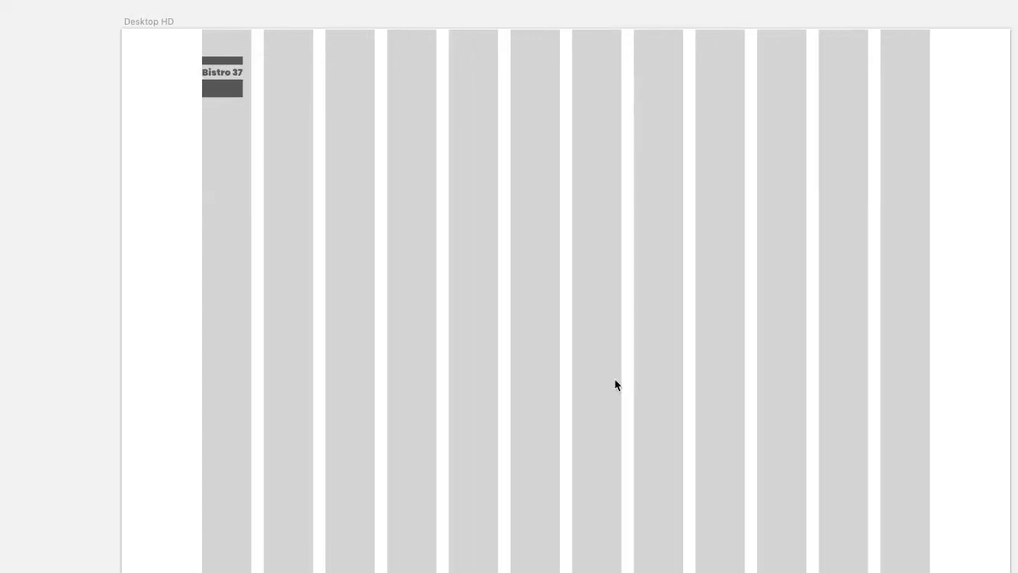
key(ctrl+l)
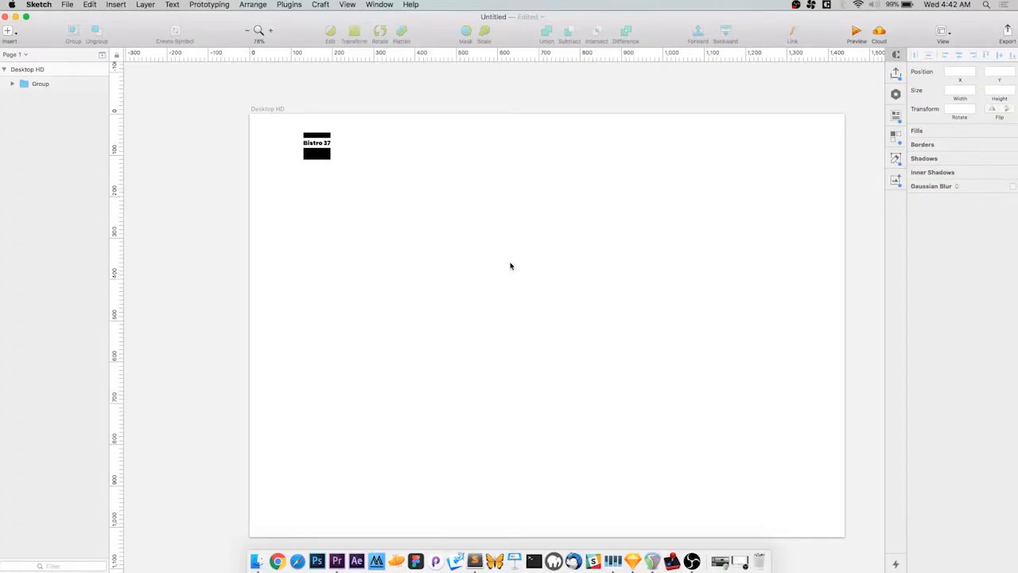
Add a small text label reading "Home" in a box about 99 px wide, below and beyond the logo
key(t)
drag(475, 179, 514, 191)
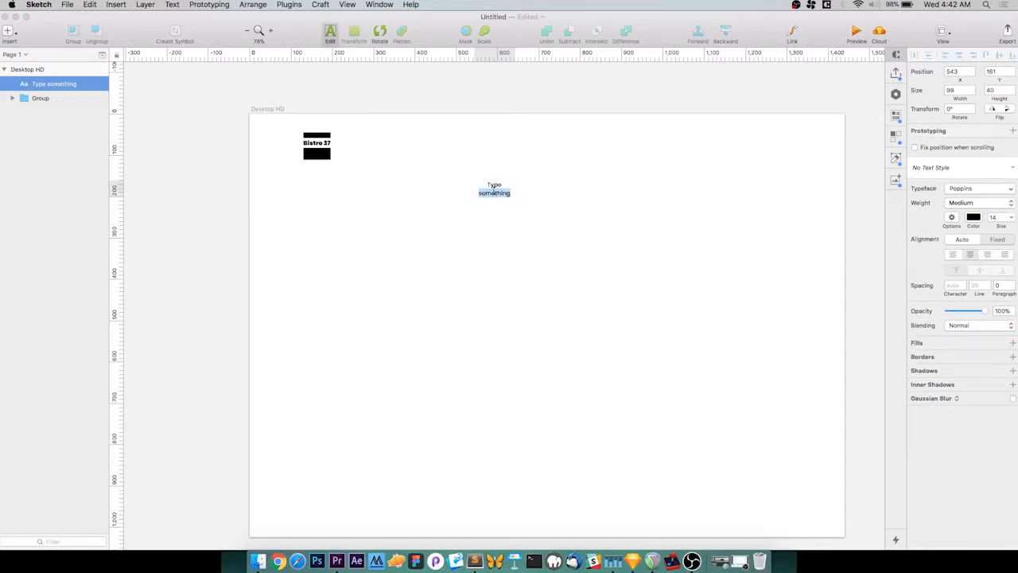
key(BackSpace)
text(Home)
key(Escape)
Duplicate the "Home" label horizontally and place the copy directly beside the original
drag(493, 186, 570, 186)
double_click(570, 185)
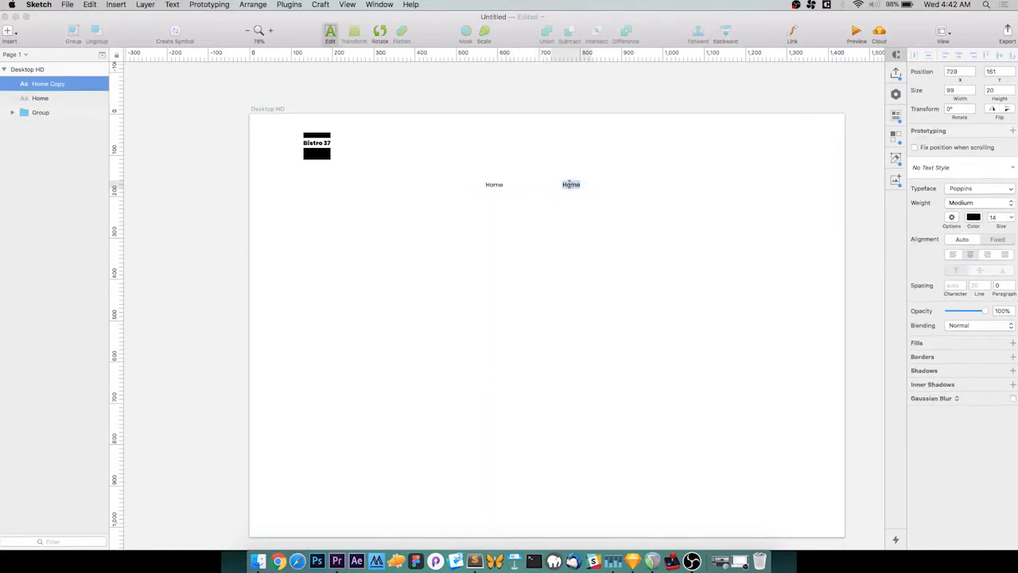
click(550, 229)
drag(574, 184, 537, 185)
click(529, 225)
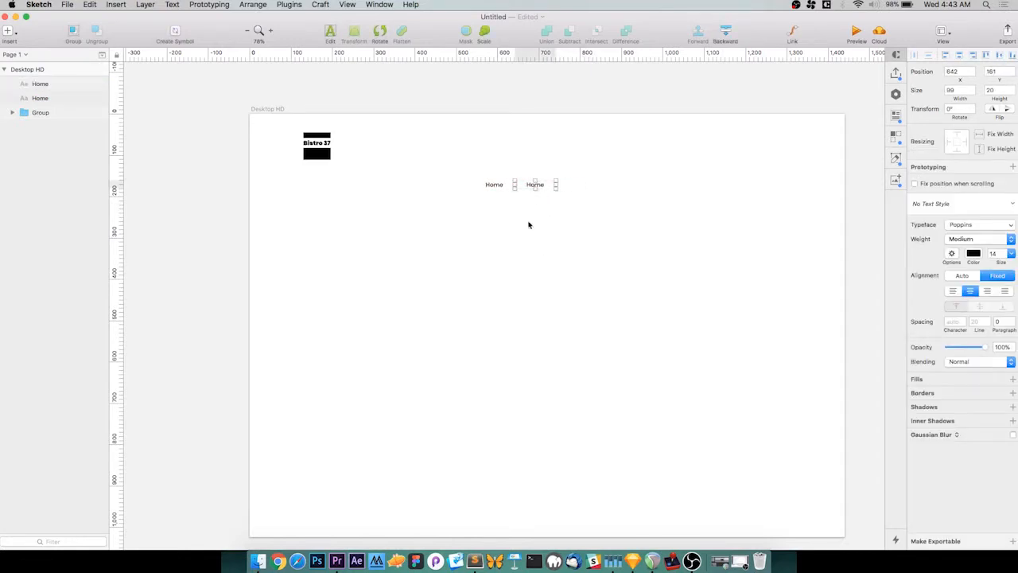
Duplicate the pair of "Home" labels to the right to make a row of four navigation labels
drag(476, 169, 563, 216)
drag(534, 183, 608, 194)
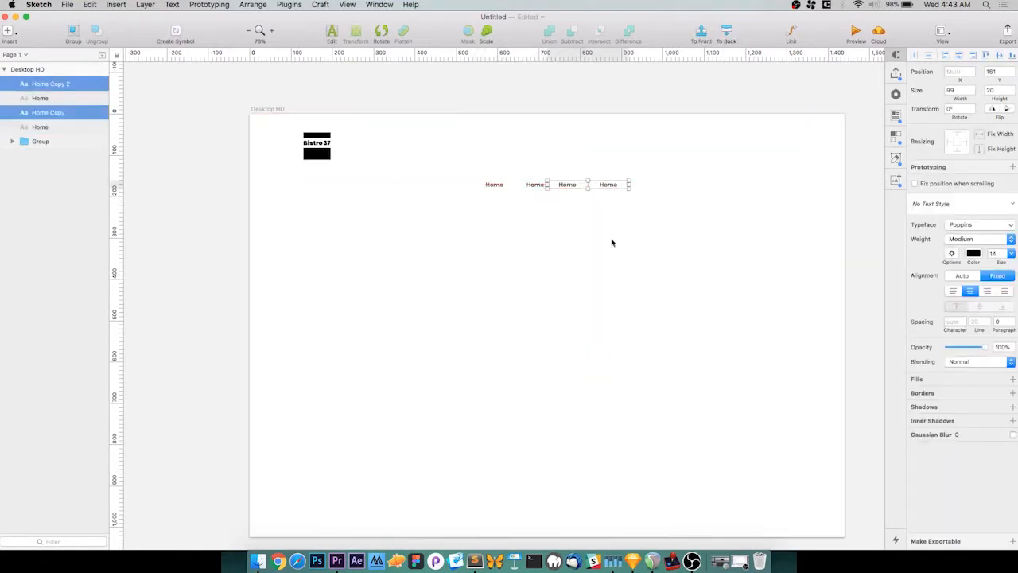
click(612, 243)
Distribute the four "Home" labels evenly and move them to the artboard's upper right, level with the logo's lower part
drag(700, 193, 469, 159)
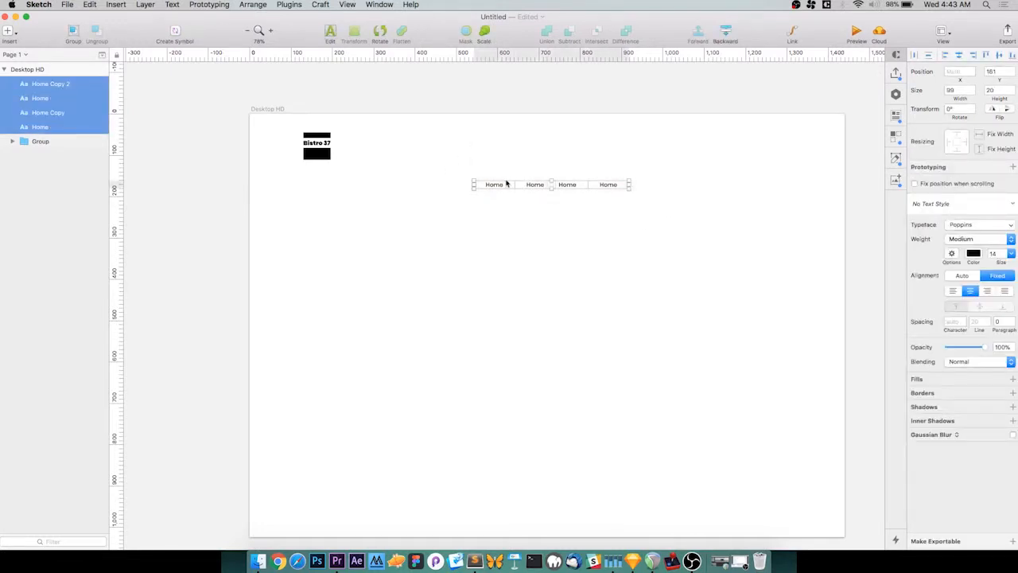
key(ctrl+super+h)
drag(506, 184, 676, 159)
click(657, 256)
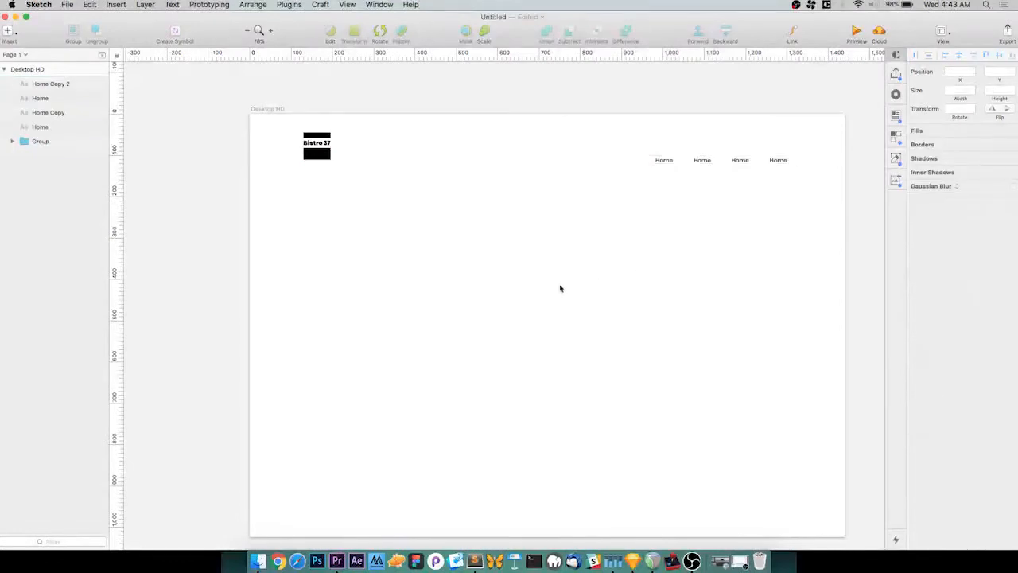
Add a text box about 357 × 150 px below the logo and fill it with pasted "Lorem ipsum dolor amet" placeholder text
key(t)
drag(327, 224, 474, 284)
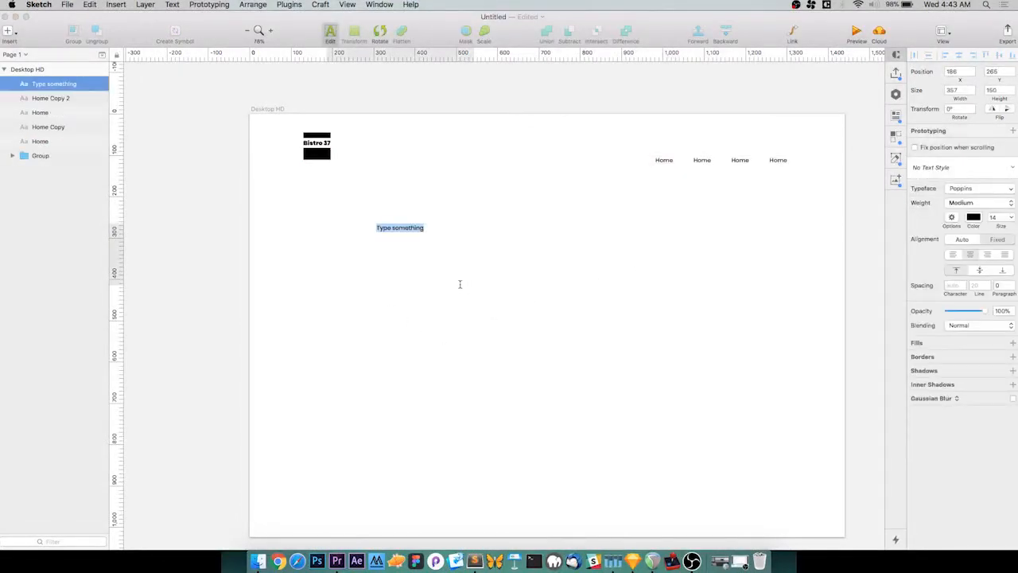
text(Headline)
key(Escape)
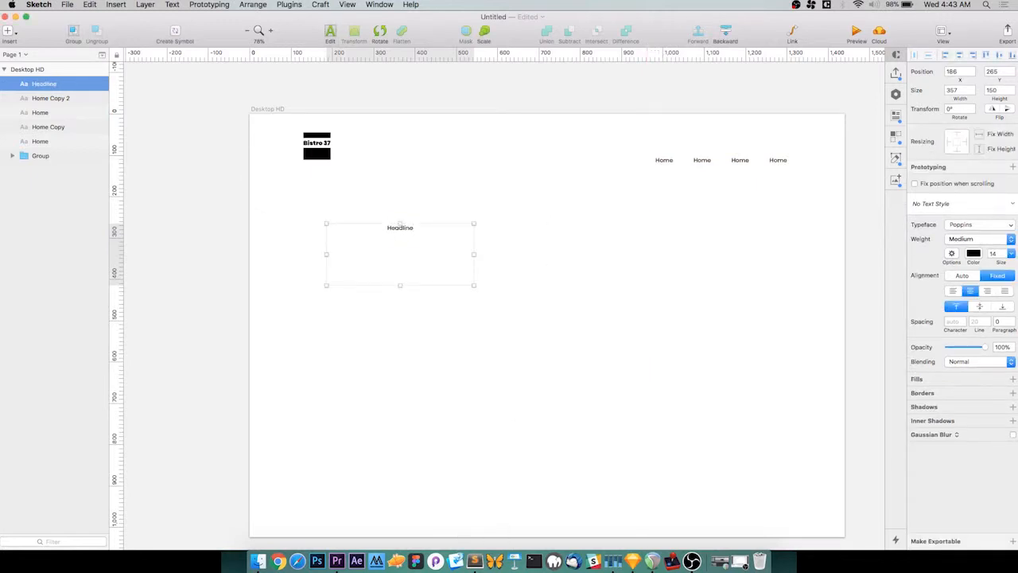
text(Lorem ipsum dolor amet trust fund lo-fi succulents four loko four dollar toast occupy blue bottle hella farm-to-table.)
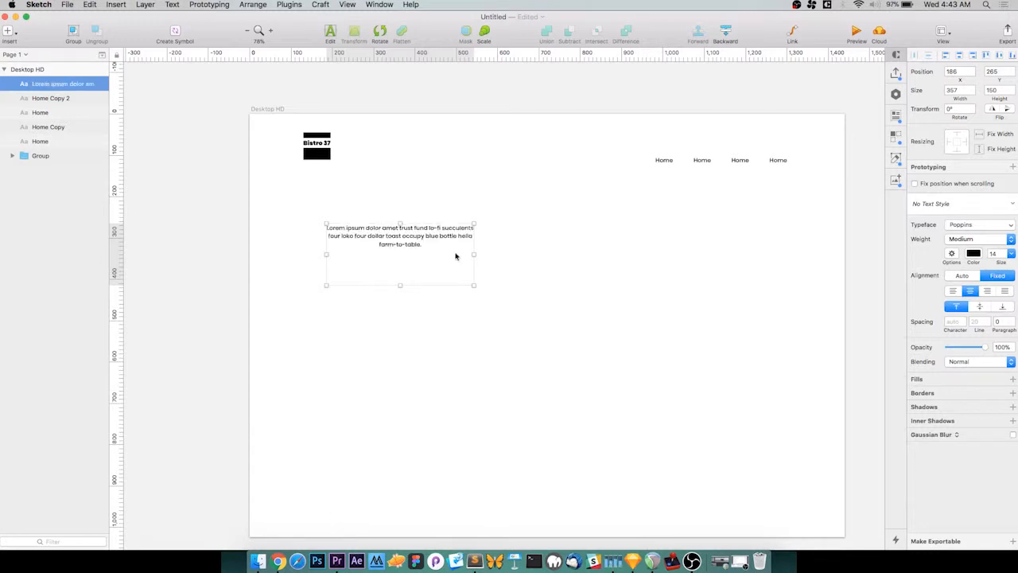
Left-align the placeholder headline and set its font size to 36
click(947, 293)
click(599, 294)
click(426, 237)
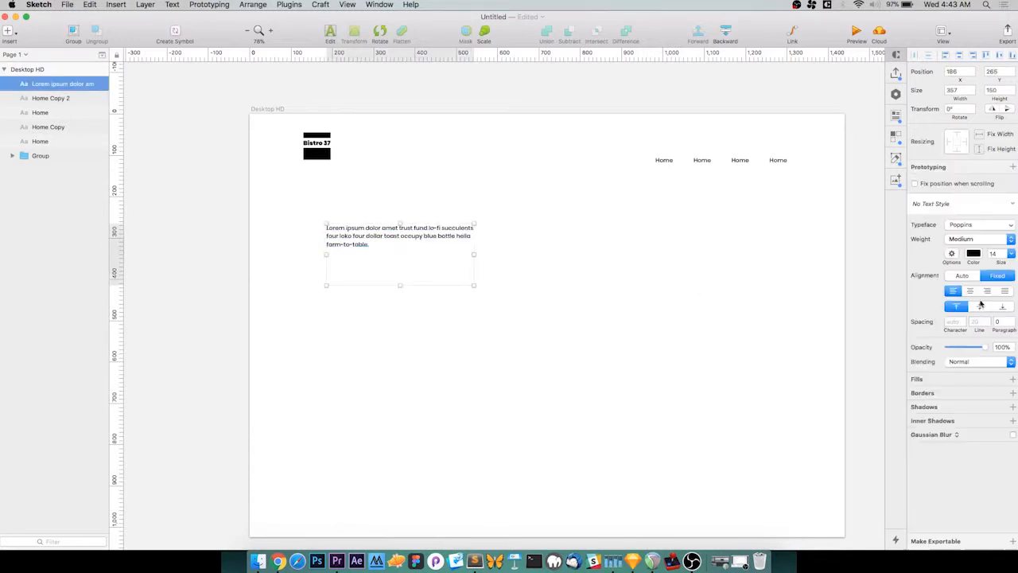
click(1011, 253)
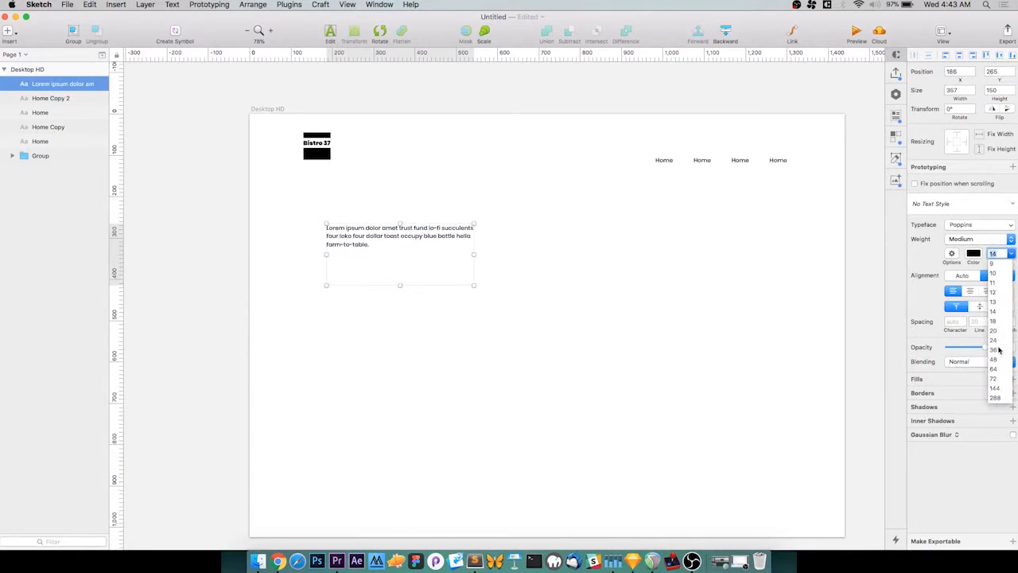
click(996, 350)
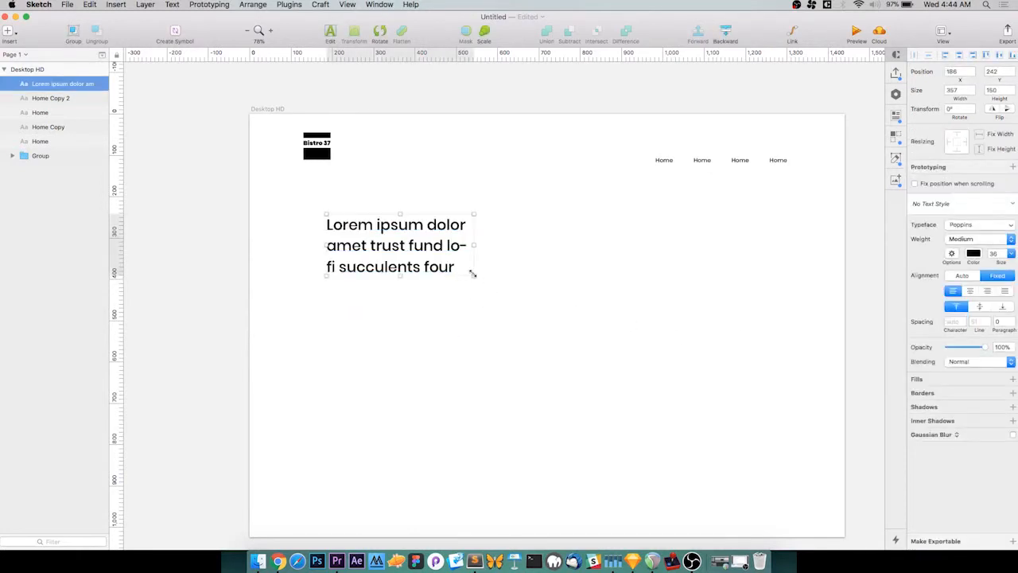
Enlarge the headline box to about 403 × 171 px and trim its text so it ends at "succulents four loko"
click(542, 343)
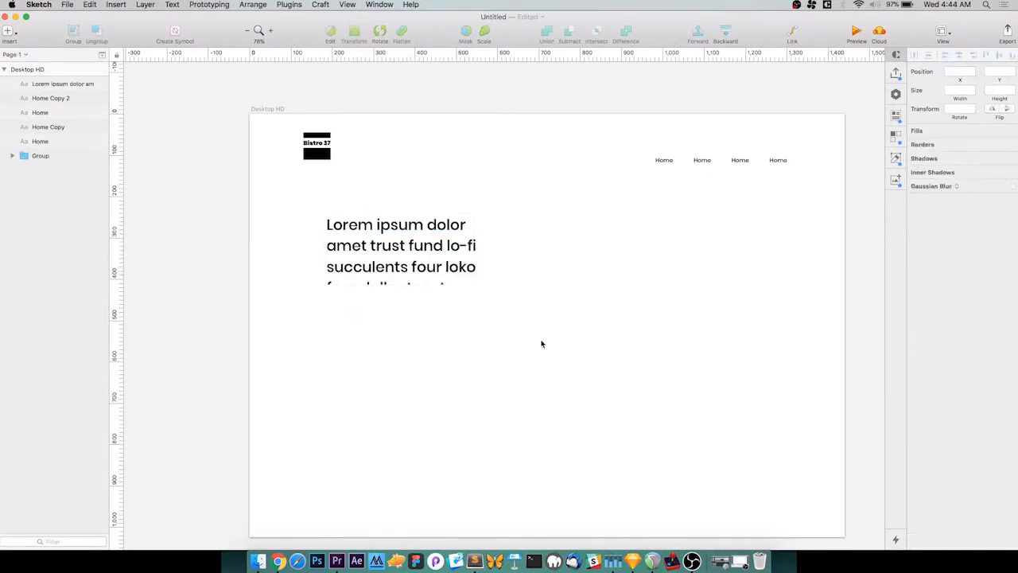
click(443, 278)
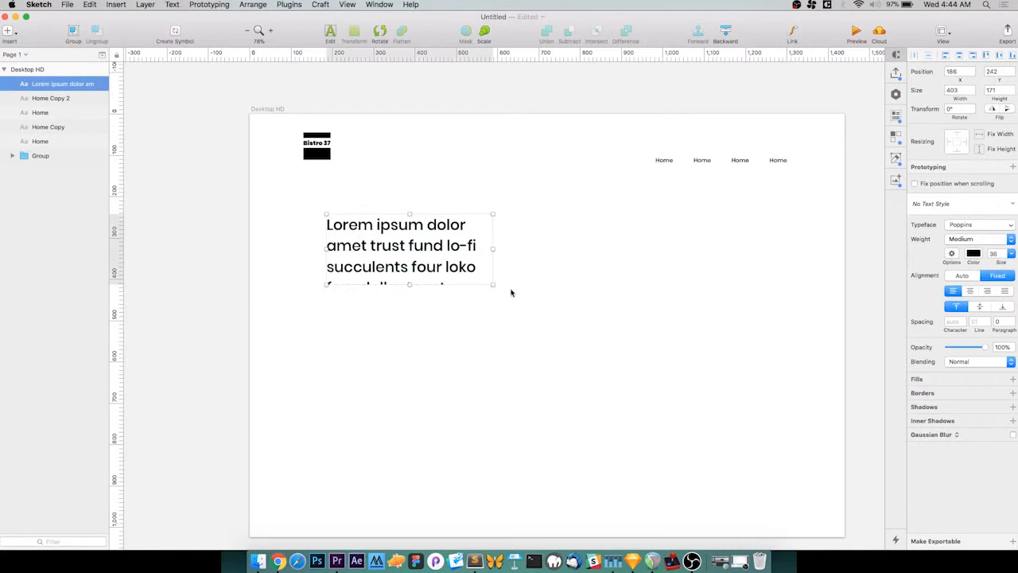
double_click(467, 276)
drag(475, 274, 491, 379)
key(BackSpace)
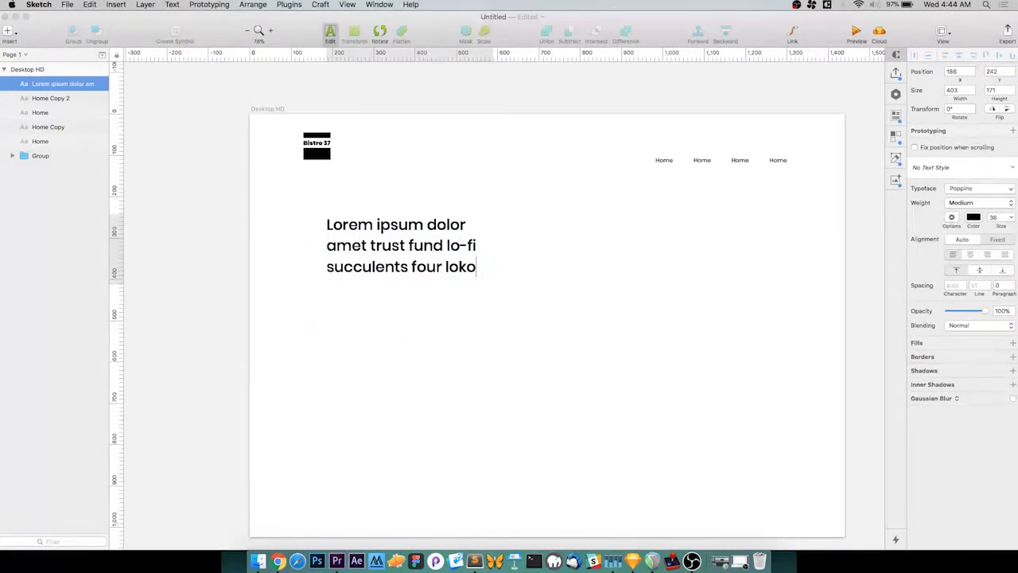
key(Escape)
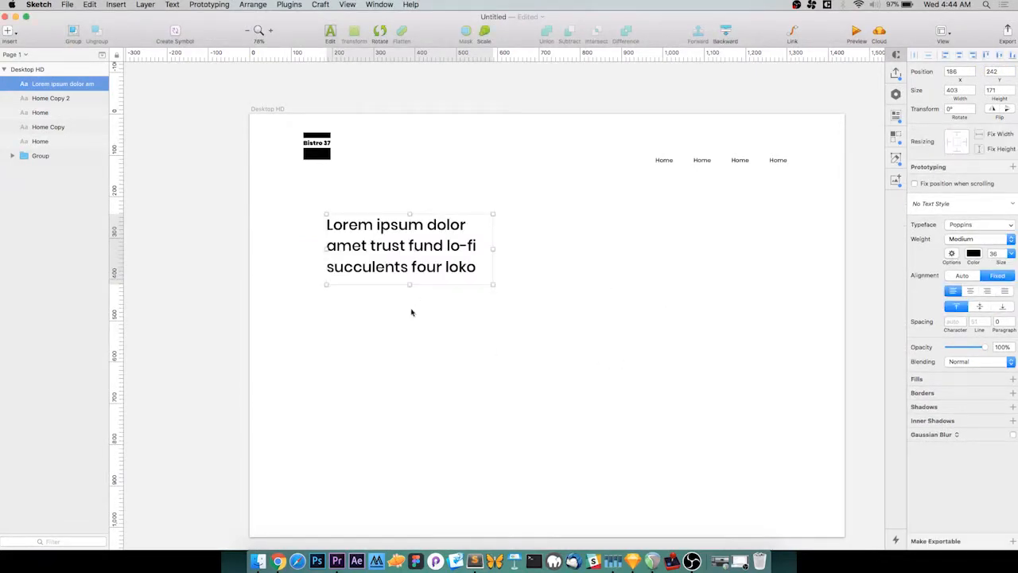
Duplicate the headline straight below itself and set the copy's font weight to Light
alt+drag(414, 248, 413, 325)
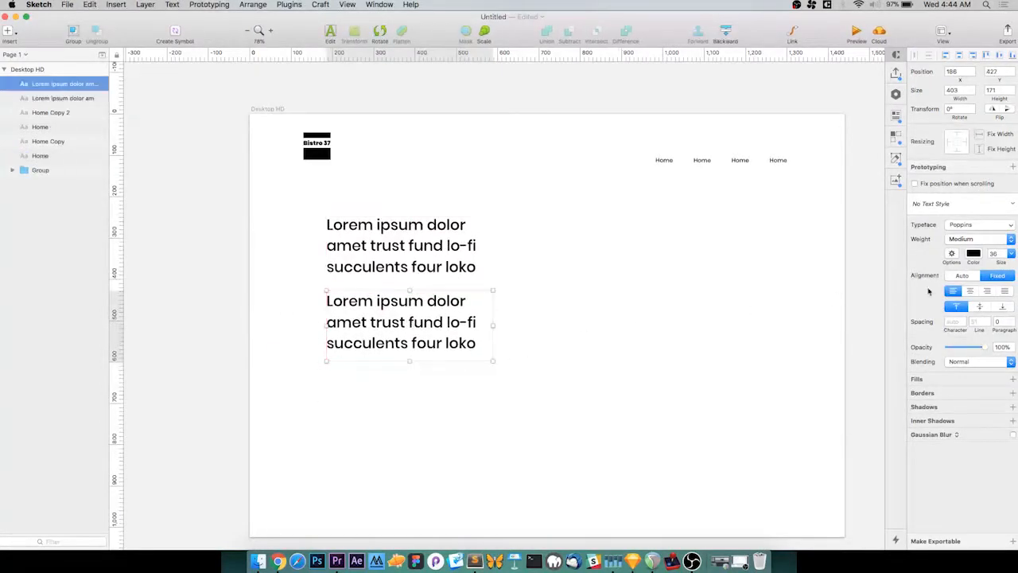
click(995, 242)
click(976, 221)
click(977, 240)
click(964, 221)
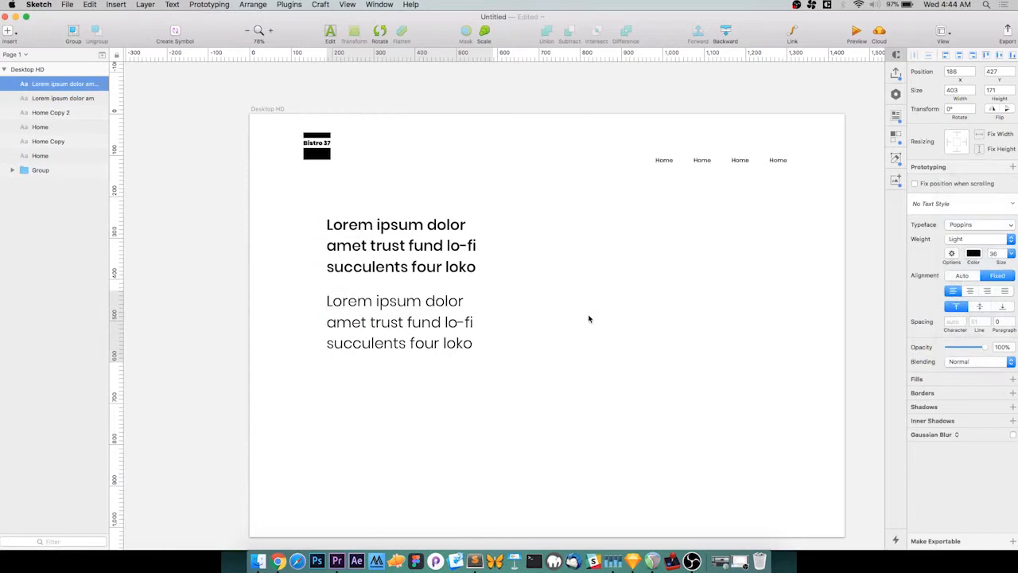
Replace the lower text with the pasted "Godard kogi neutra vice af sriracha" paragraph and set its font size to 18
double_click(394, 326)
key(super+a)
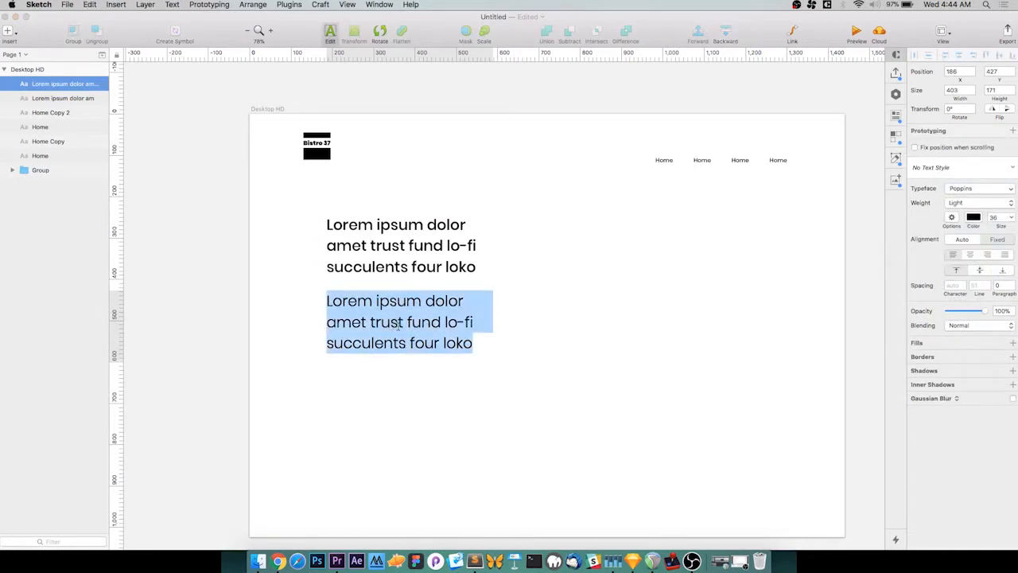
key(super+v)
key(Escape)
click(1011, 253)
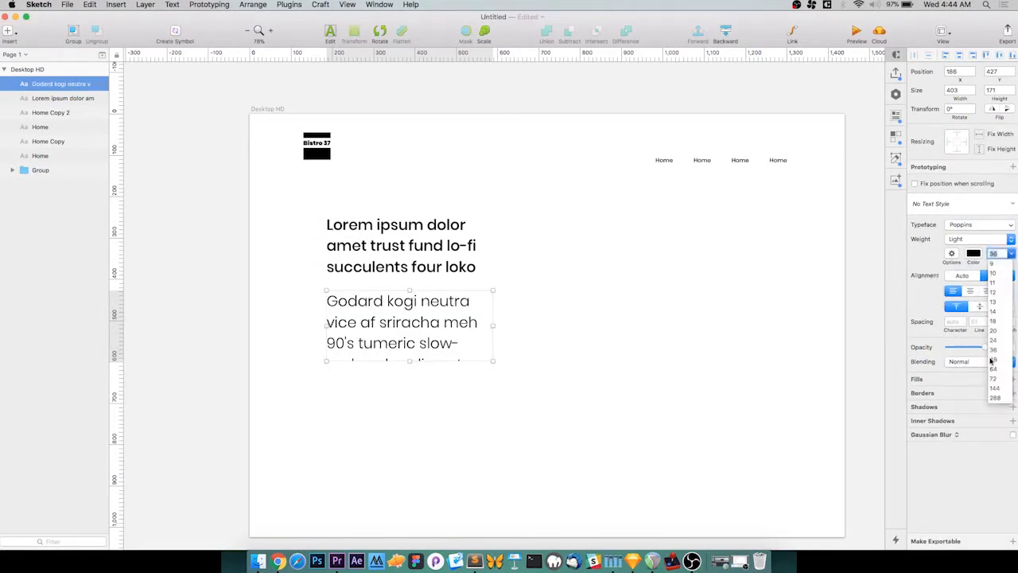
click(1000, 321)
click(701, 337)
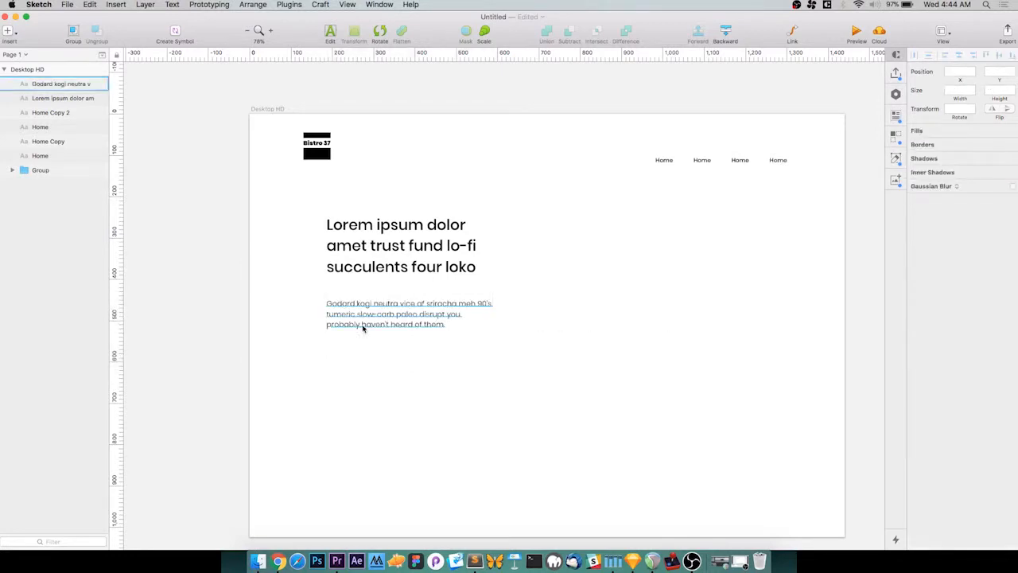
Move the paragraph up directly beneath the headline and shorten its text box to fit its three lines
click(363, 320)
drag(362, 320, 363, 307)
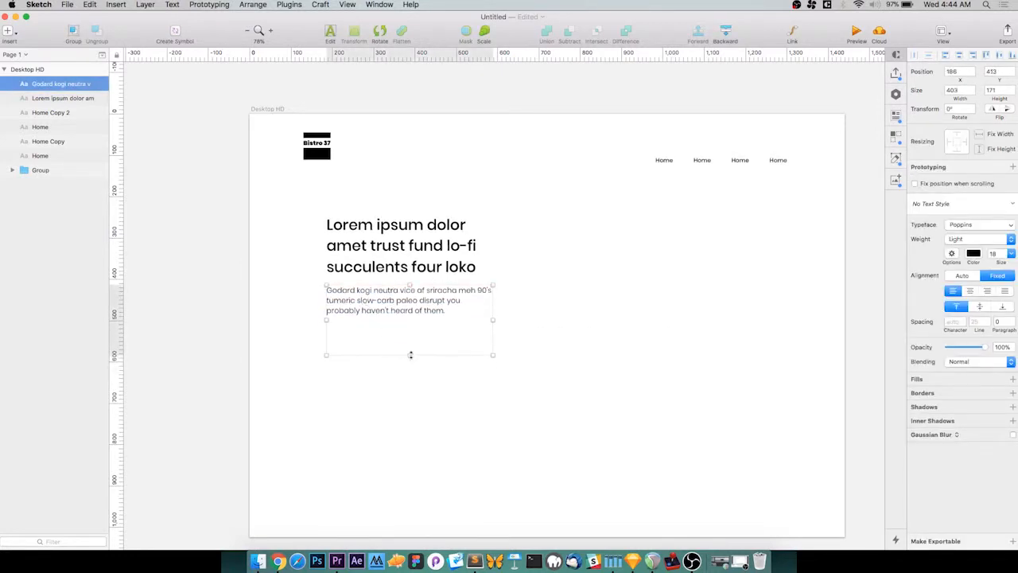
drag(409, 354, 410, 321)
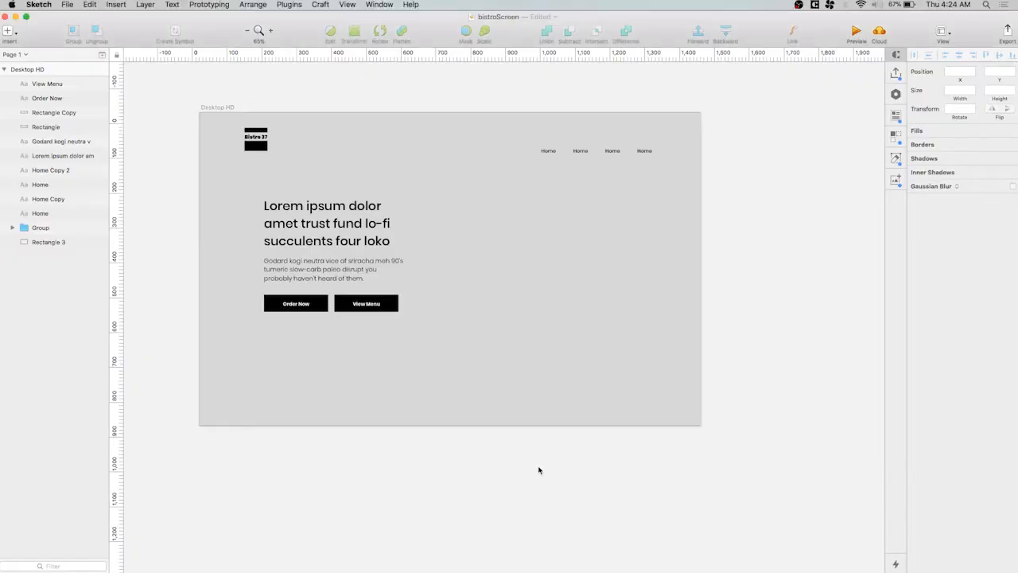
Duplicate the Desktop HD artboard with the grey background and place the copy below the original
scroll(488, 477, down, 3)
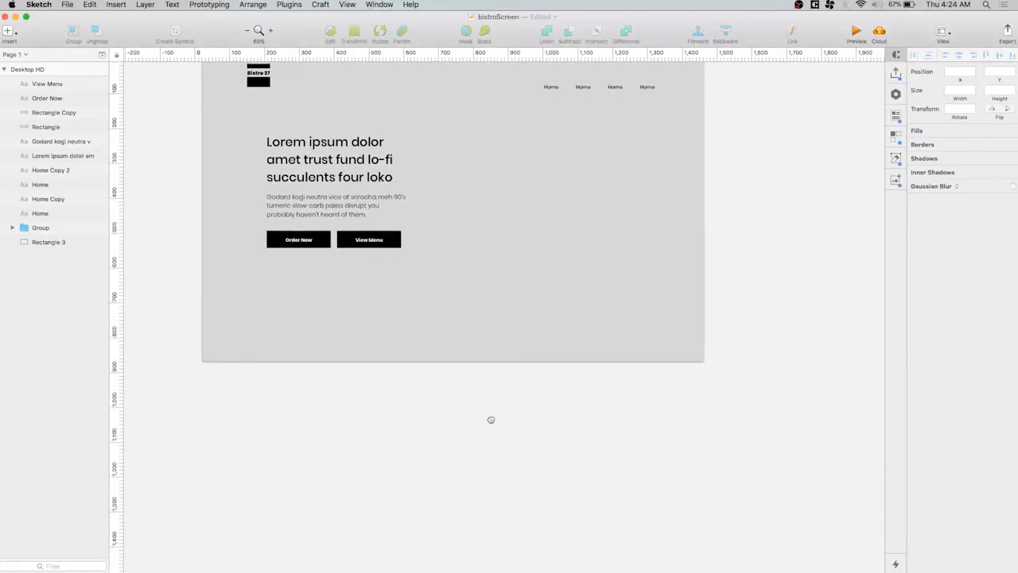
scroll(402, 364, up, 3)
scroll(403, 364, left, 3)
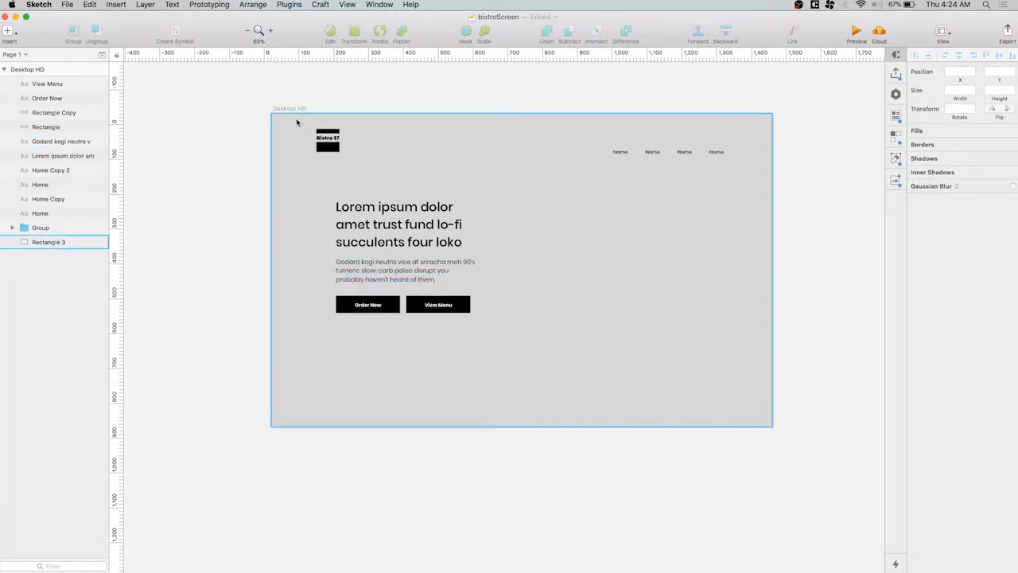
drag(290, 112, 221, 460)
scroll(470, 470, down, 10)
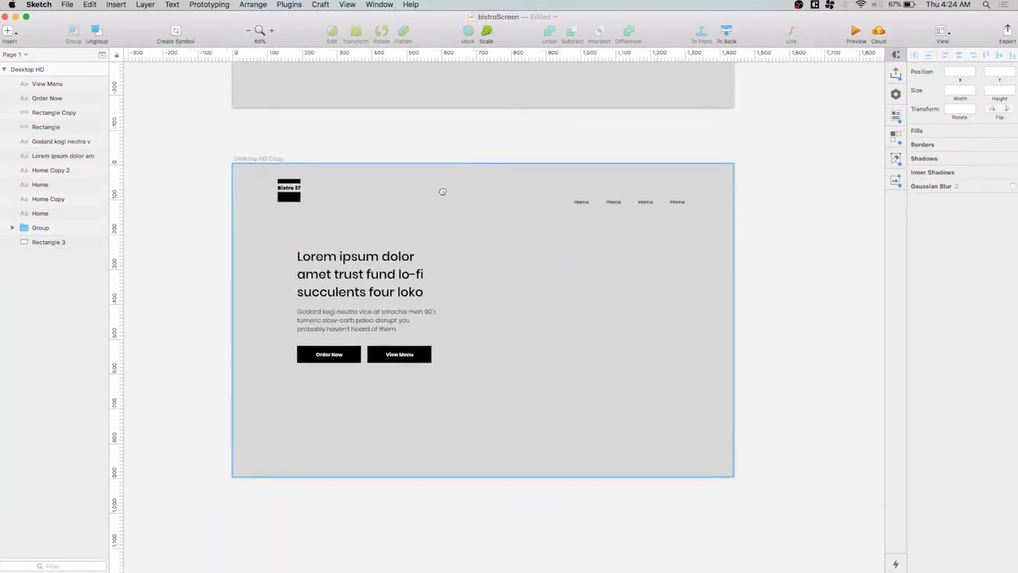
Set the "Lorem ipsum" headline's font size to 48 on the duplicated artboard
scroll(385, 379, up, 5)
scroll(496, 324, down, 1)
click(566, 302)
drag(566, 301, 511, 316)
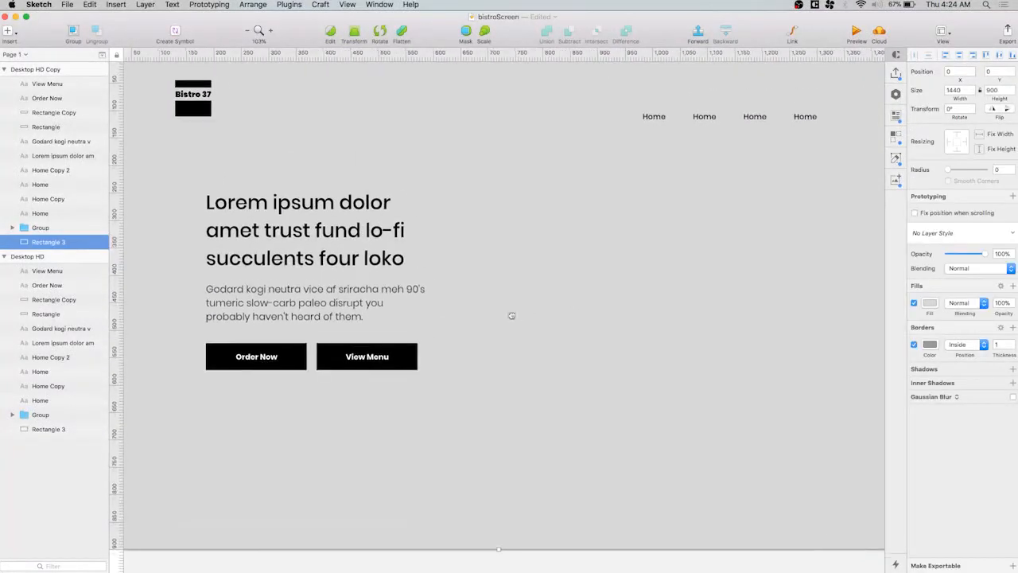
click(405, 233)
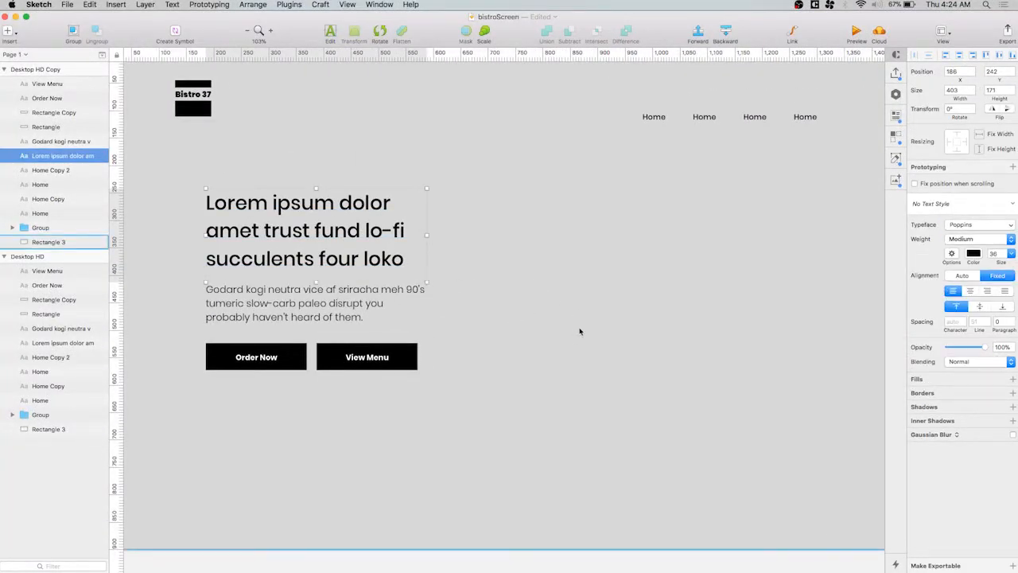
click(563, 302)
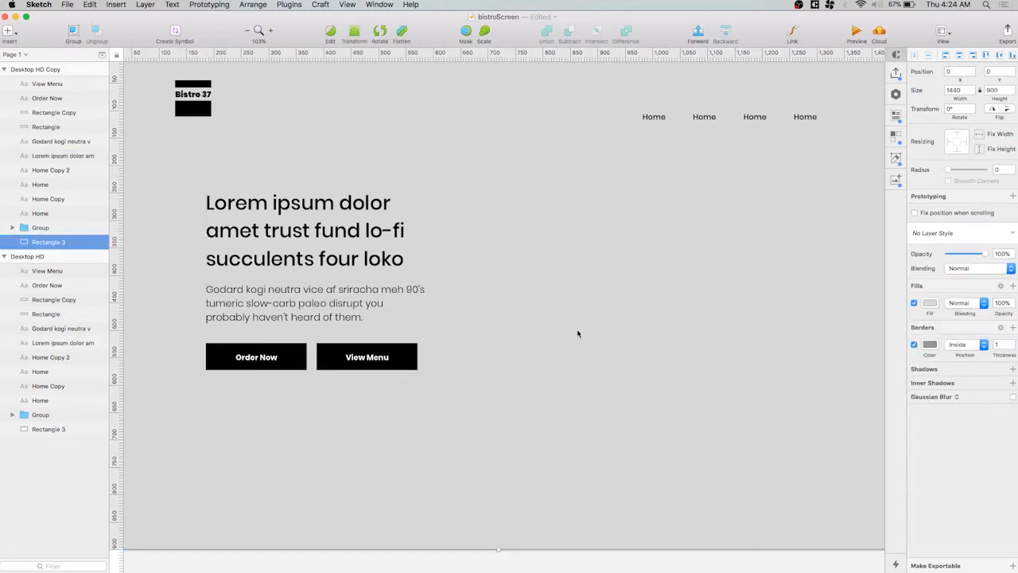
click(318, 231)
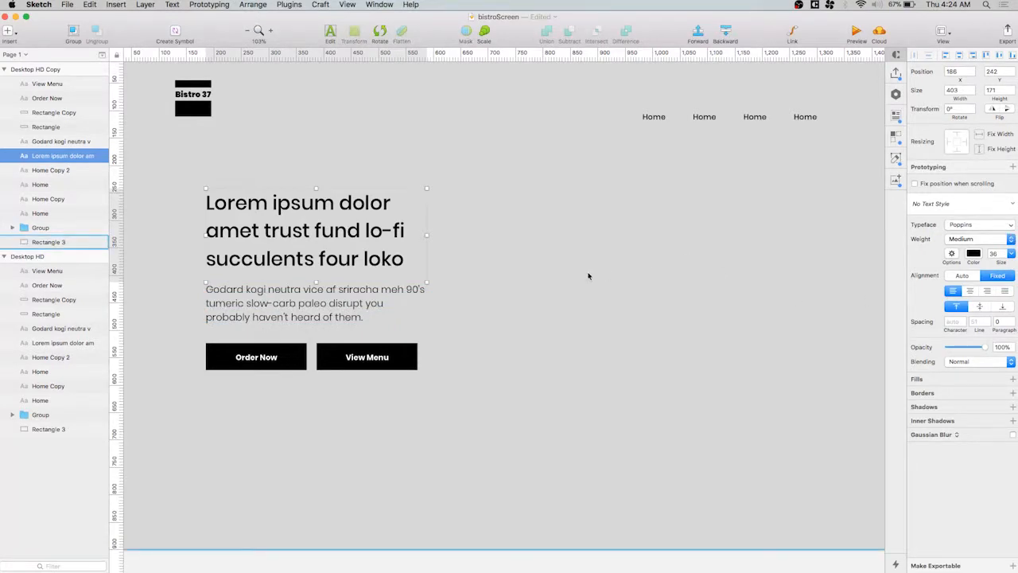
click(1011, 254)
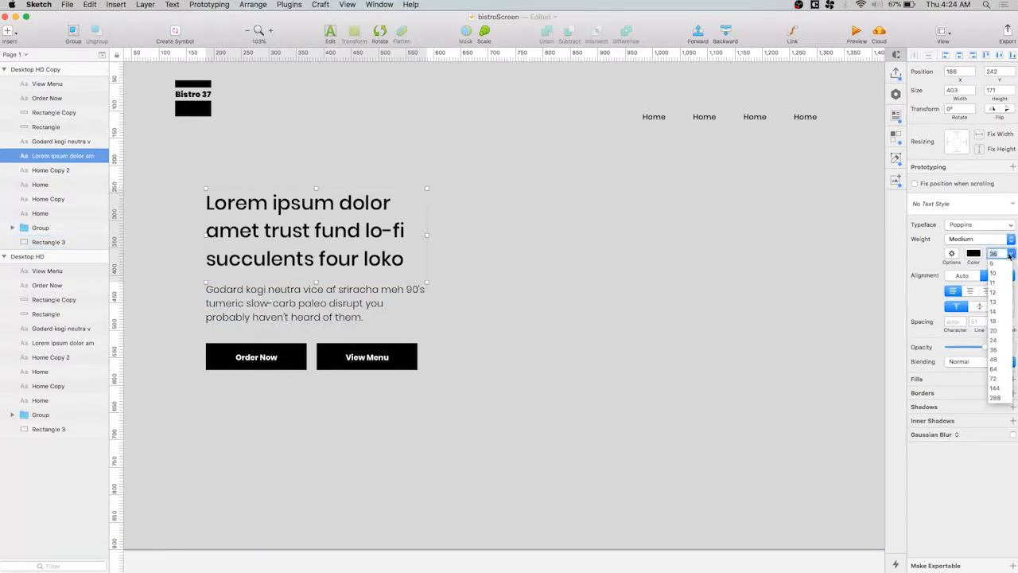
click(995, 361)
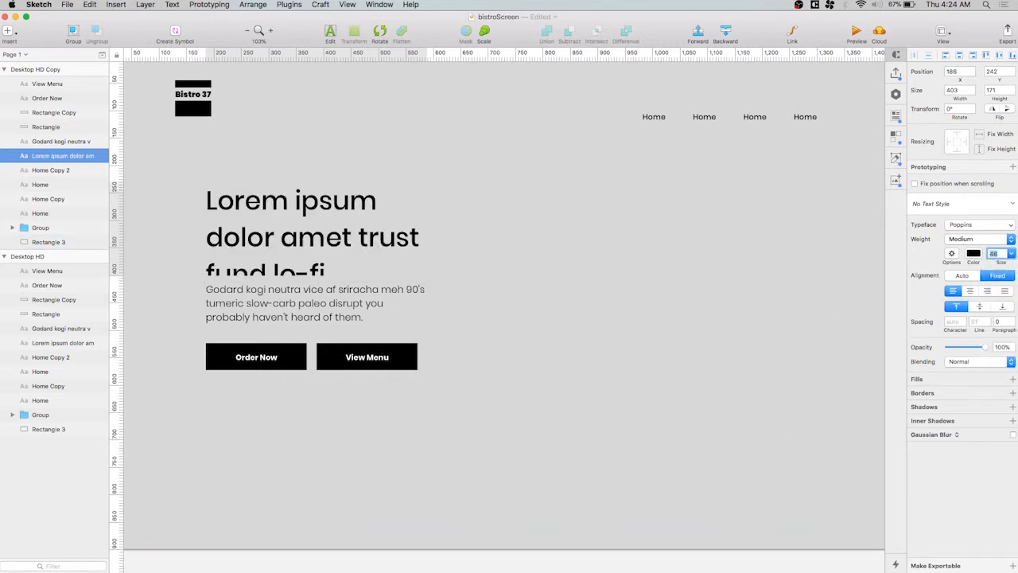
Set the duplicated artboard's headline to font size 64 and transform its text to uppercase
click(1011, 254)
click(996, 369)
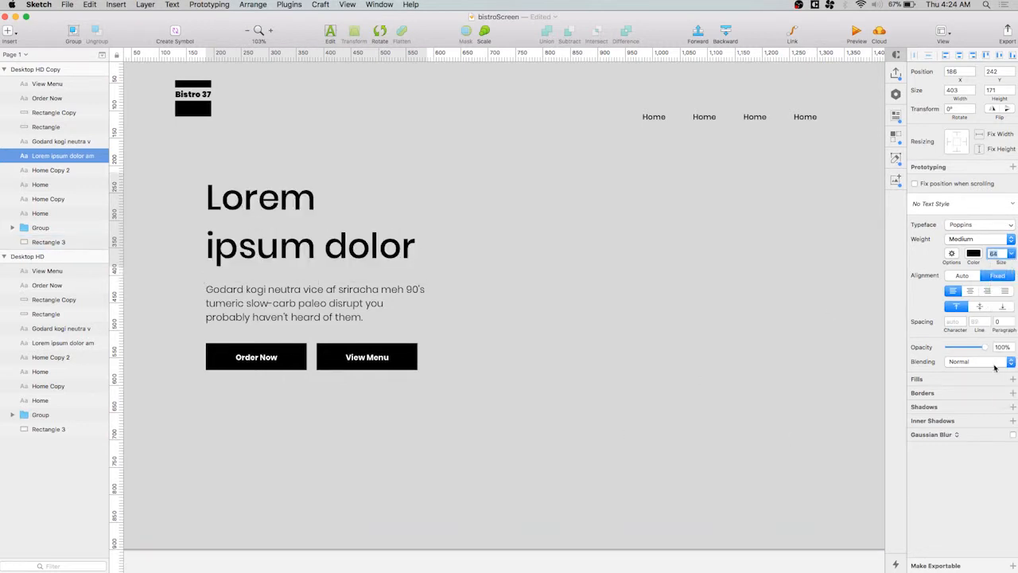
click(952, 253)
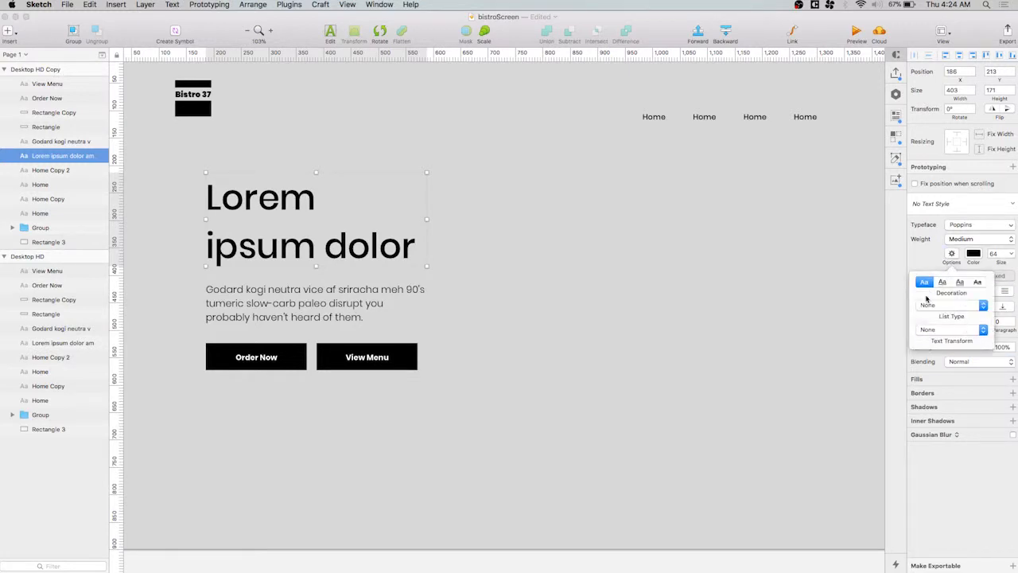
click(981, 330)
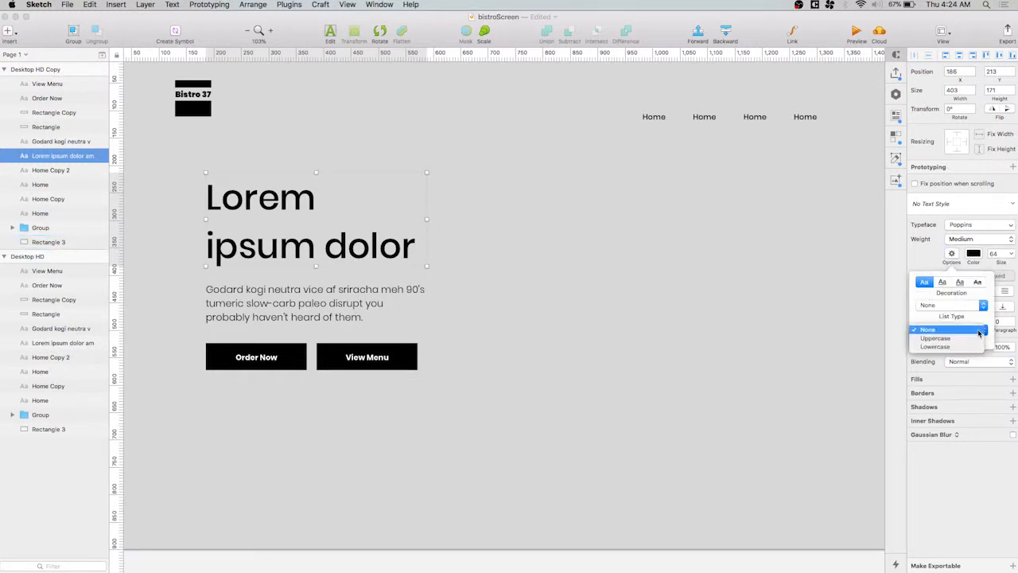
click(944, 340)
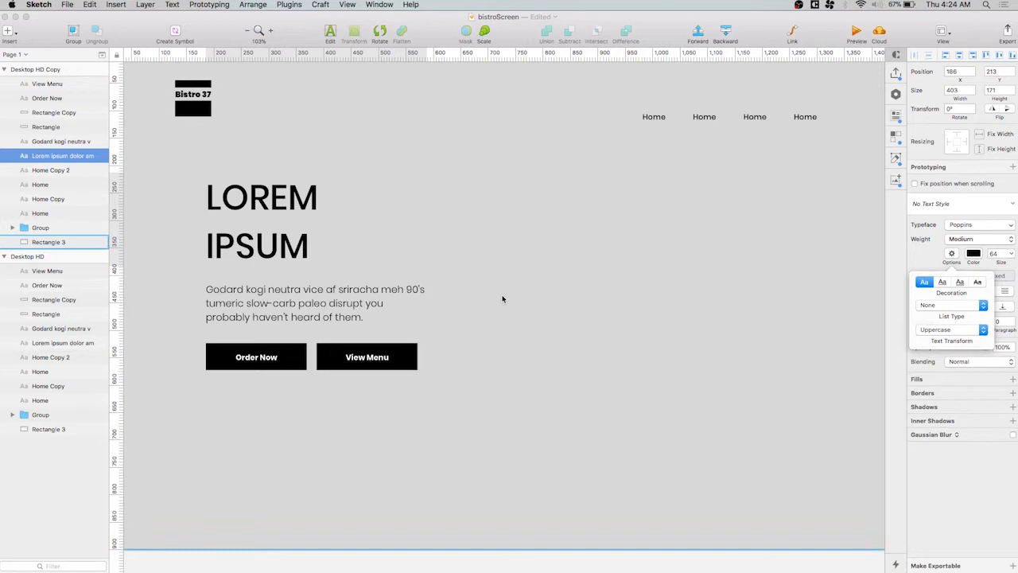
click(569, 268)
Reduce the headline's line spacing to 54 and widen its text box to about 456 px
click(350, 229)
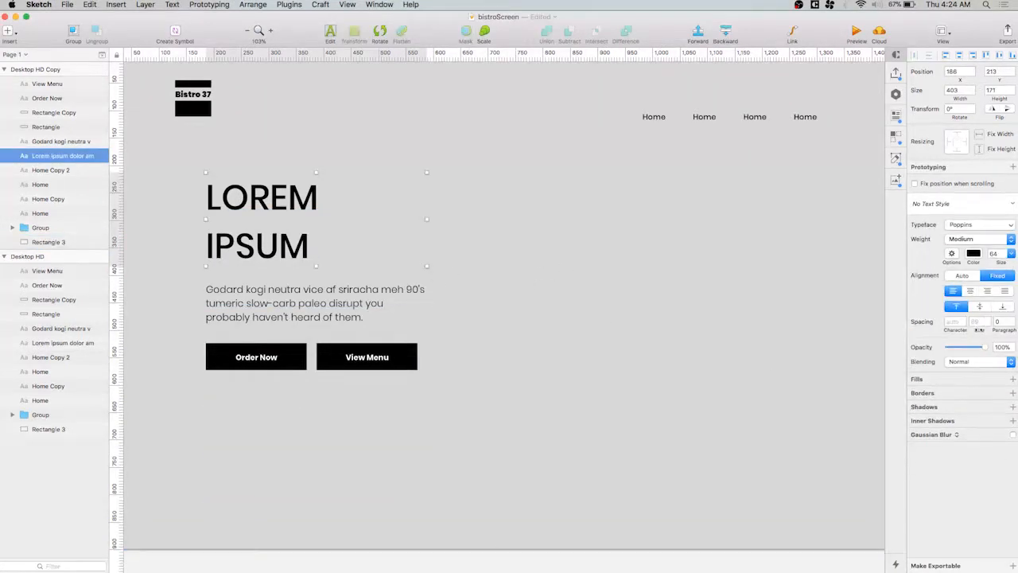
drag(979, 329, 960, 333)
click(485, 259)
click(333, 222)
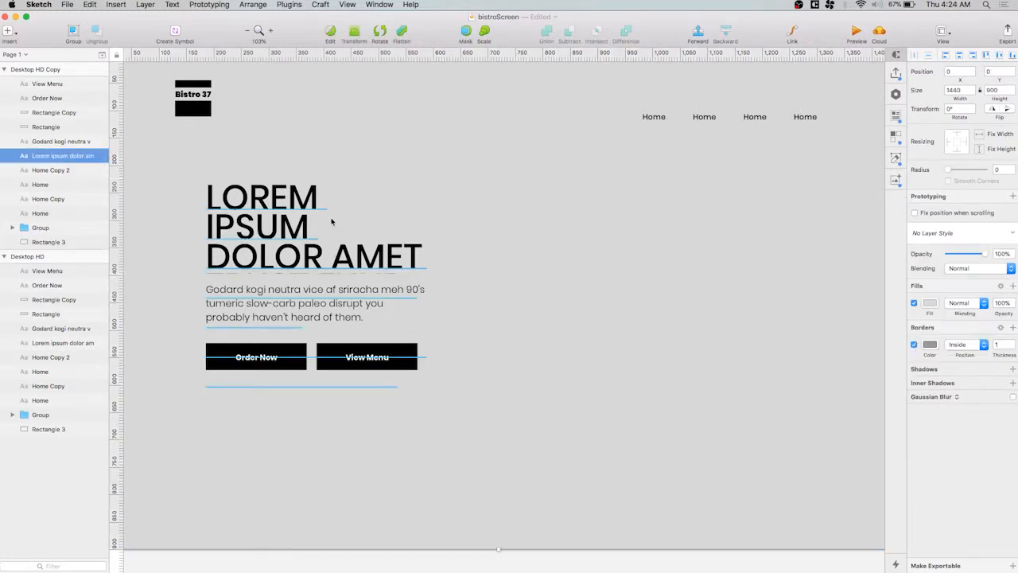
drag(427, 226, 464, 236)
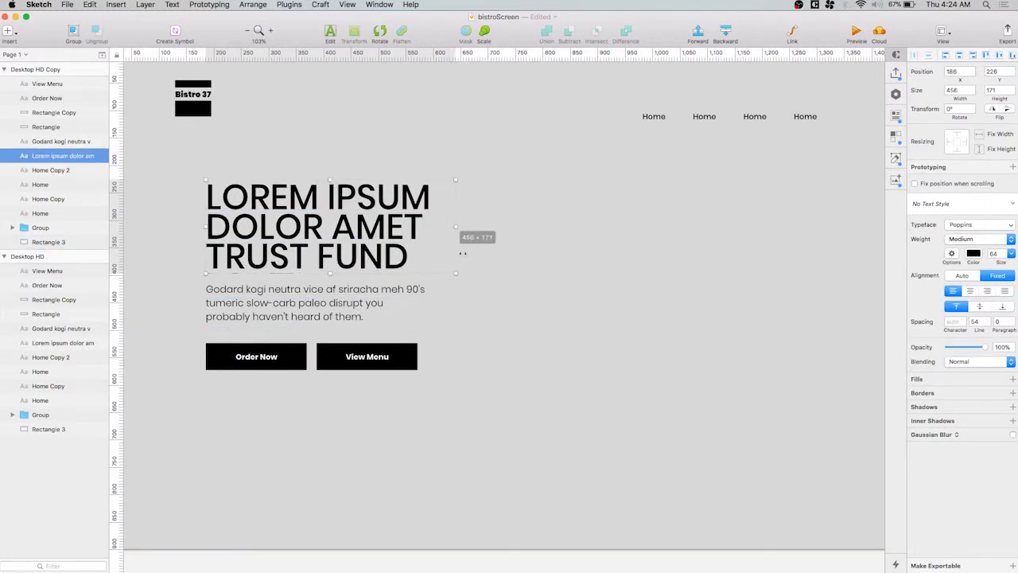
click(527, 369)
Delete the headline text that follows "trust fund"
scroll(509, 359, down, 2)
scroll(509, 359, right, 2)
drag(508, 359, 503, 347)
double_click(391, 234)
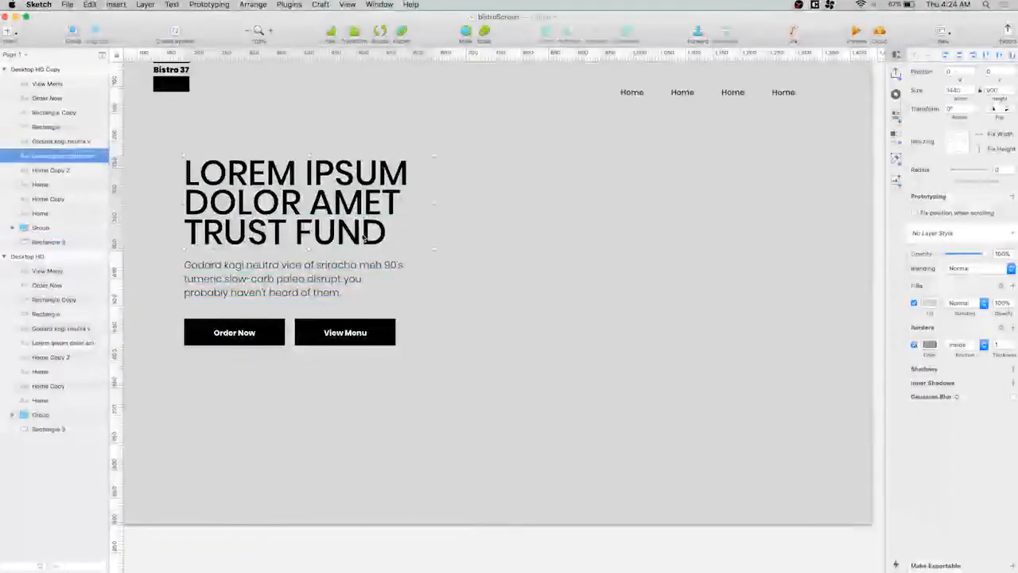
drag(365, 231, 381, 389)
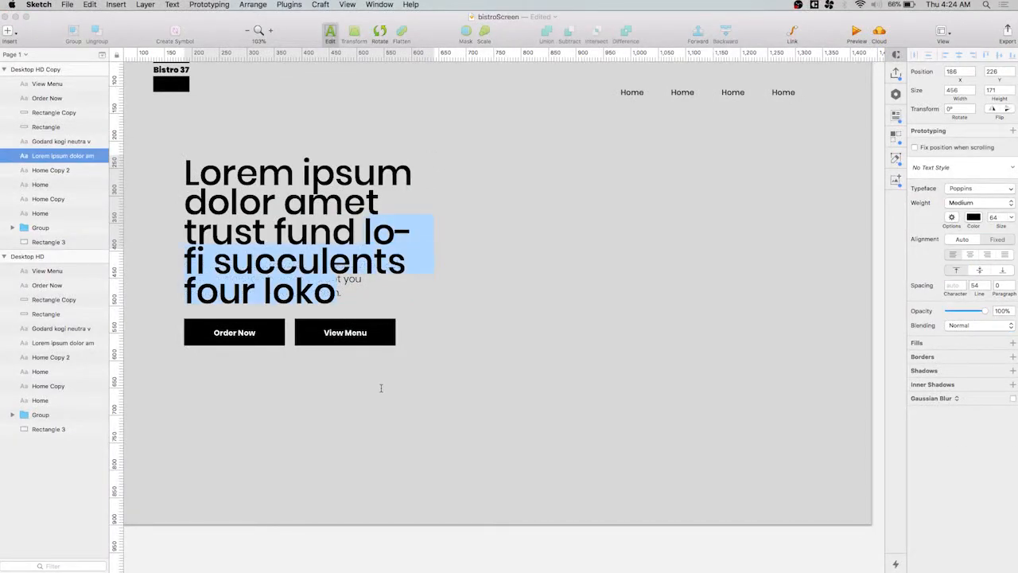
key(BackSpace)
click(501, 362)
click(500, 360)
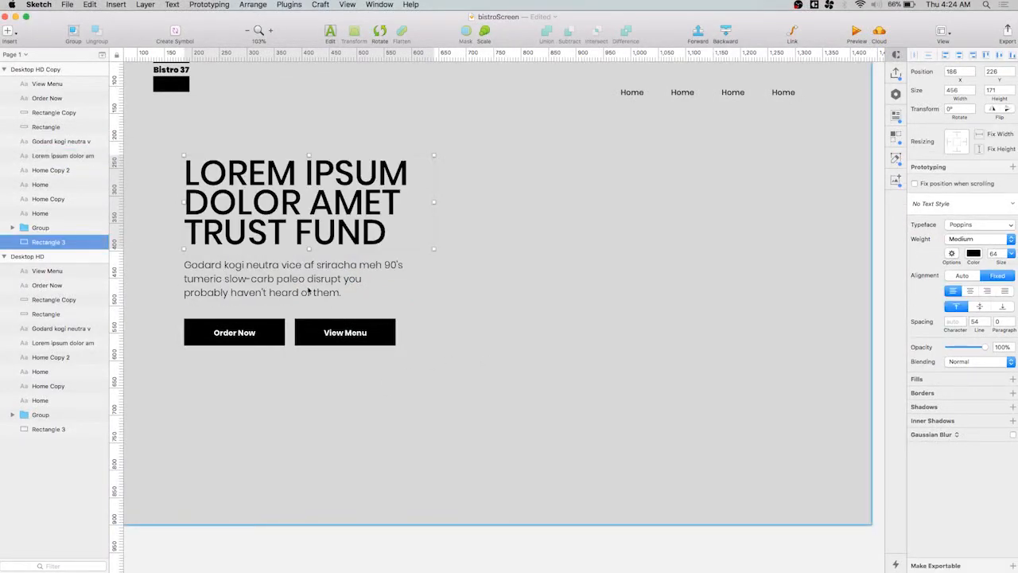
click(285, 294)
click(493, 262)
scroll(509, 247, up, 3)
click(661, 140)
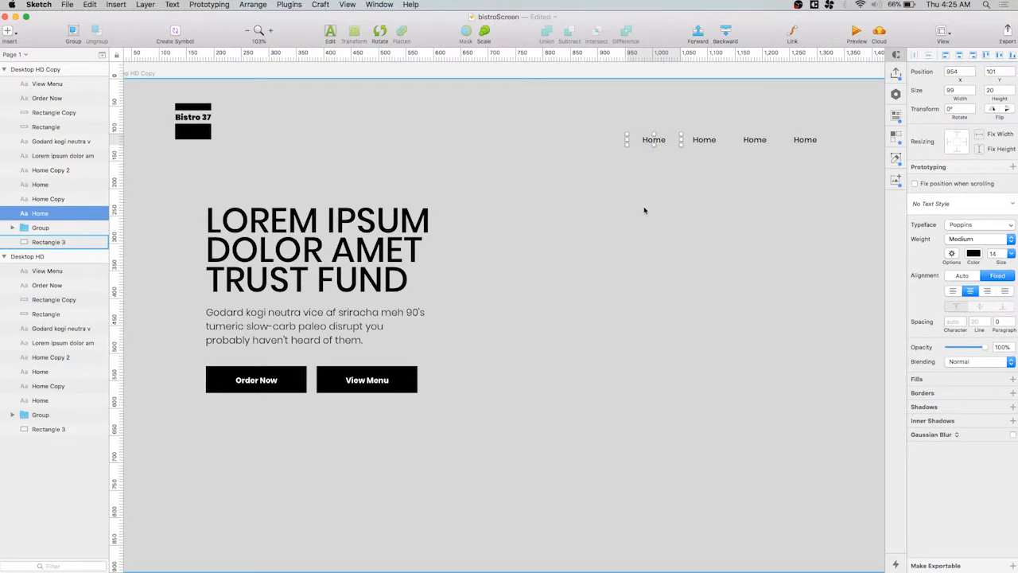
Set the headline's font weight to Bold
click(370, 246)
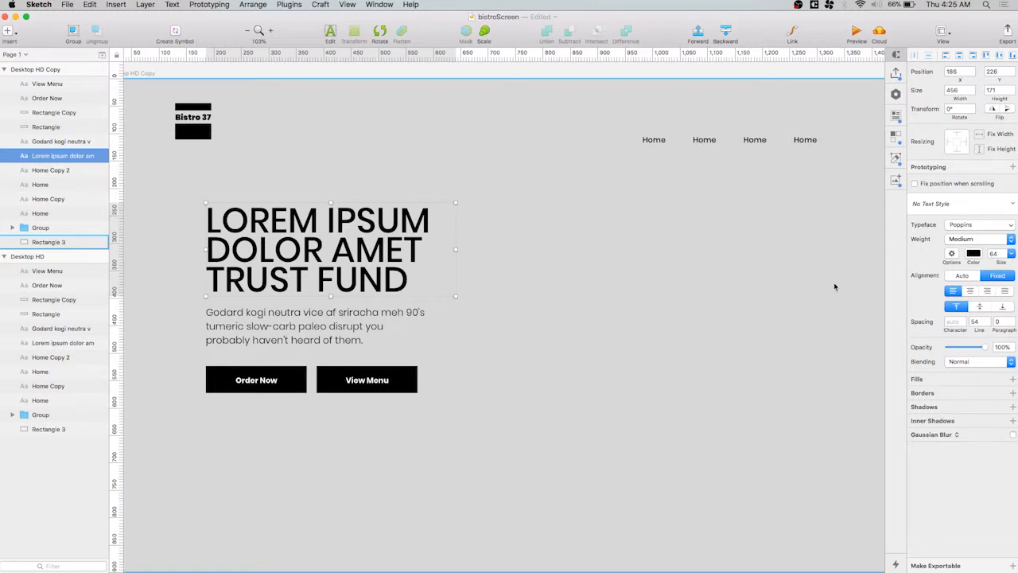
click(980, 239)
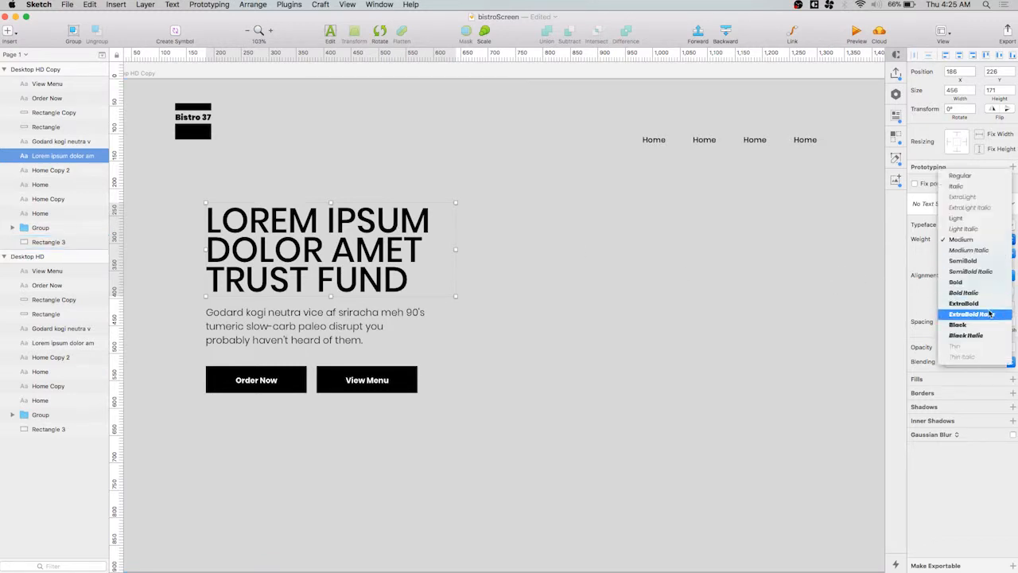
click(966, 292)
click(588, 359)
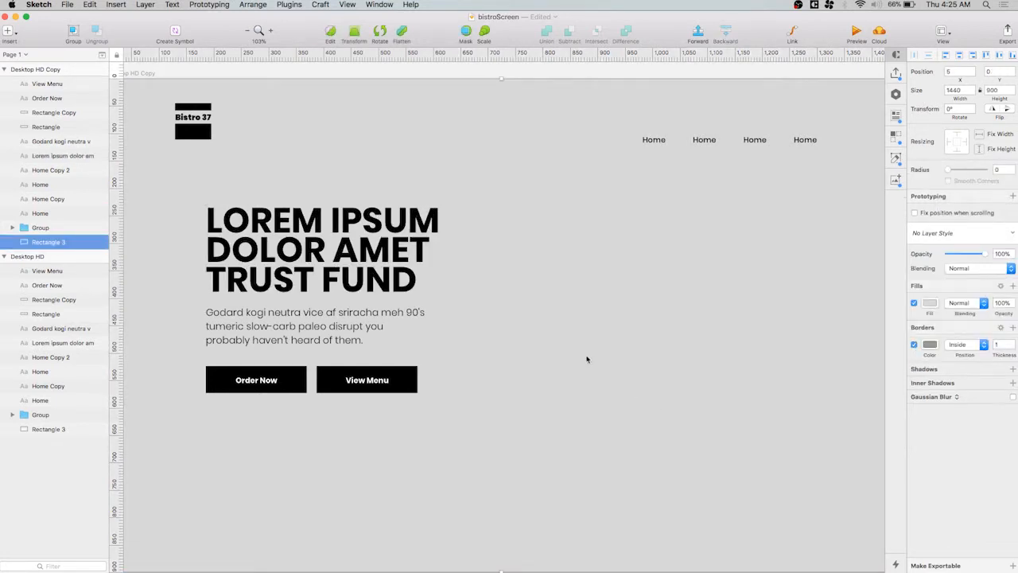
click(398, 283)
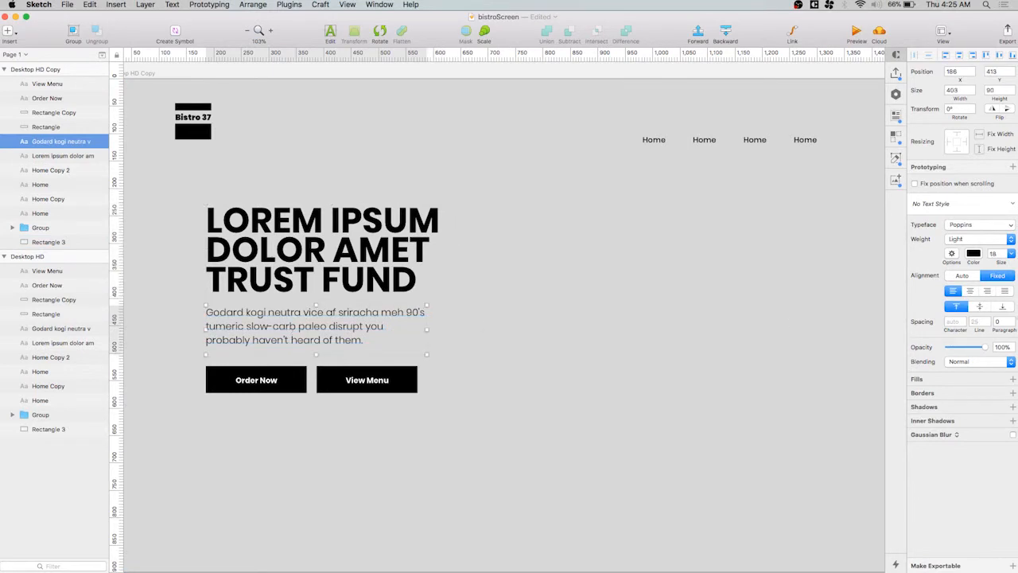
click(675, 321)
click(265, 380)
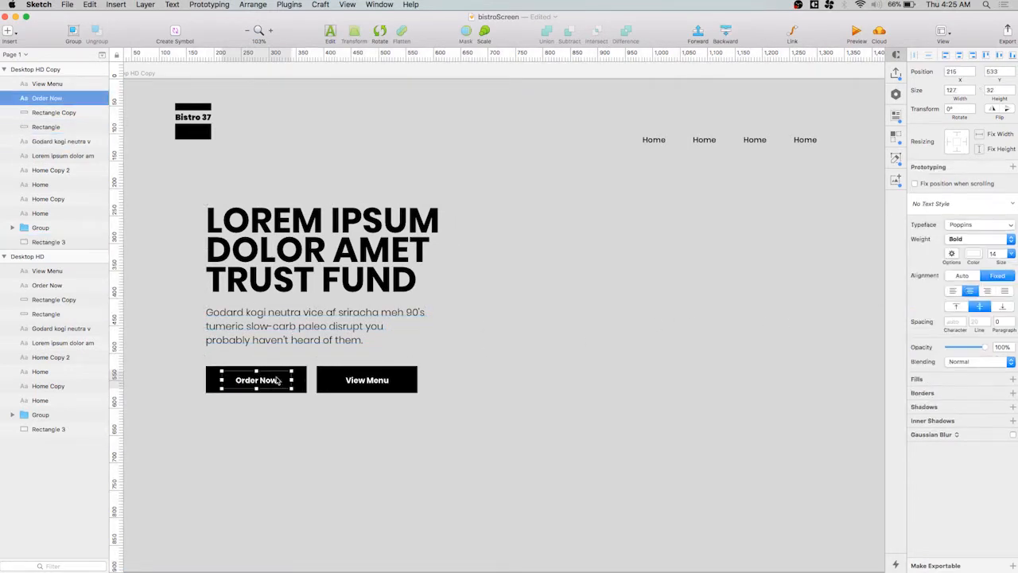
click(366, 381)
click(561, 438)
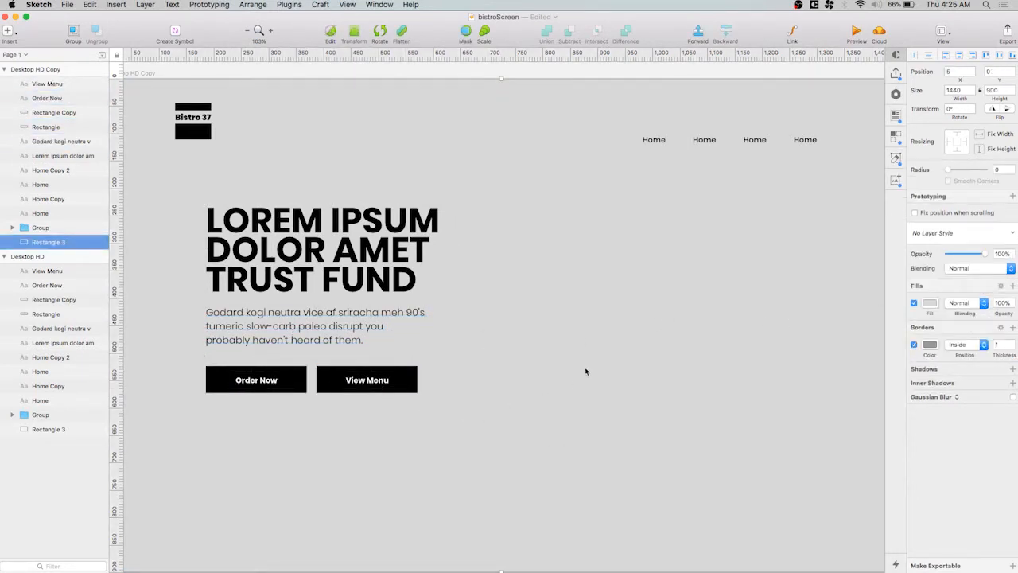
scroll(549, 390, right, 3)
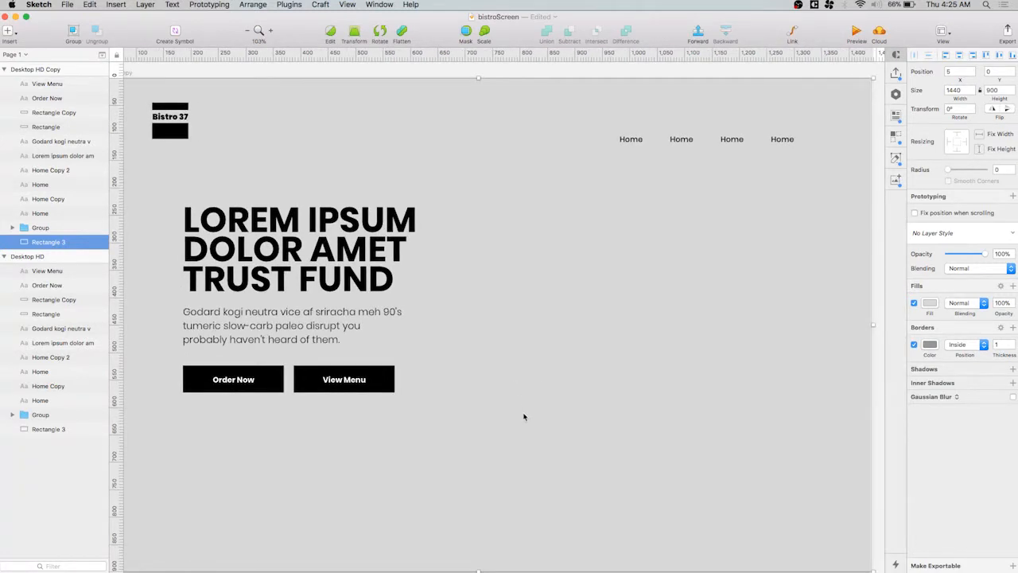
Replace the text of the last navigation link with "Contact Us"
scroll(401, 381, down, 3)
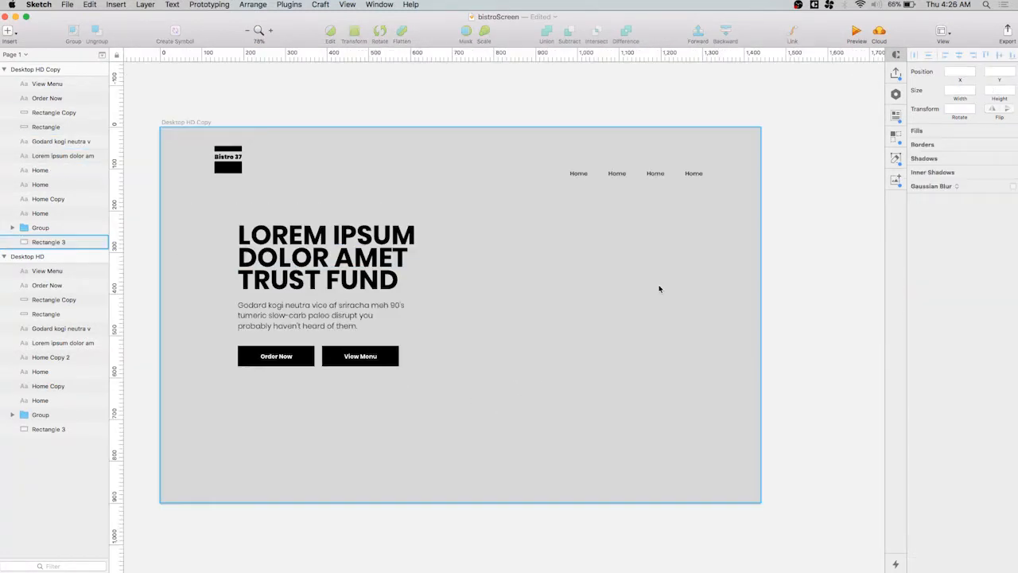
click(691, 174)
double_click(692, 174)
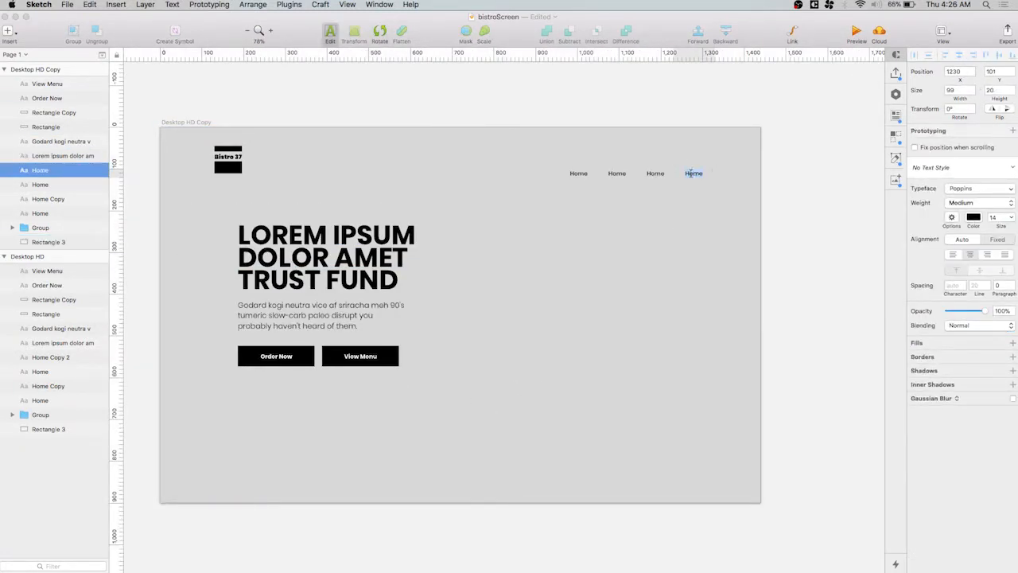
text(Contact Us)
key(Escape)
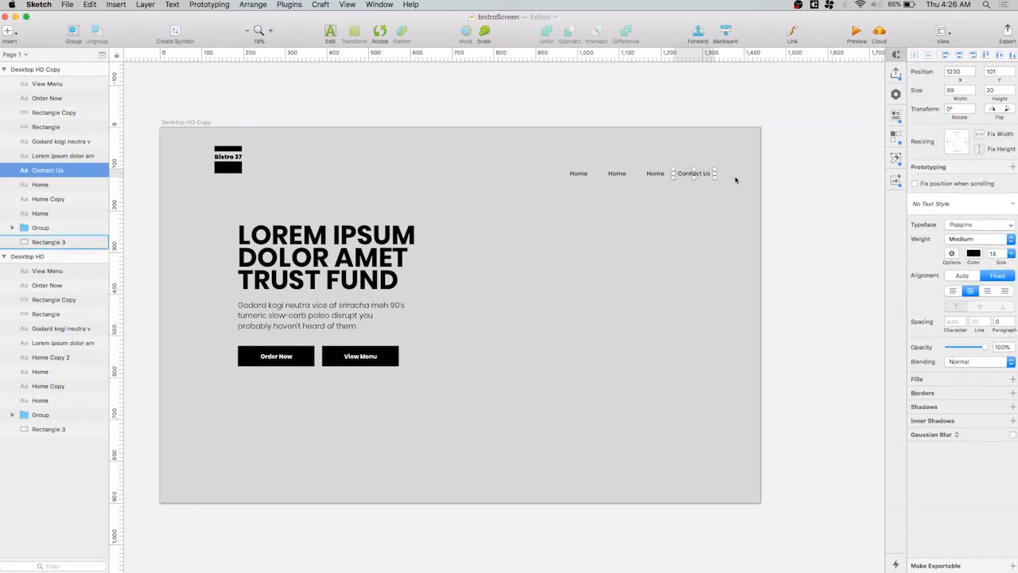
Right-align the text of the Contact Us link and the three Home navigation links
click(987, 292)
click(654, 172)
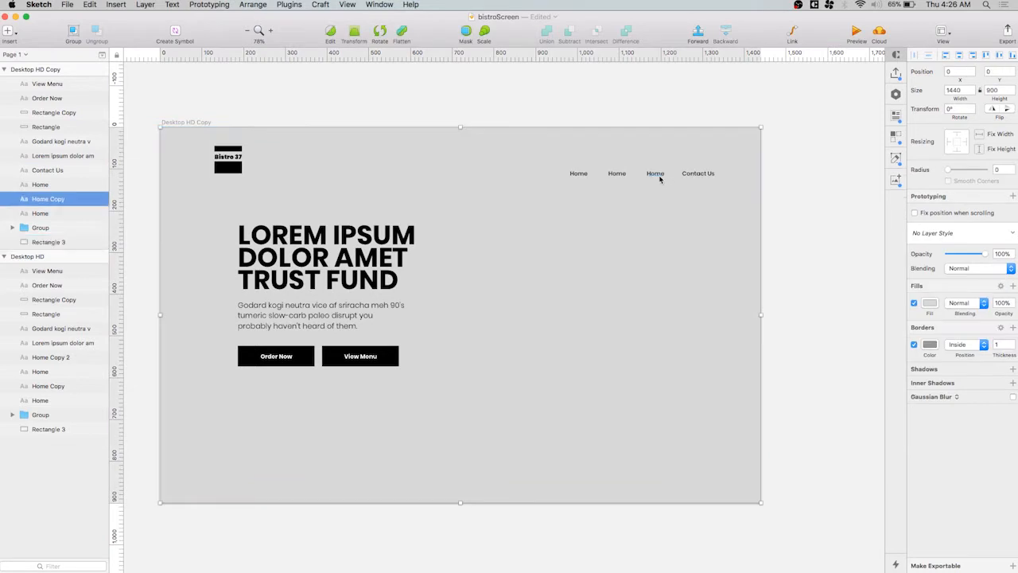
shift+click(614, 174)
shift+click(585, 175)
click(987, 292)
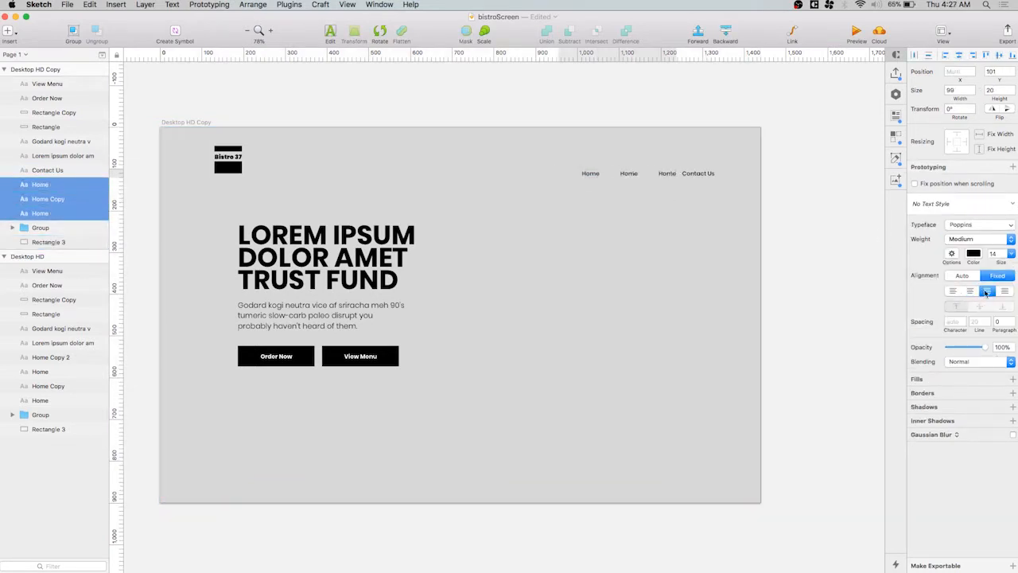
click(559, 282)
Shift the first two Home links well to the left and the third slightly left, making room beside Contact Us
click(629, 174)
click(592, 173)
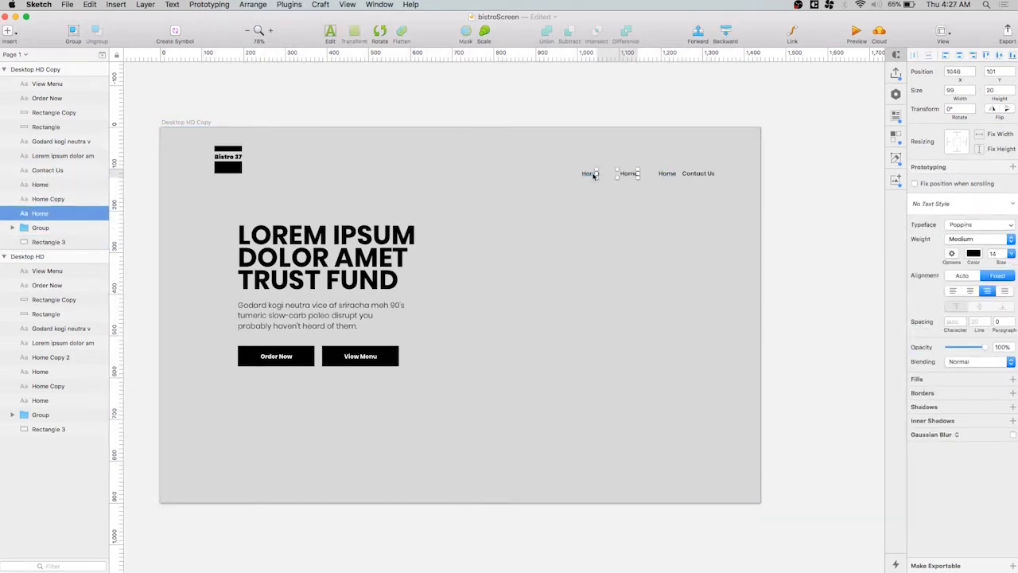
shift+click(626, 174)
drag(591, 178, 526, 178)
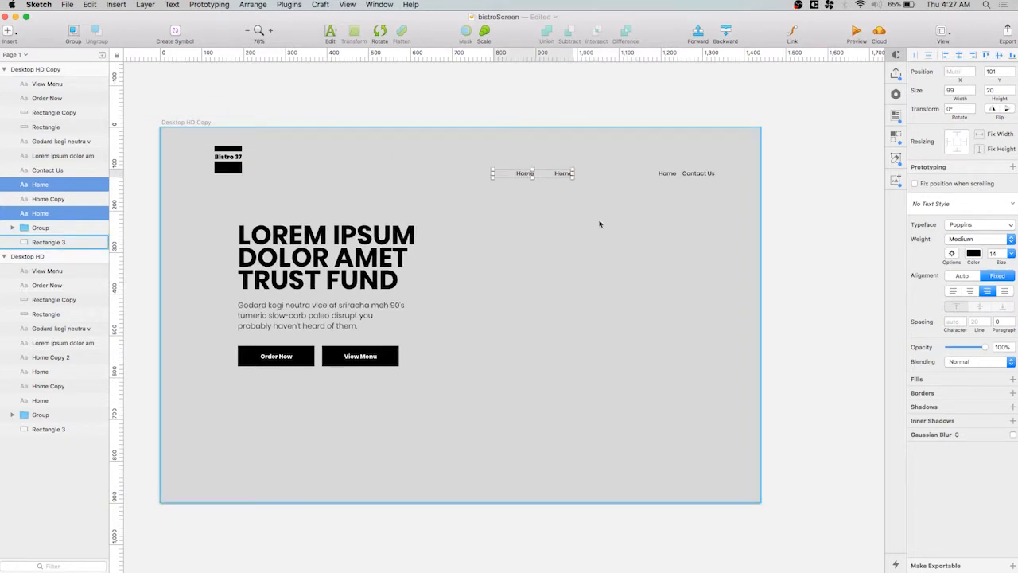
click(666, 174)
drag(667, 177, 645, 176)
Change the third navigation link's text to "About Us" and the second link's text to "Menu"
shift+click(637, 181)
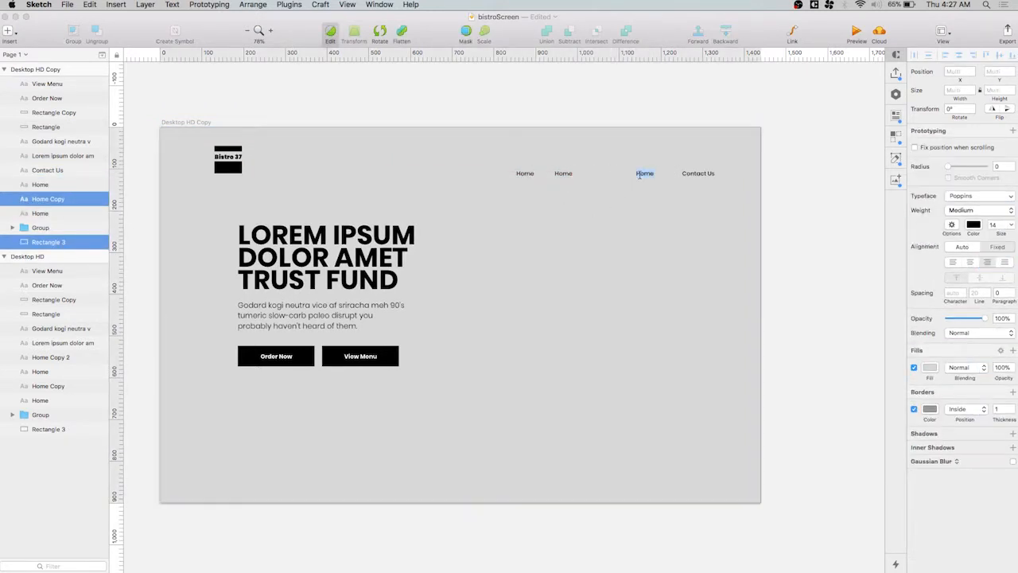
text(About Us)
double_click(563, 172)
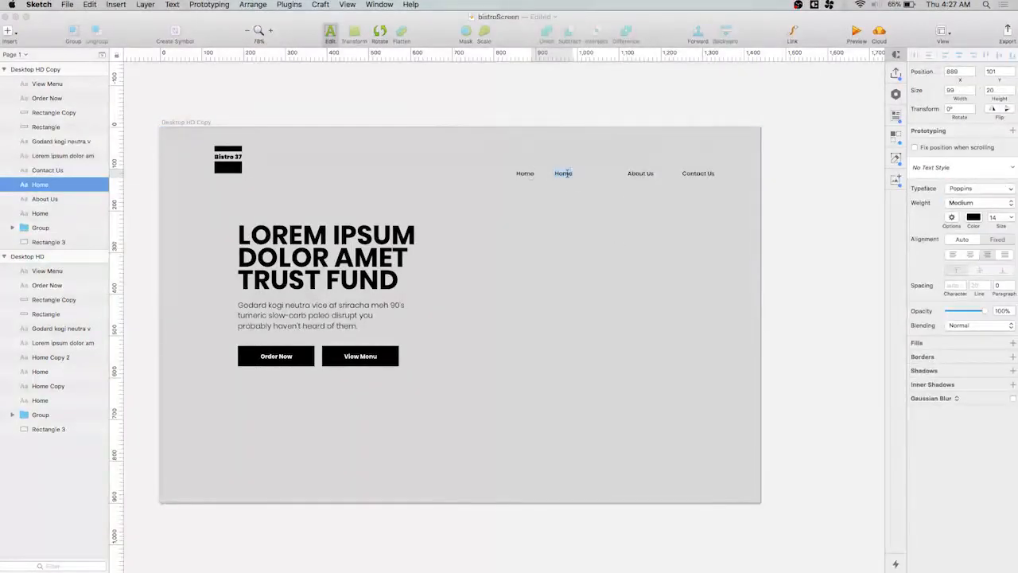
text(Menu)
key(Escape)
Narrow the navigation links' text boxes from their left edges to fit the words, with Menu about 41 px and Contact Us about 80 px wide
click(519, 173)
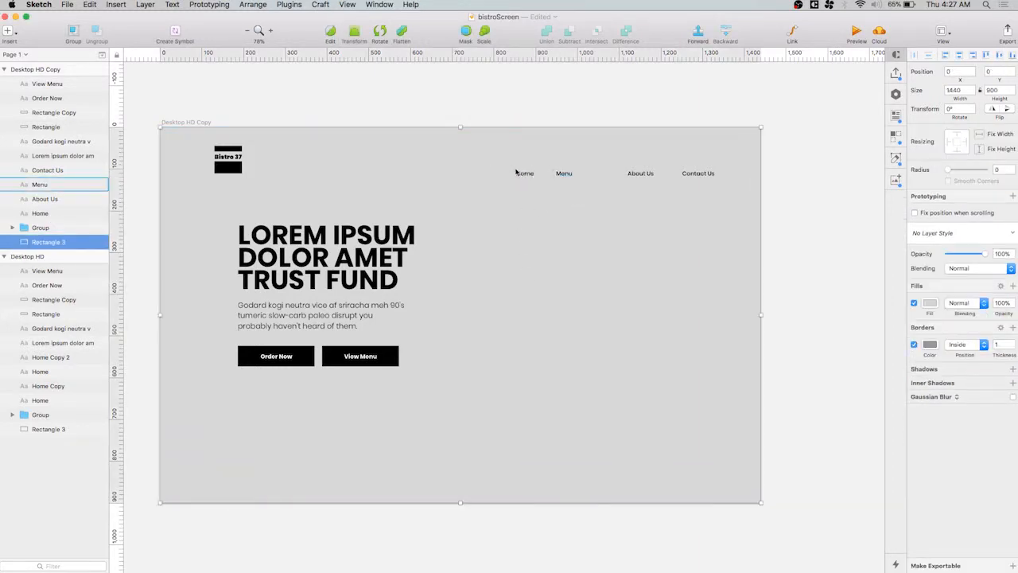
drag(493, 173, 561, 179)
click(559, 173)
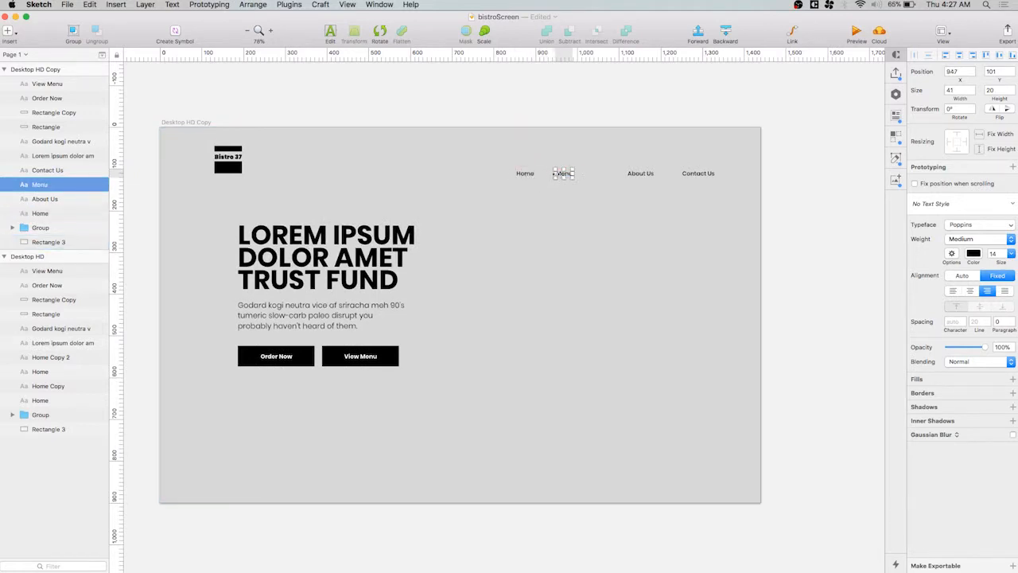
click(631, 175)
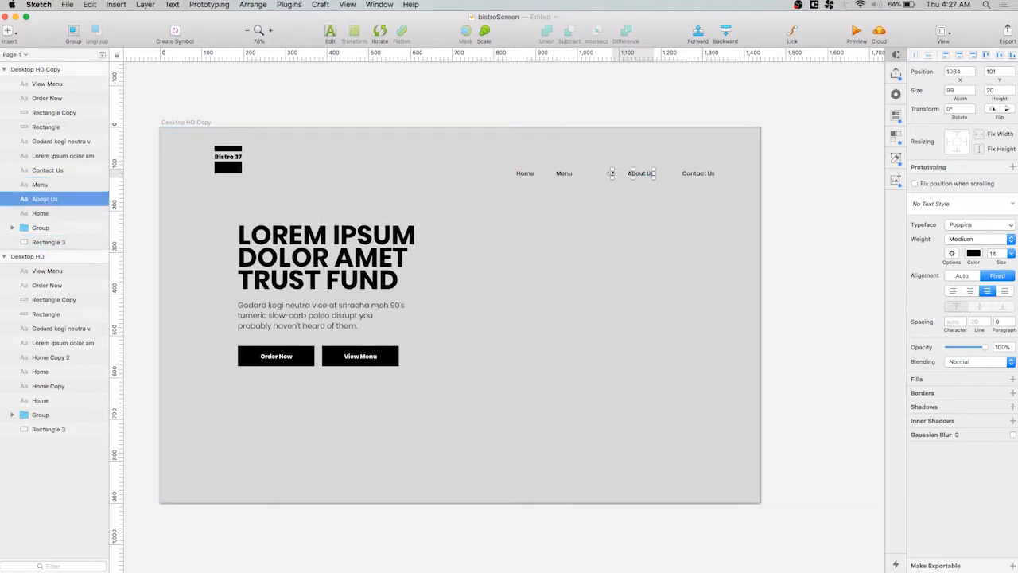
drag(611, 172, 682, 171)
click(711, 175)
click(670, 200)
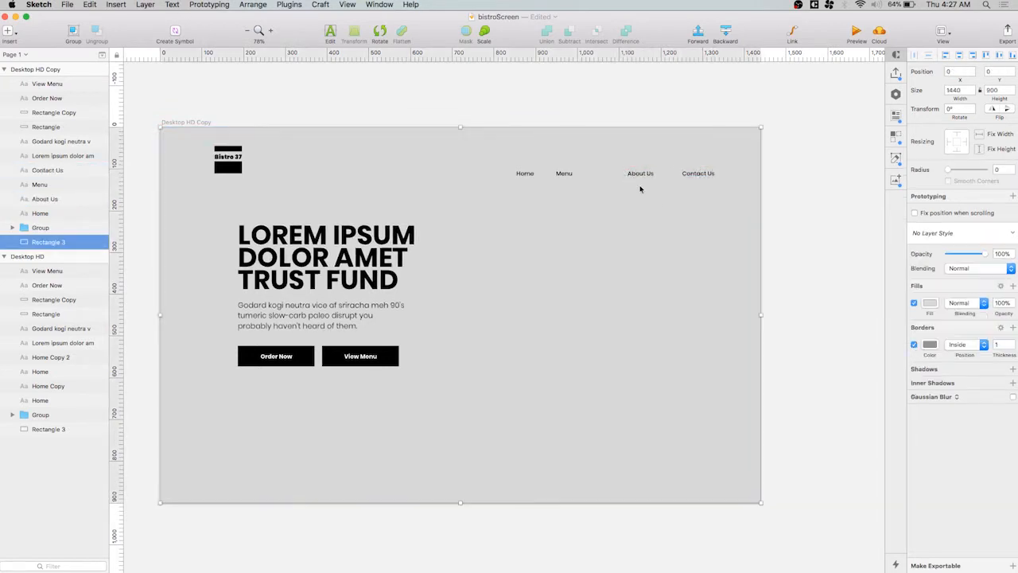
click(527, 177)
click(575, 234)
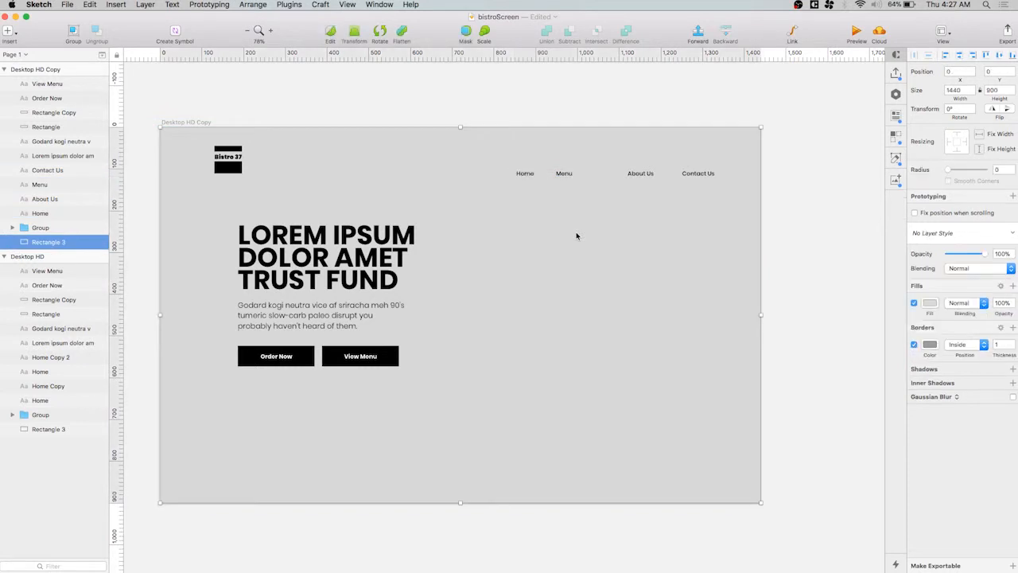
Show the layout grid, then space the four navigation links evenly and align Contact Us with the last column's right edge
key(ctrl+l)
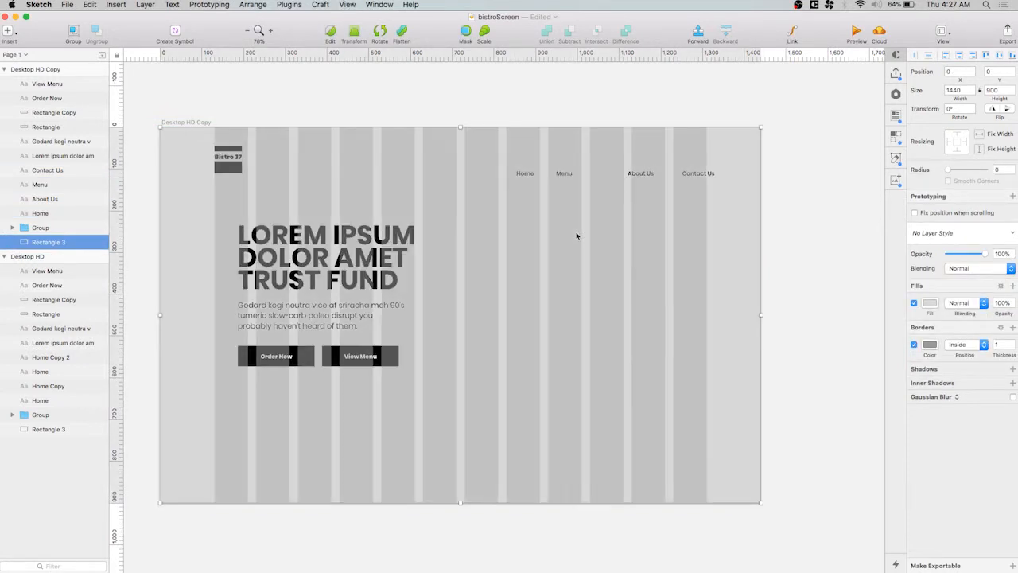
click(700, 173)
shift+click(640, 173)
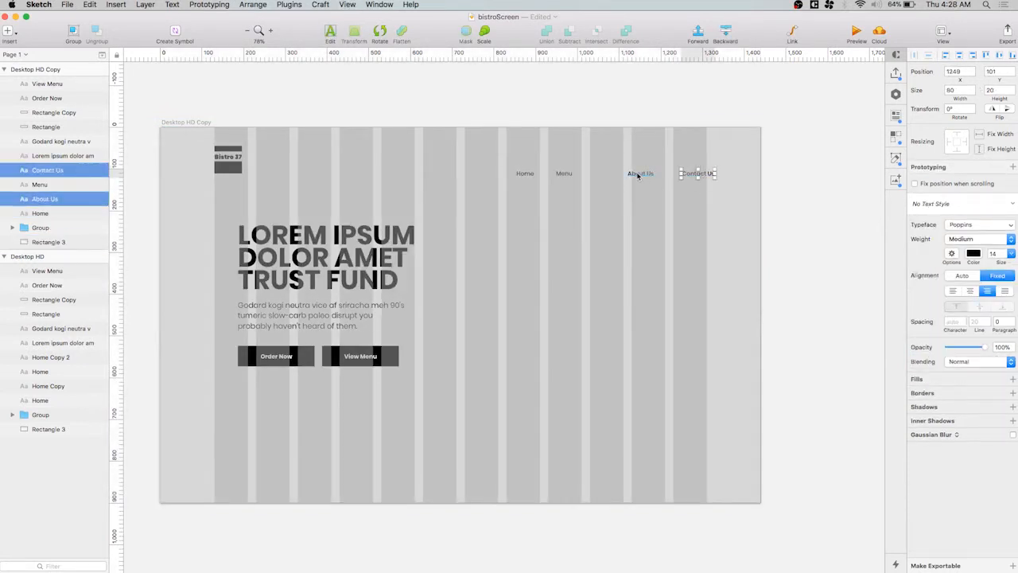
shift+click(565, 176)
shift+click(525, 174)
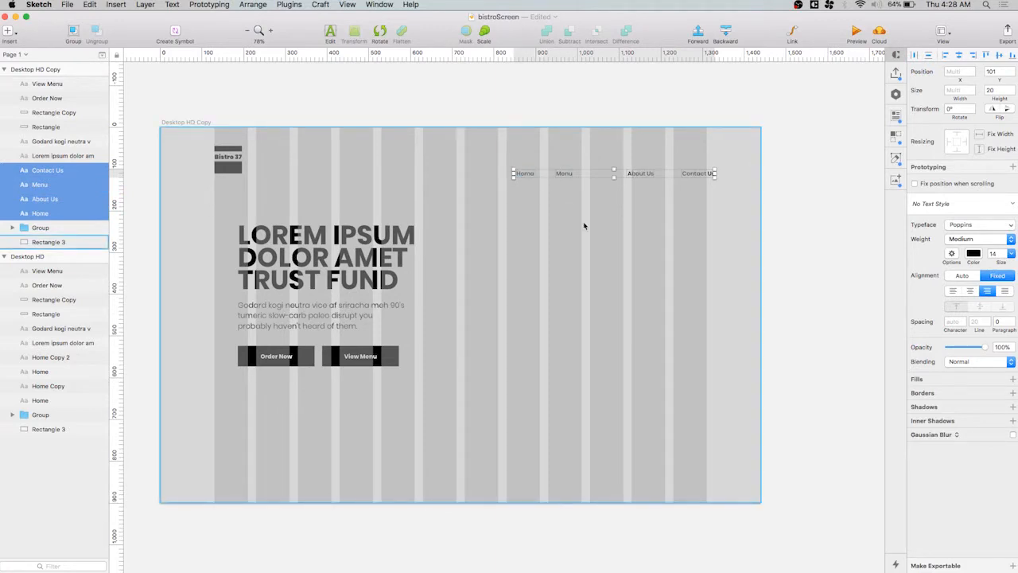
key(ctrl+super+h)
drag(634, 179, 626, 179)
click(638, 218)
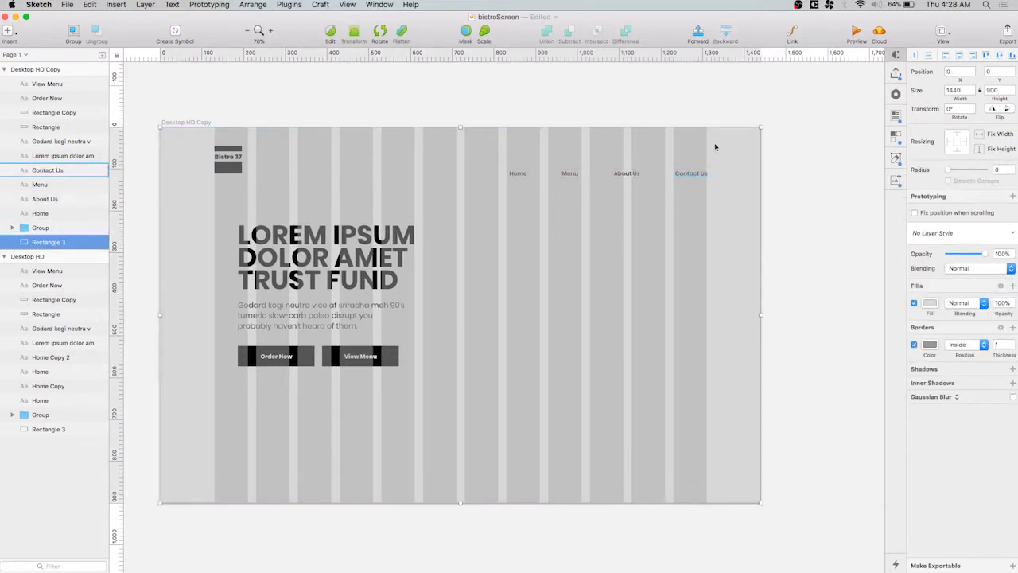
Undo the last background change and lock the background rectangle of the duplicate artboard
drag(706, 145, 702, 213)
key(super+z)
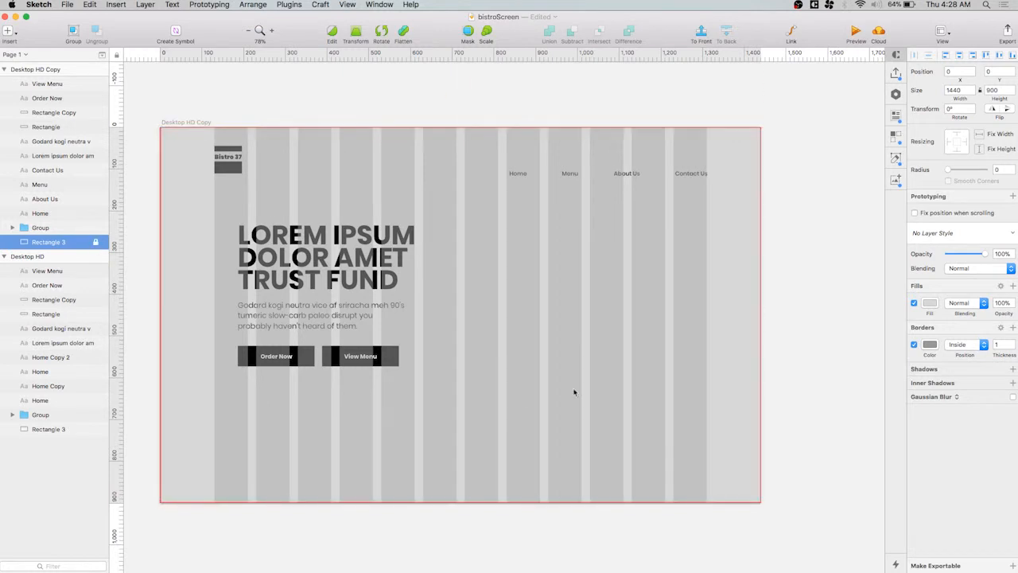
click(805, 244)
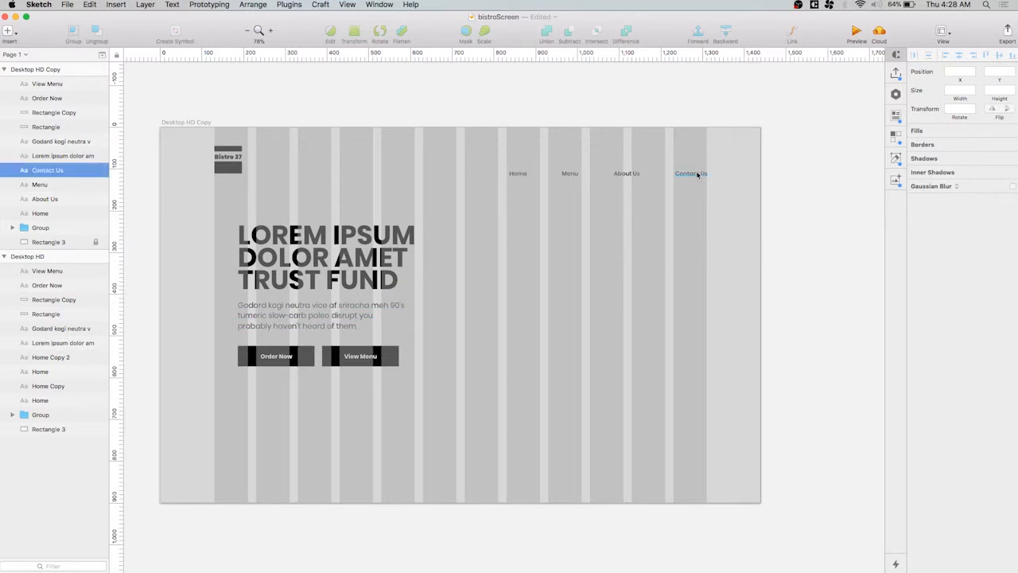
click(627, 173)
click(568, 174)
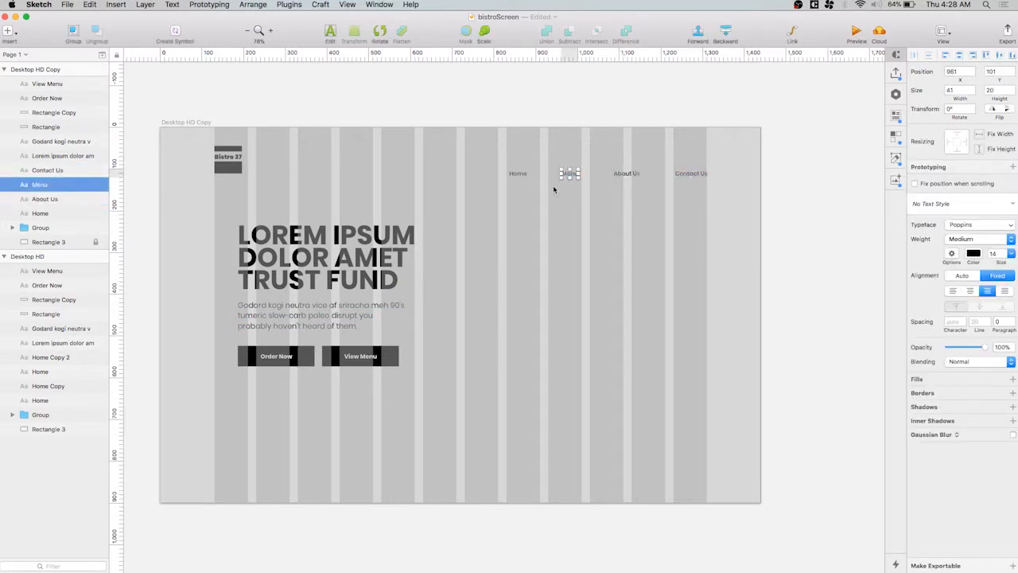
click(517, 173)
click(609, 282)
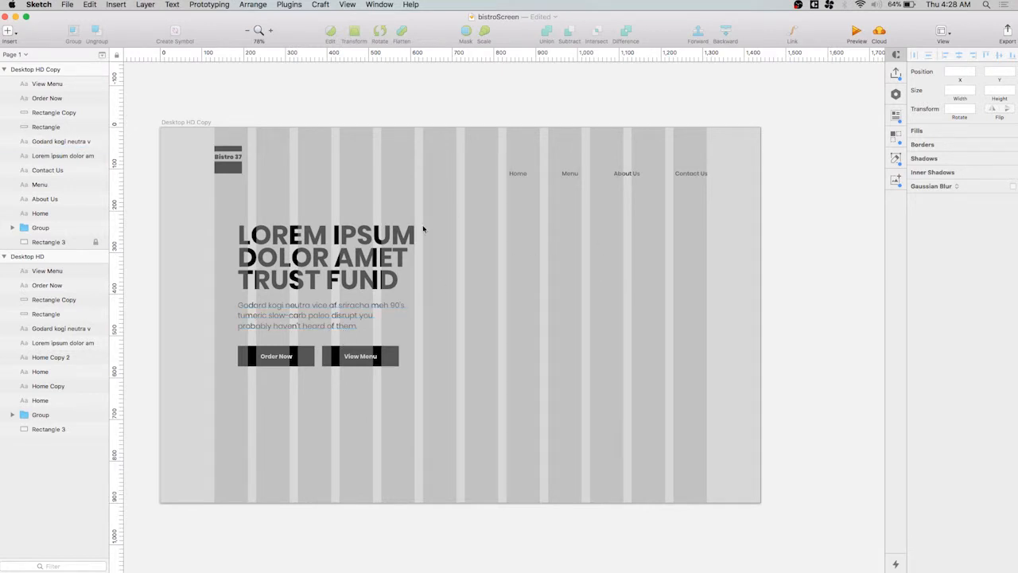
Move the headline, paragraph and both buttons together slightly down, and right to start at the second grid column
drag(423, 229, 289, 389)
click(488, 302)
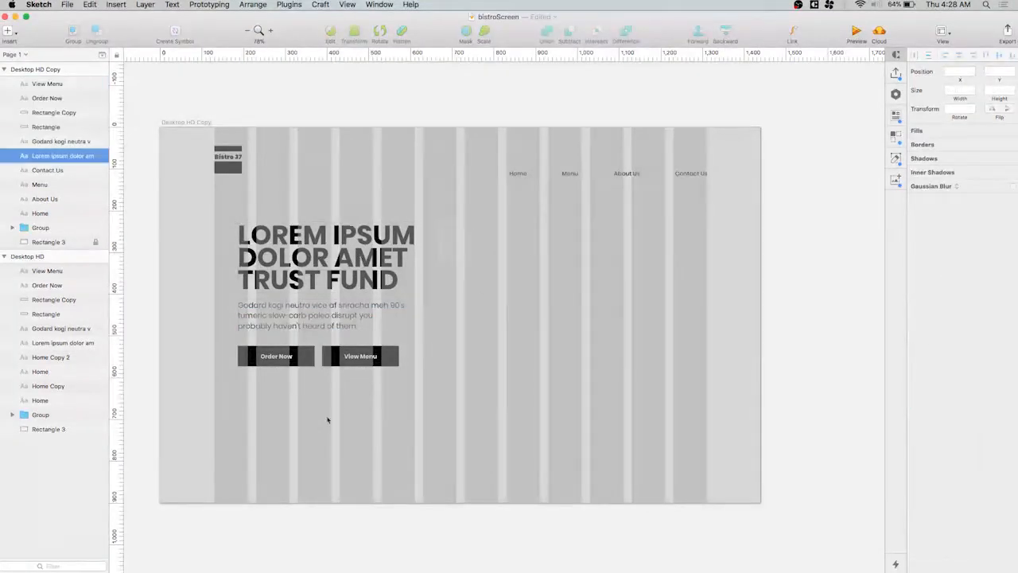
drag(327, 419, 268, 404)
drag(321, 268, 321, 293)
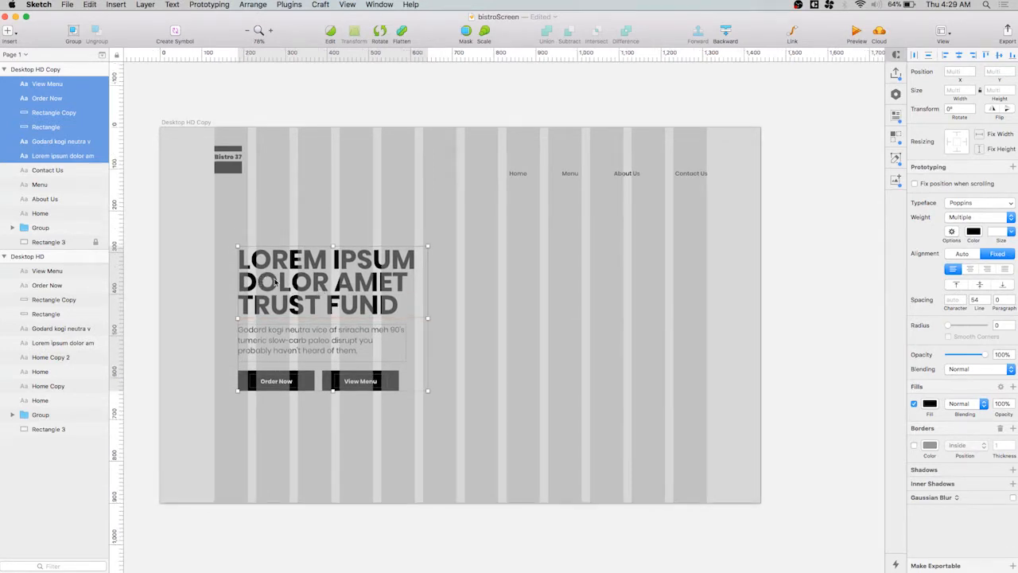
drag(270, 278, 289, 277)
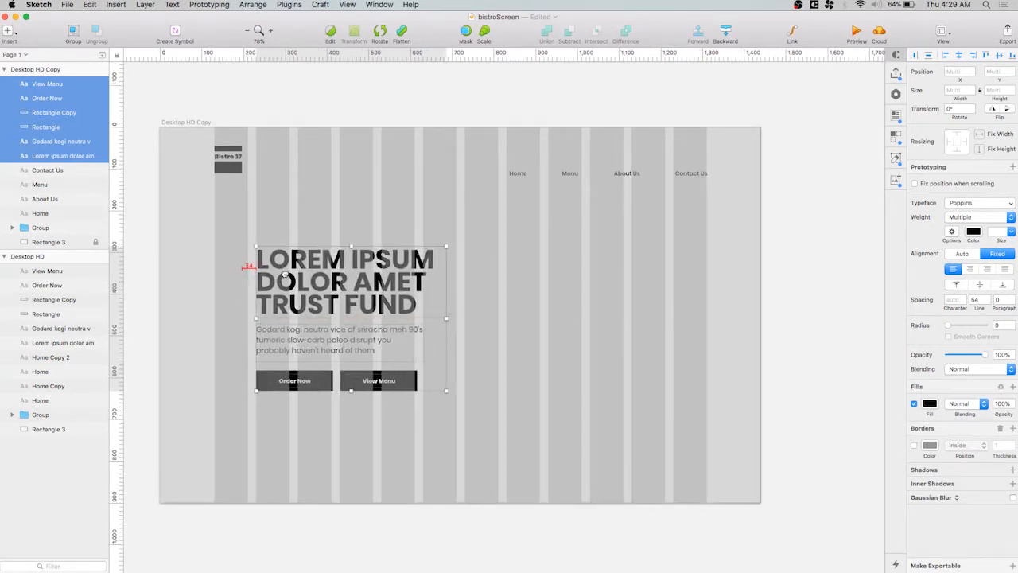
click(577, 333)
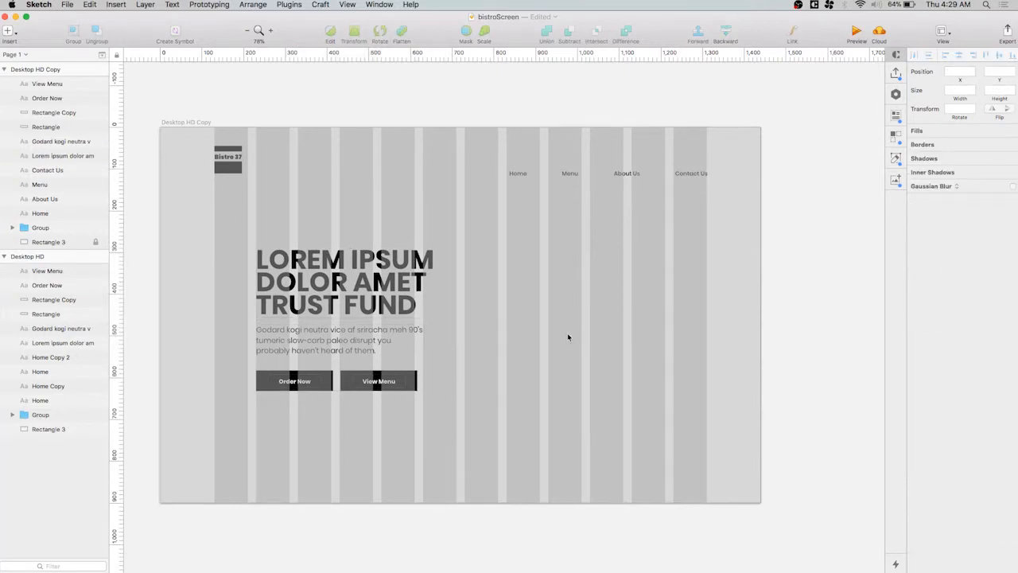
Unlock the background rectangle and fill it with the photo of a burger and fries on a wooden board
click(96, 242)
click(102, 242)
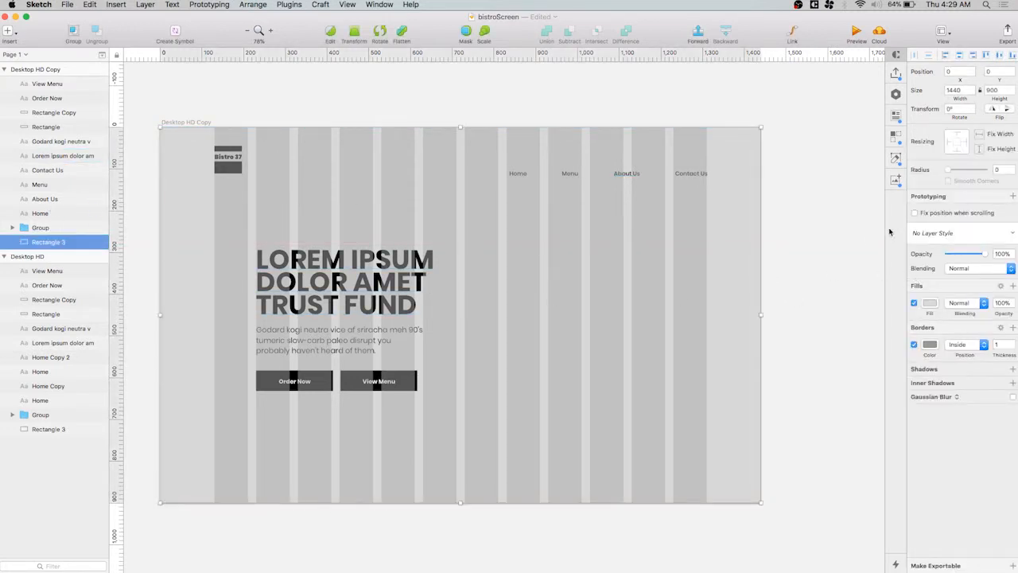
click(931, 305)
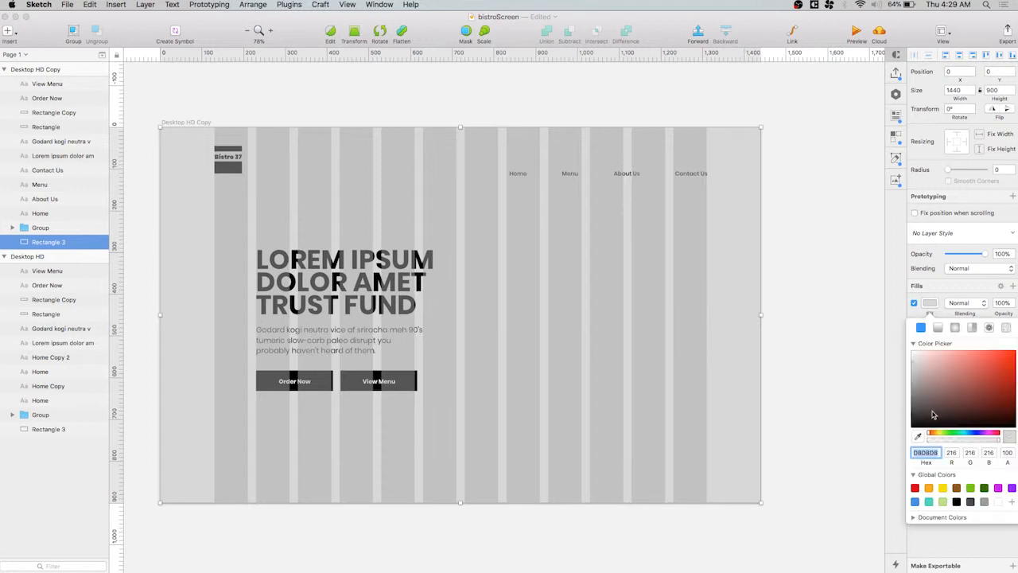
click(990, 328)
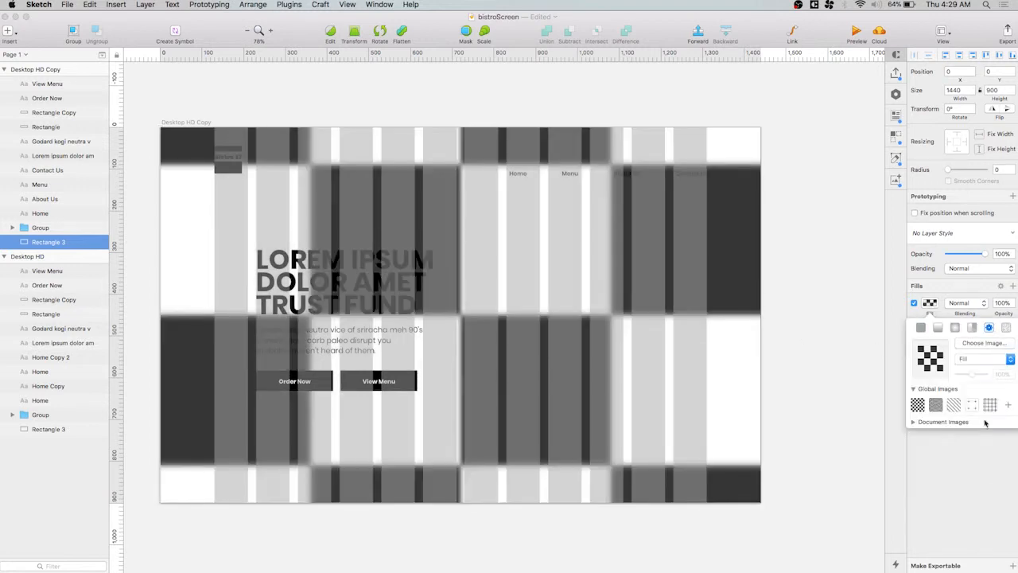
click(983, 344)
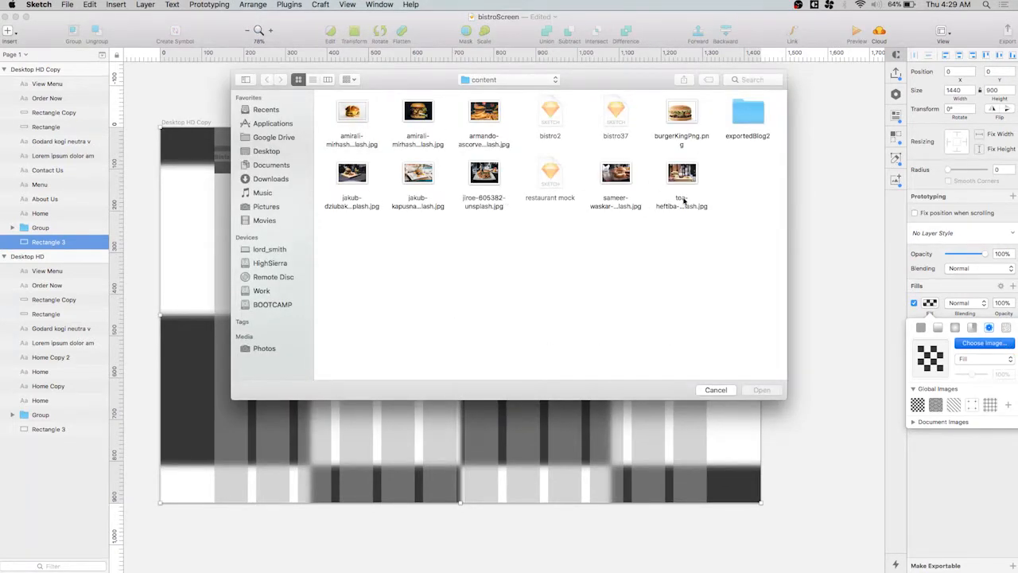
click(359, 178)
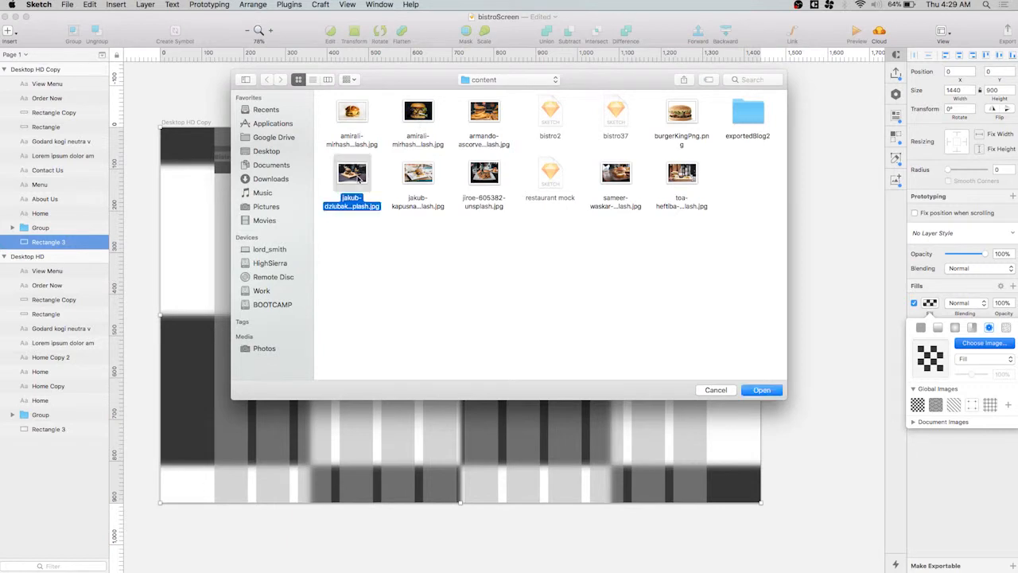
click(764, 392)
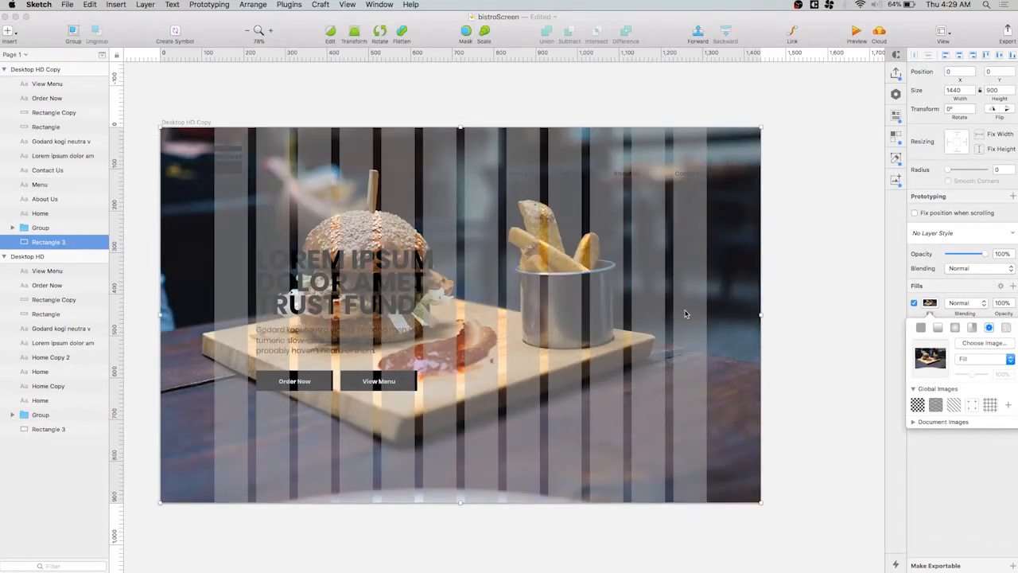
click(786, 284)
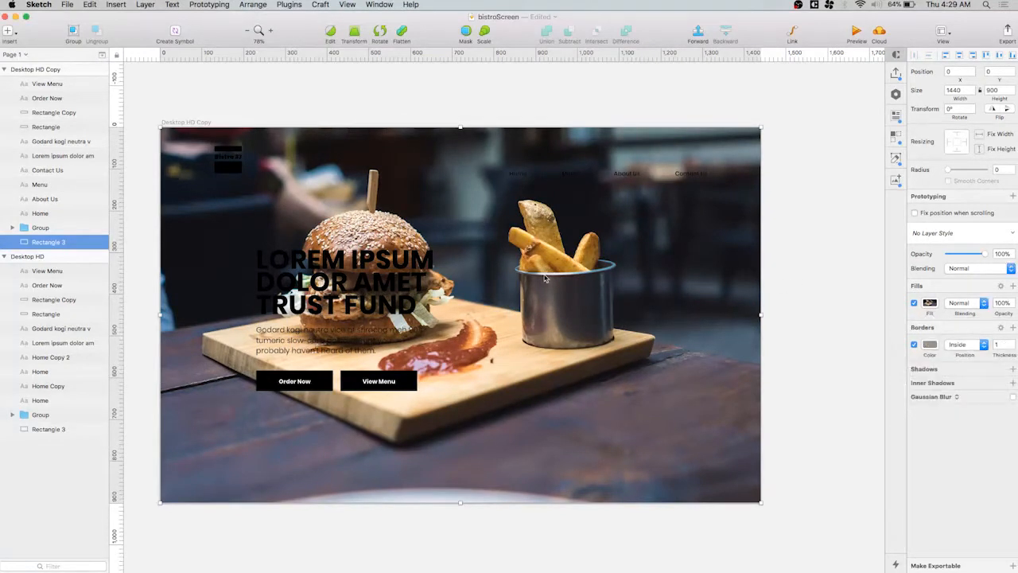
Flip the background photo horizontally and enlarge it to about 1891 × 1211 px, bringing its upper edge near the artboard's
click(993, 110)
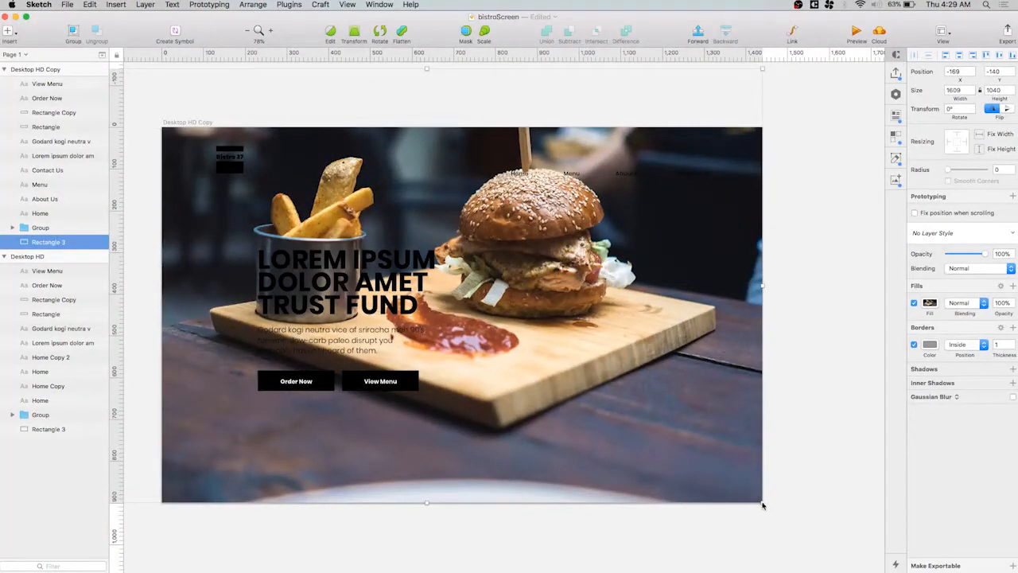
drag(762, 502, 880, 572)
drag(611, 279, 611, 348)
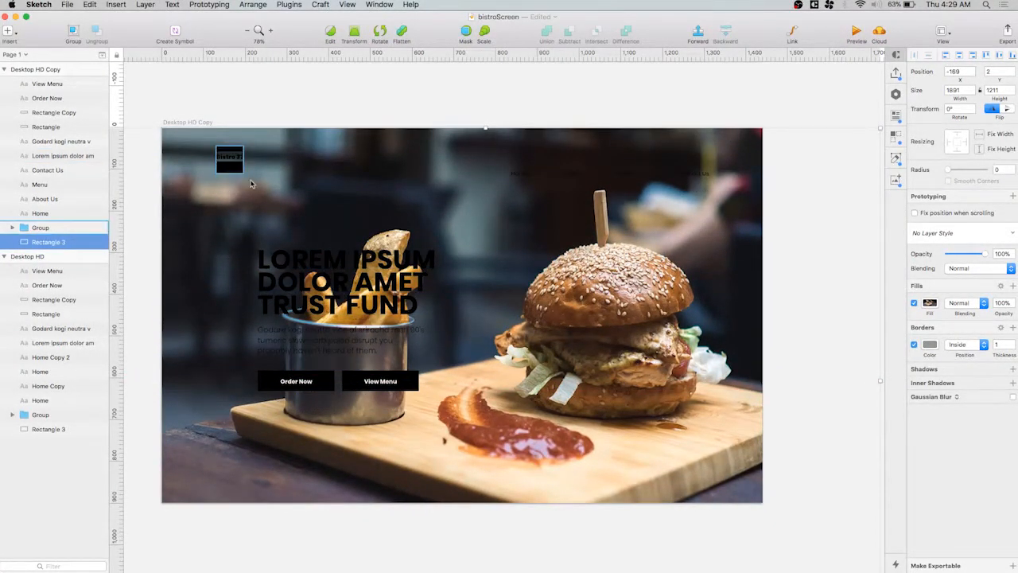
Extend the background photo's upper-left corner beyond the artboard, making it about 1912 × 1224 px
scroll(280, 193, down, 3)
scroll(279, 193, left, 7)
scroll(279, 193, up, 2)
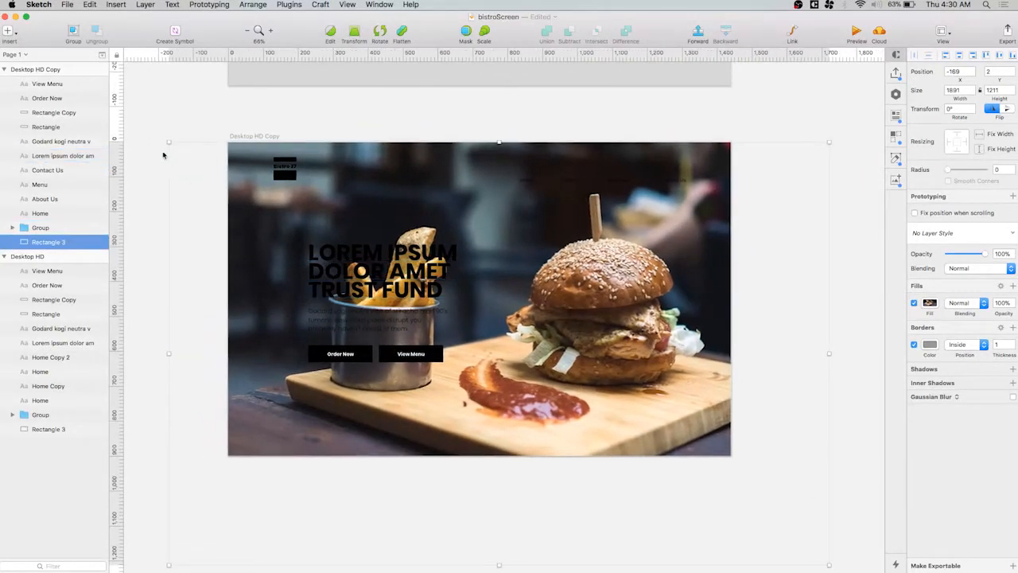
drag(167, 140, 159, 134)
click(875, 117)
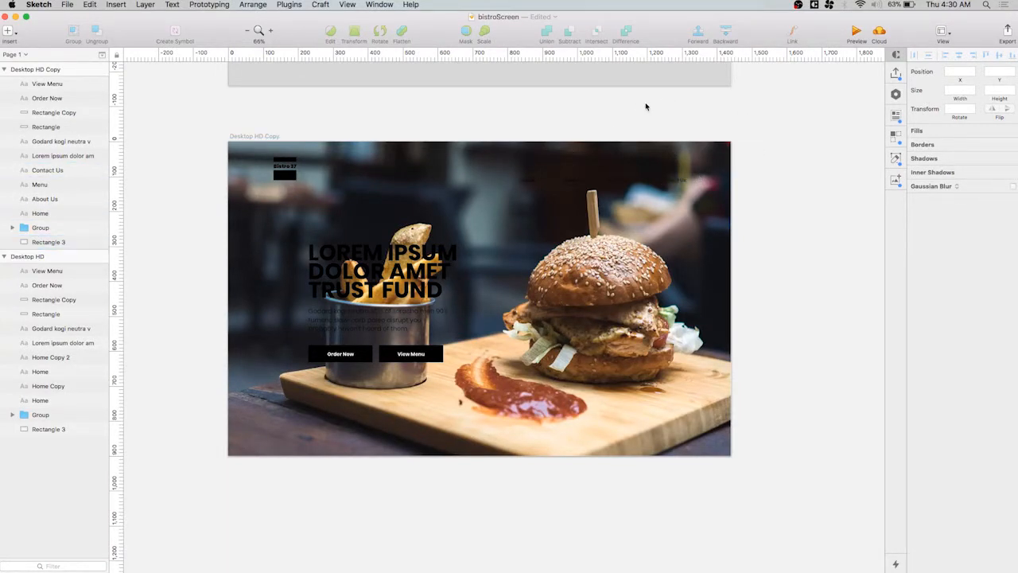
Lock the background photo rectangle on the duplicate artboard
click(708, 284)
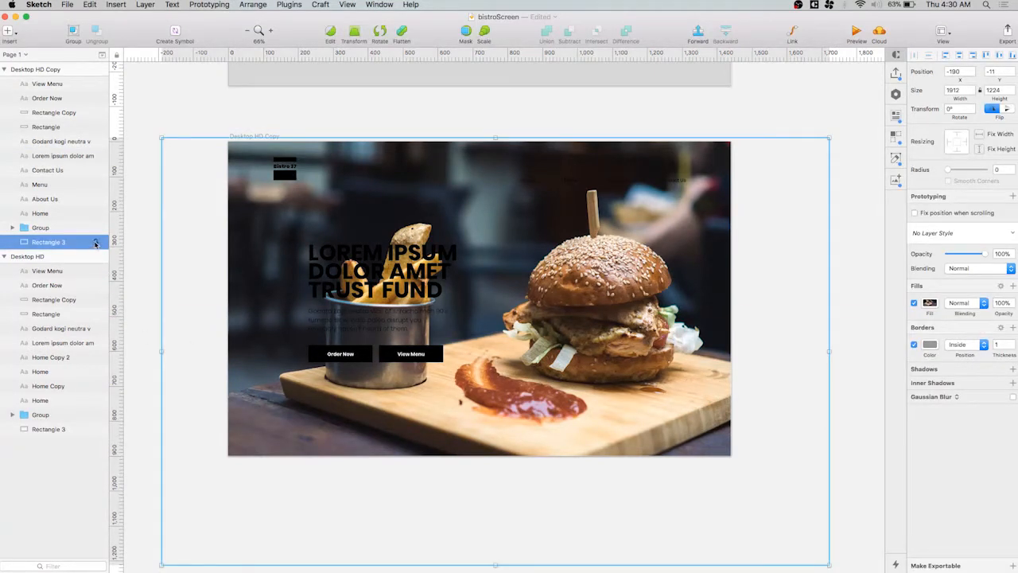
alt+click(95, 242)
click(756, 194)
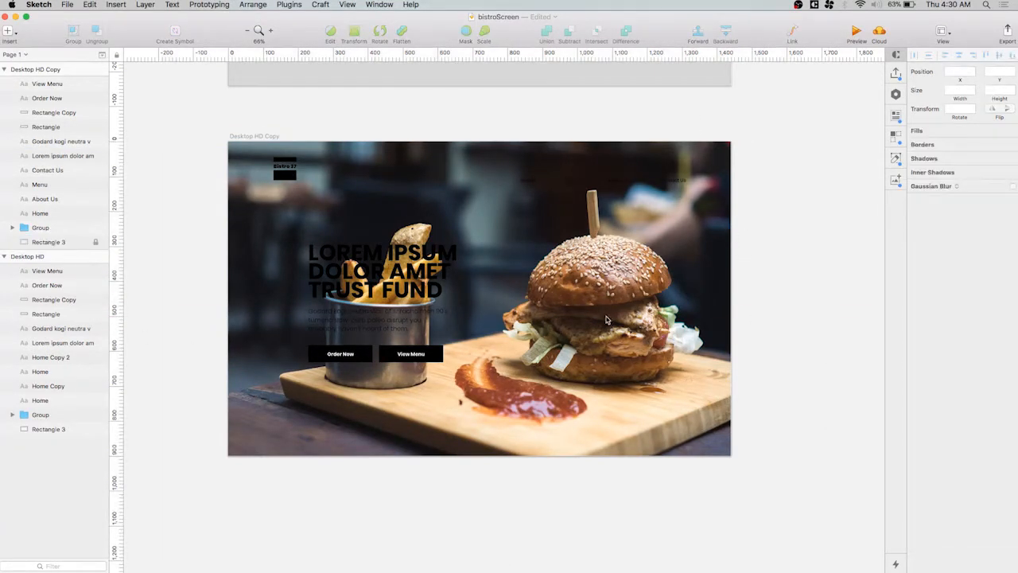
Set the text colour of the Home, Menu, About Us and Contact Us links to white (FFFFFF)
click(672, 182)
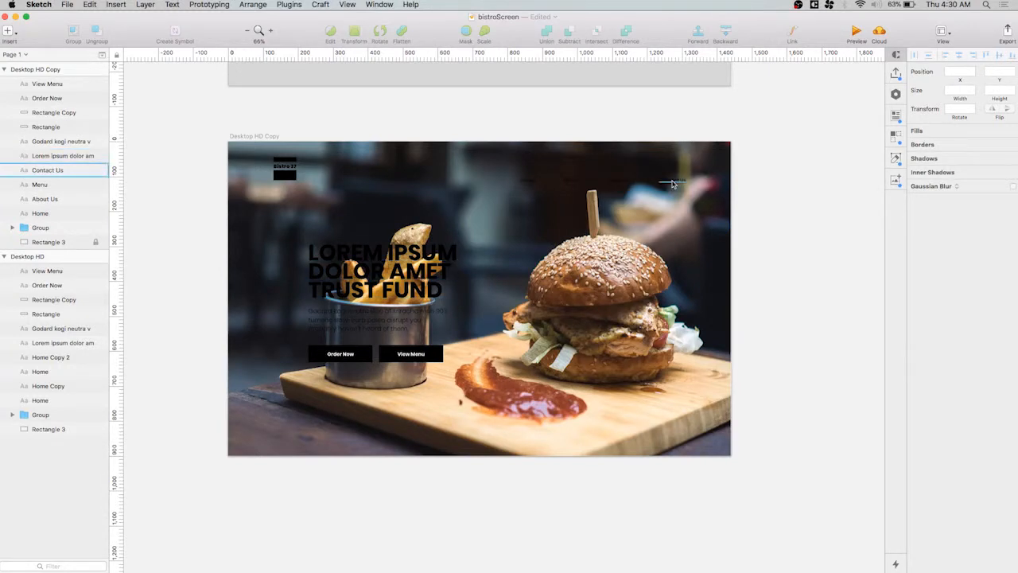
shift+click(629, 184)
shift+click(566, 181)
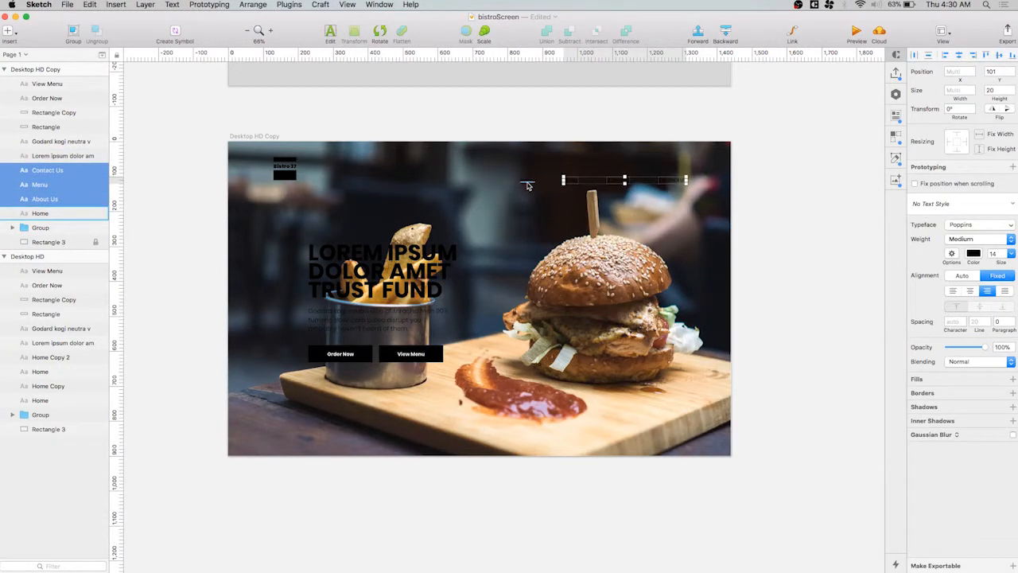
shift+click(528, 184)
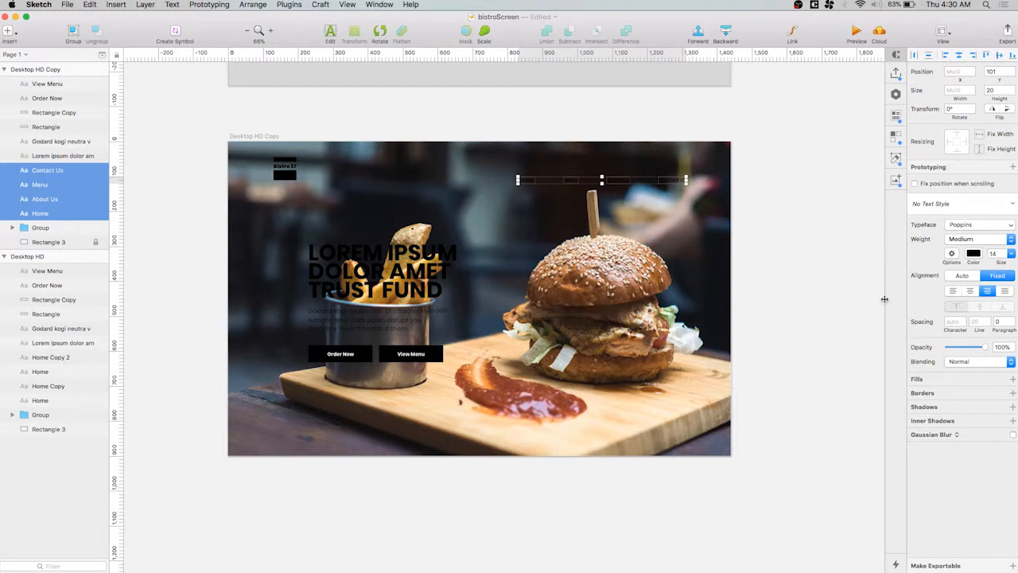
click(973, 253)
text(fff)
key(Return)
click(869, 355)
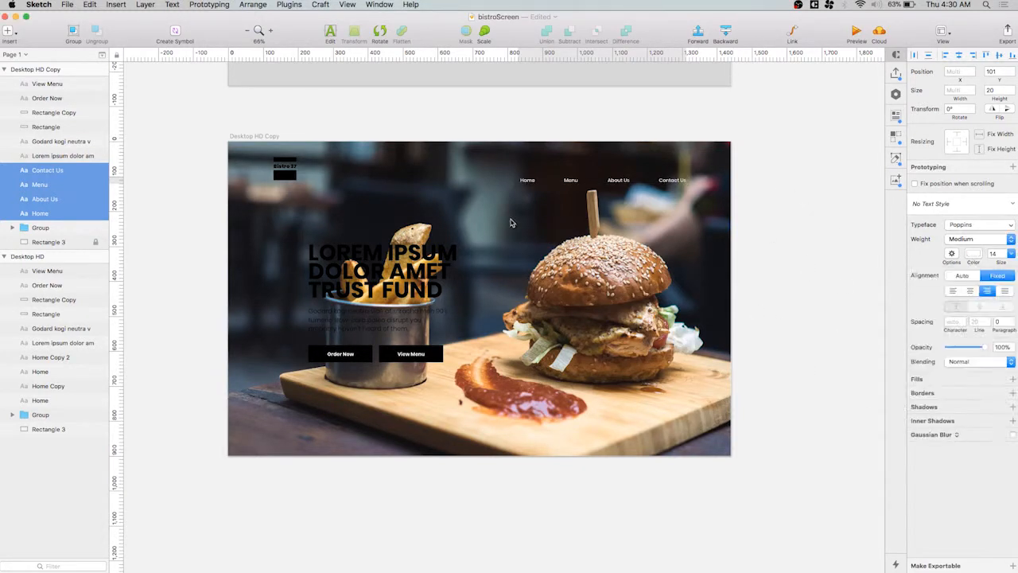
click(511, 222)
Expand the logo group and set its Bistro 37 text colour to white (FFFFFF)
click(292, 173)
click(12, 228)
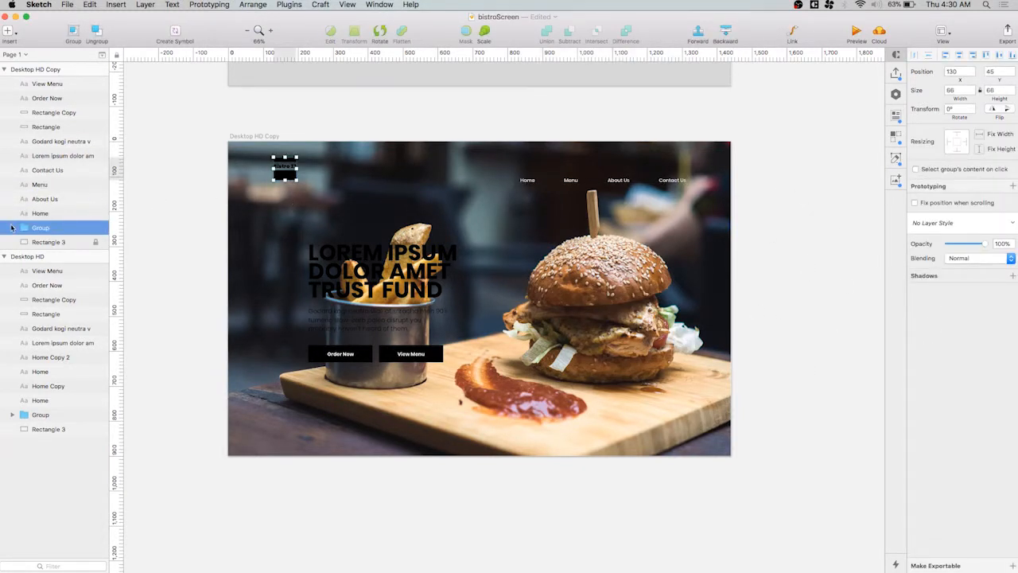
click(51, 242)
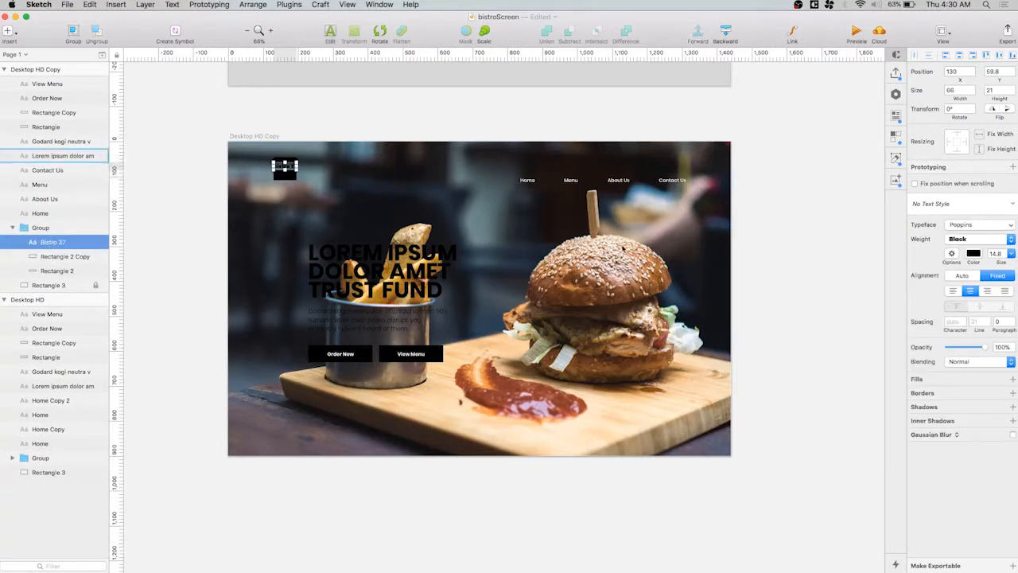
click(974, 253)
text(fff)
key(Return)
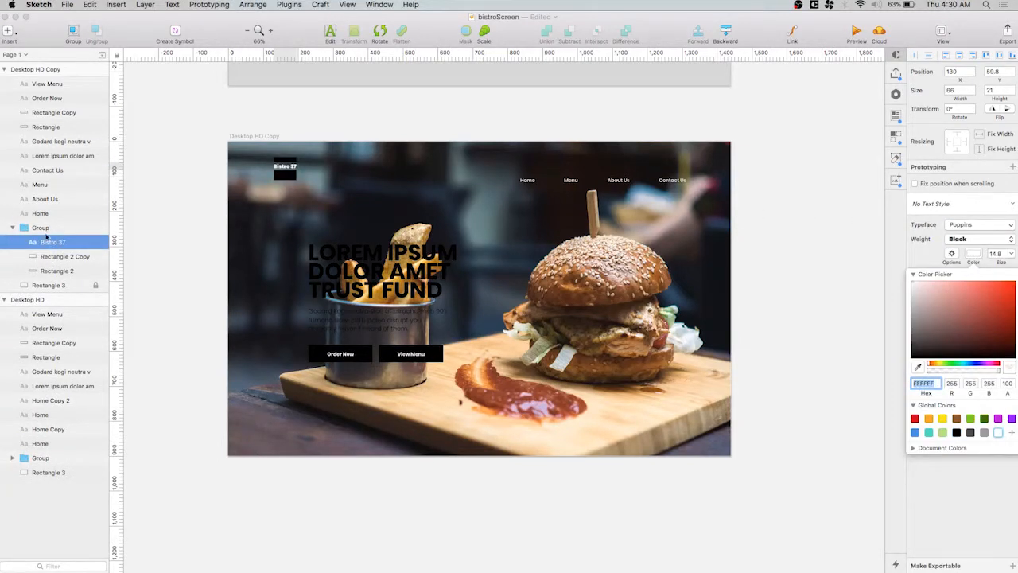
Set the fill of the logo group's two rectangles, Rectangle 2 and Rectangle 2 Copy, to white (FFFFFF)
shift+click(58, 271)
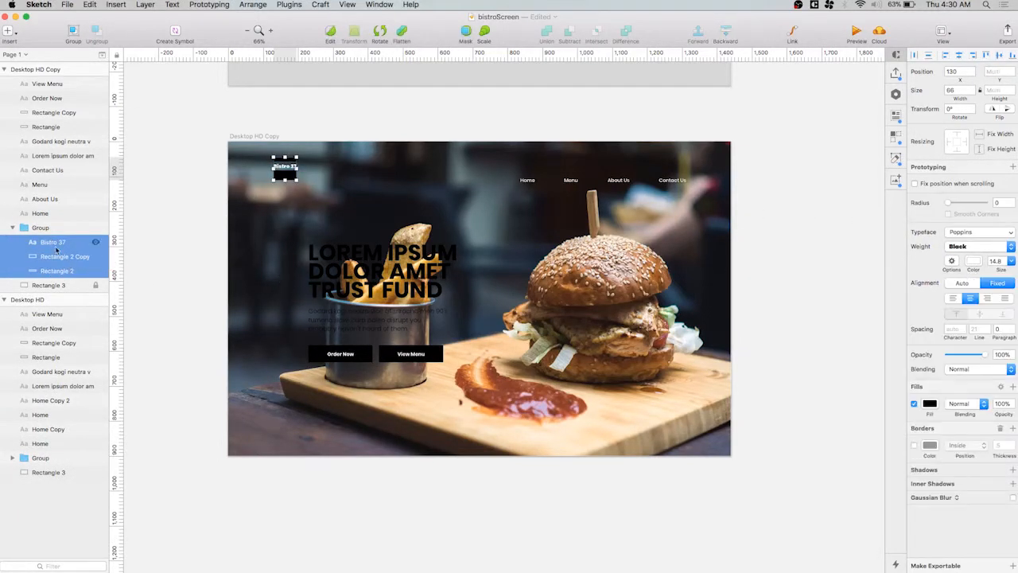
click(54, 240)
click(64, 257)
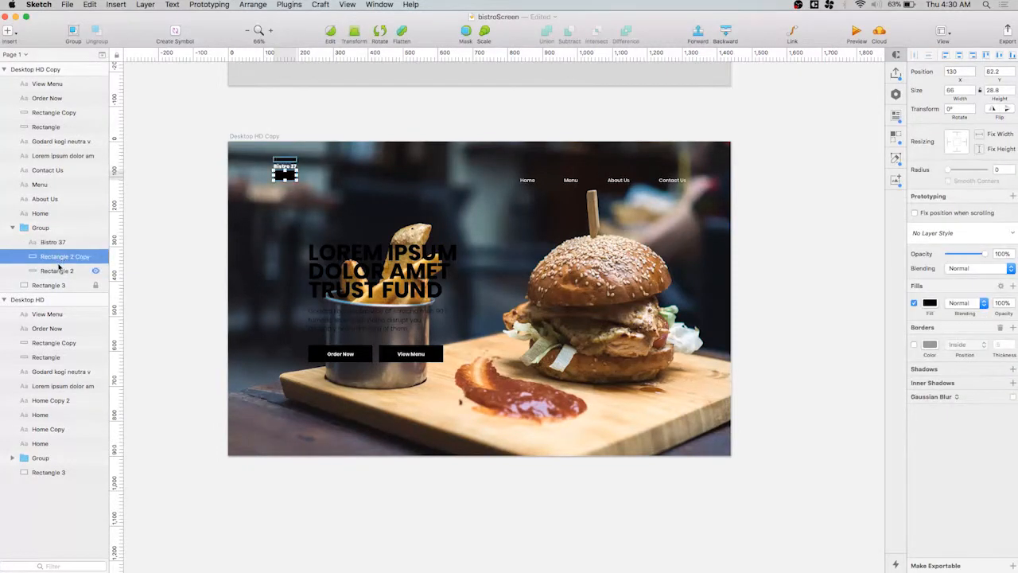
shift+click(70, 271)
click(929, 302)
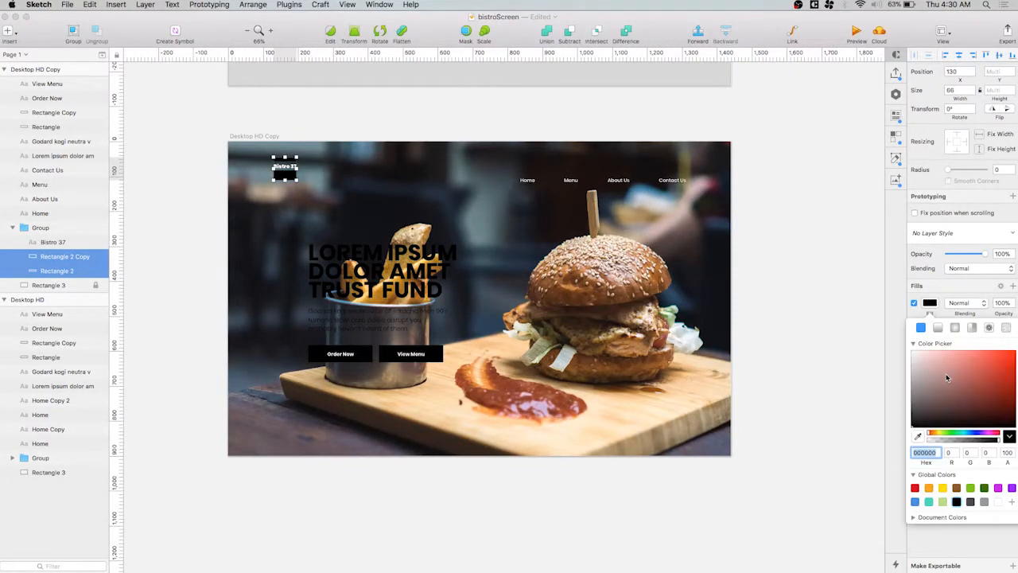
text(fff)
key(Return)
click(770, 216)
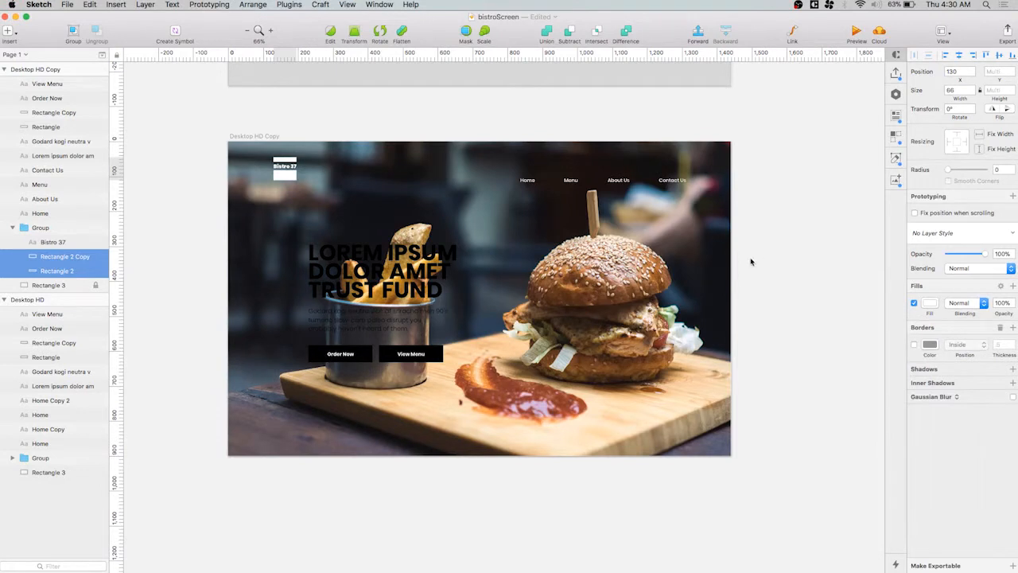
click(801, 269)
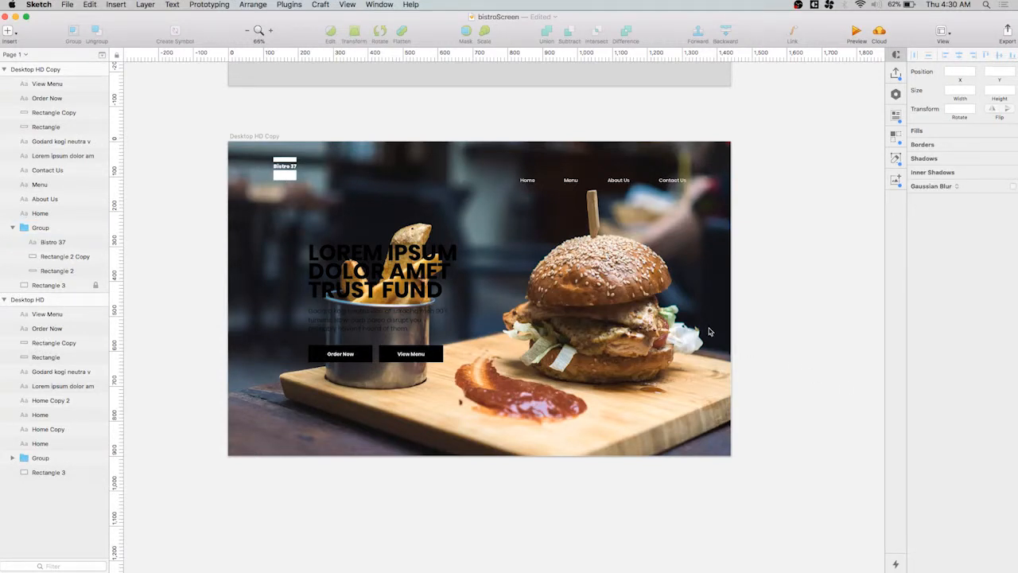
Try white as the text colour of the LOREM IPSUM DOLOR AMET TRUST FUND headline and inspect its legibility over the photo
click(406, 270)
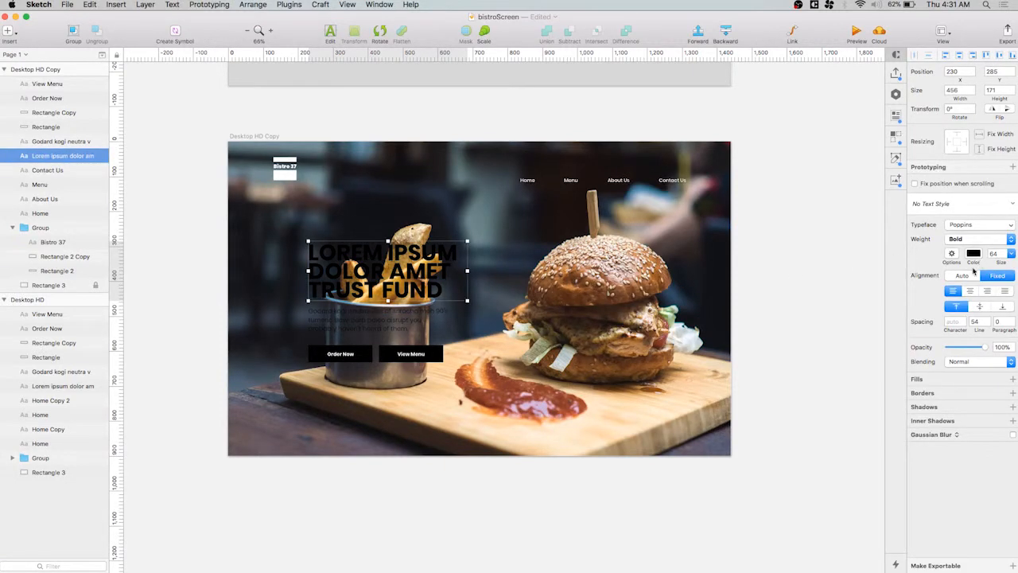
click(974, 254)
drag(963, 342, 552, 129)
click(609, 272)
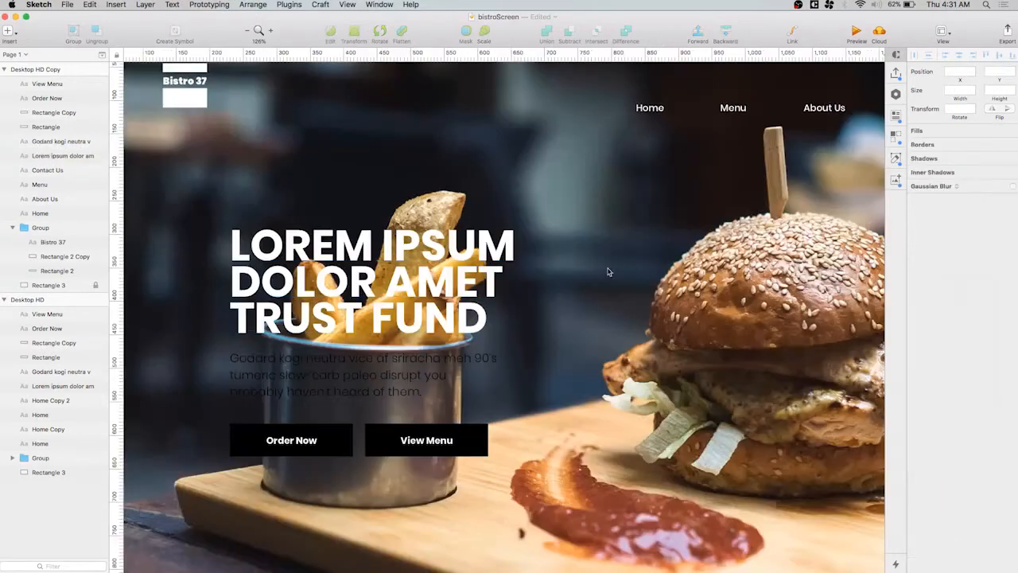
scroll(454, 282, down, 5)
scroll(455, 281, up, 7)
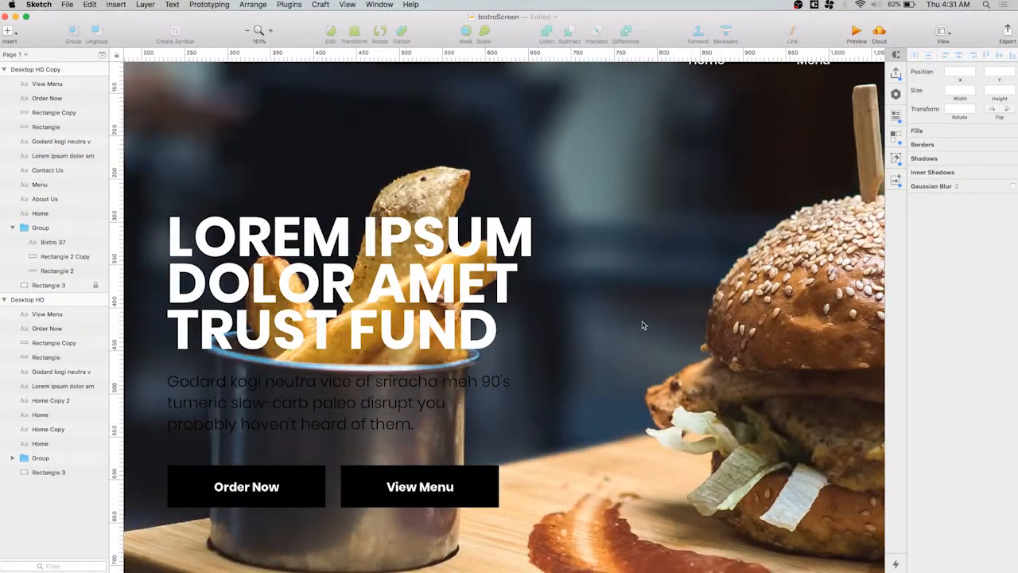
scroll(634, 339, down, 3)
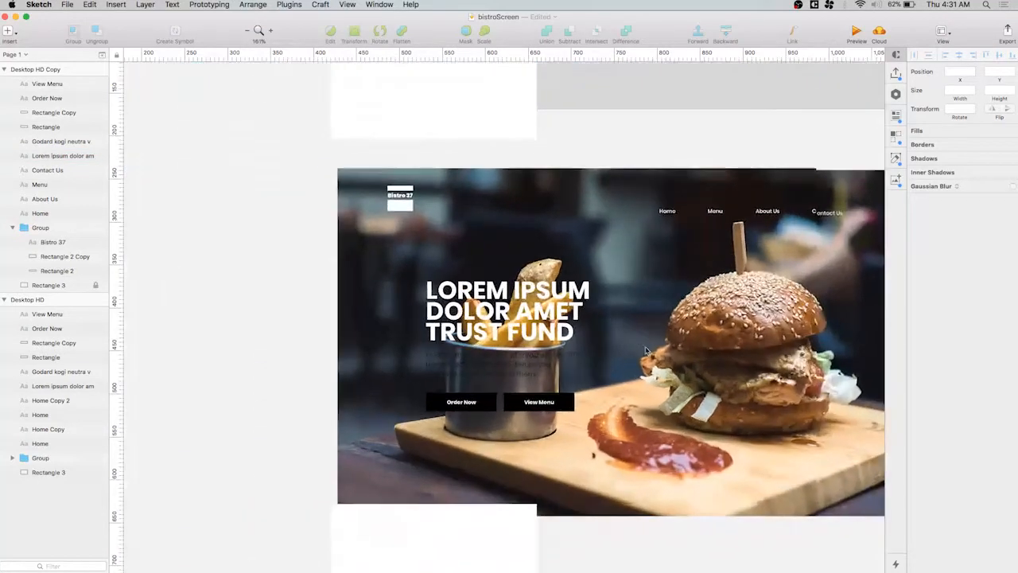
scroll(646, 350, down, 4)
Try white as the text colour of the paragraph below the headline
click(458, 360)
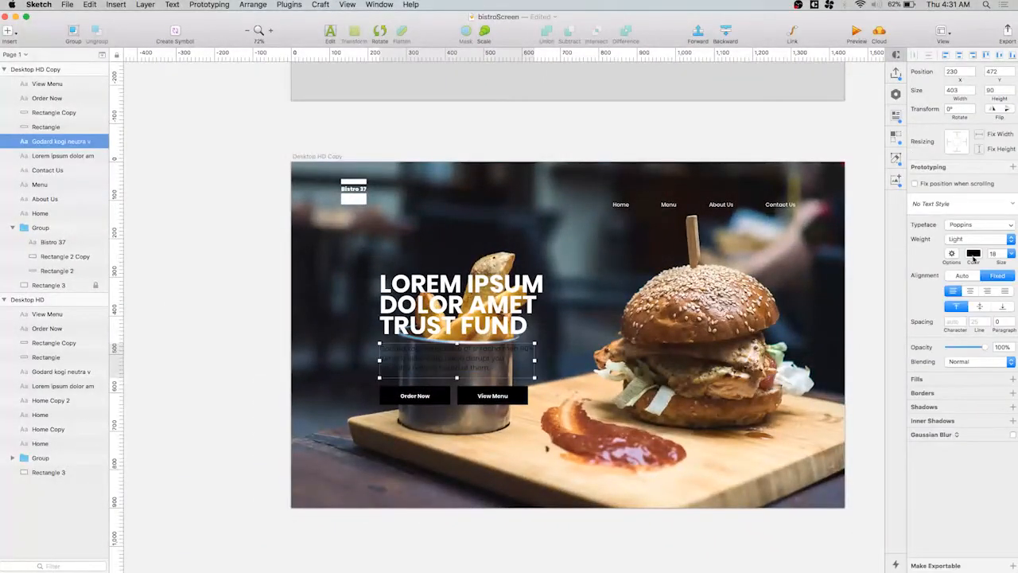
click(973, 255)
drag(968, 357, 673, 174)
click(688, 379)
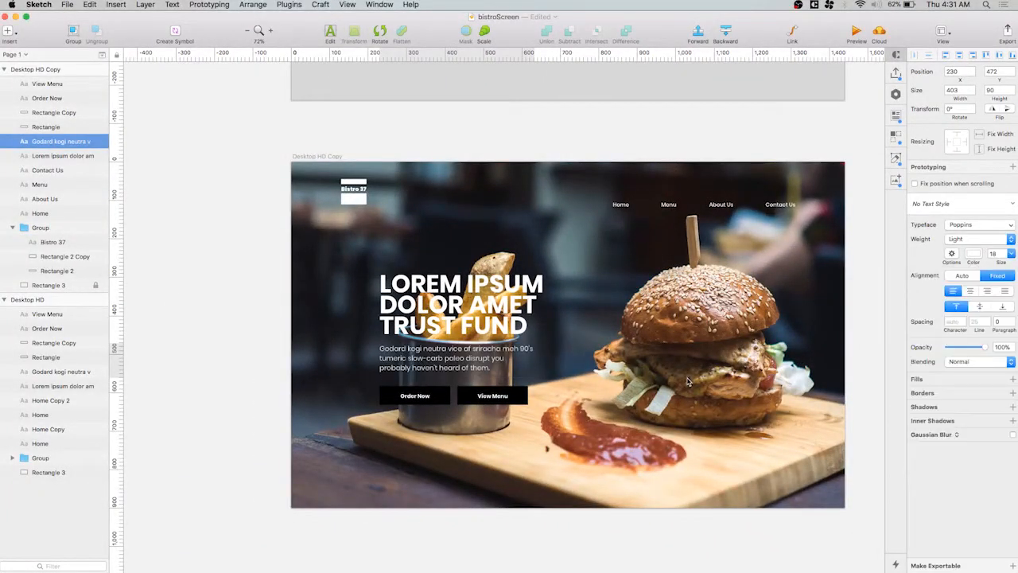
click(667, 446)
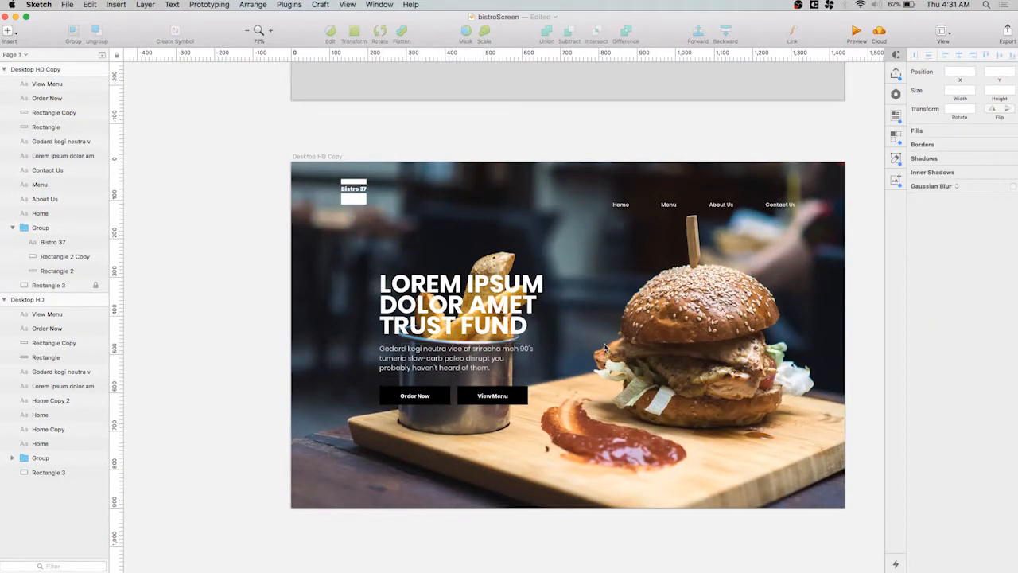
Undo the white text colour on both the paragraph and the headline
key(super+z)
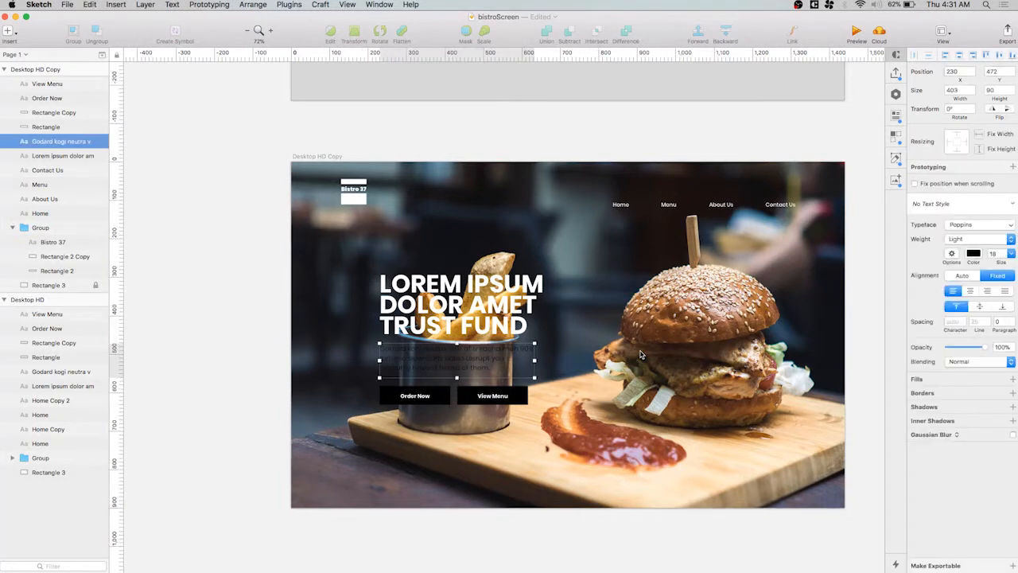
key(super+z)
click(659, 339)
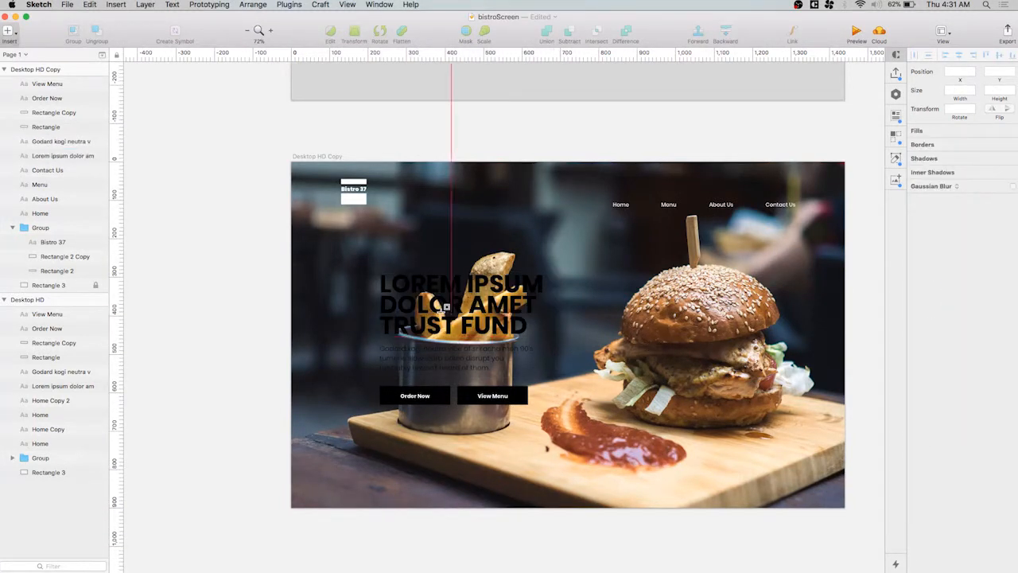
Draw a rectangle about 441 × 68 px over the headline's first line and bring the headline text in front of it
drag(377, 269, 547, 293)
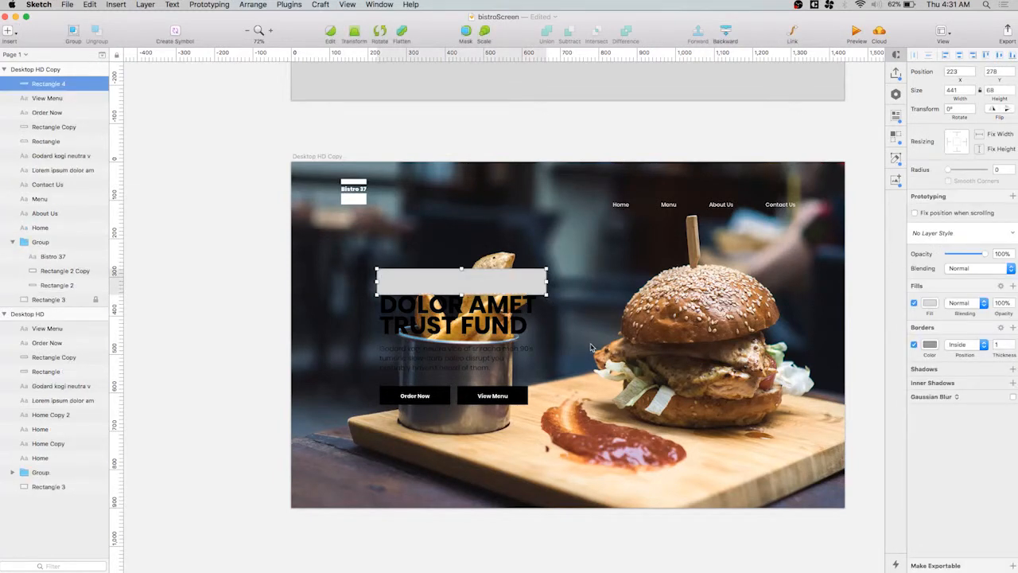
click(491, 315)
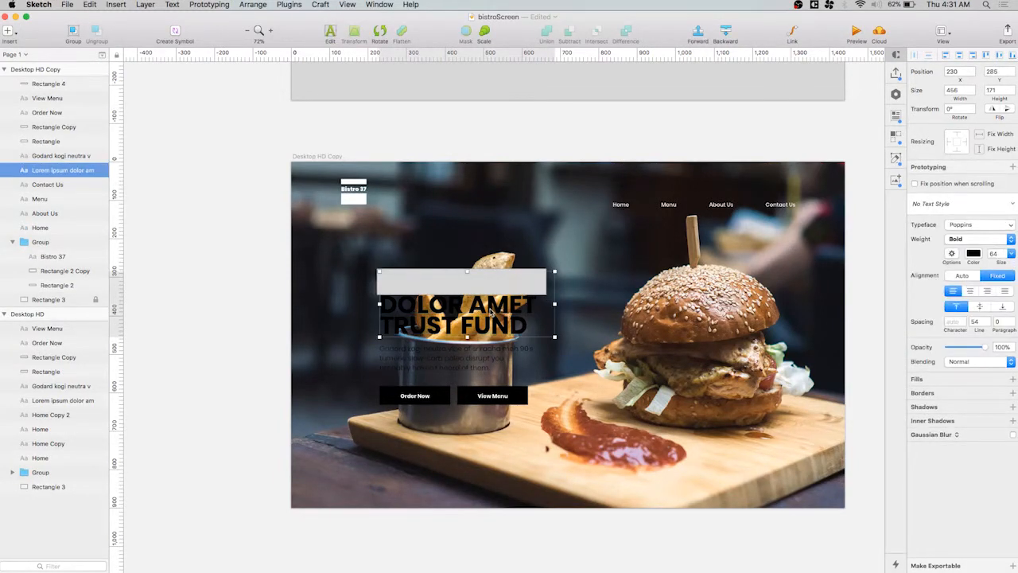
key(ctrl+alt+super+Up)
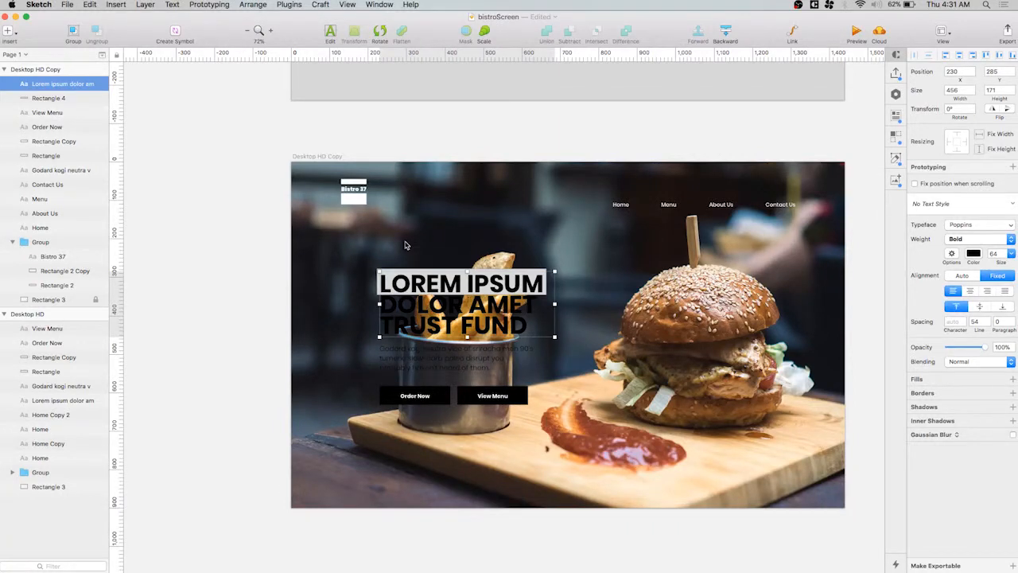
click(627, 293)
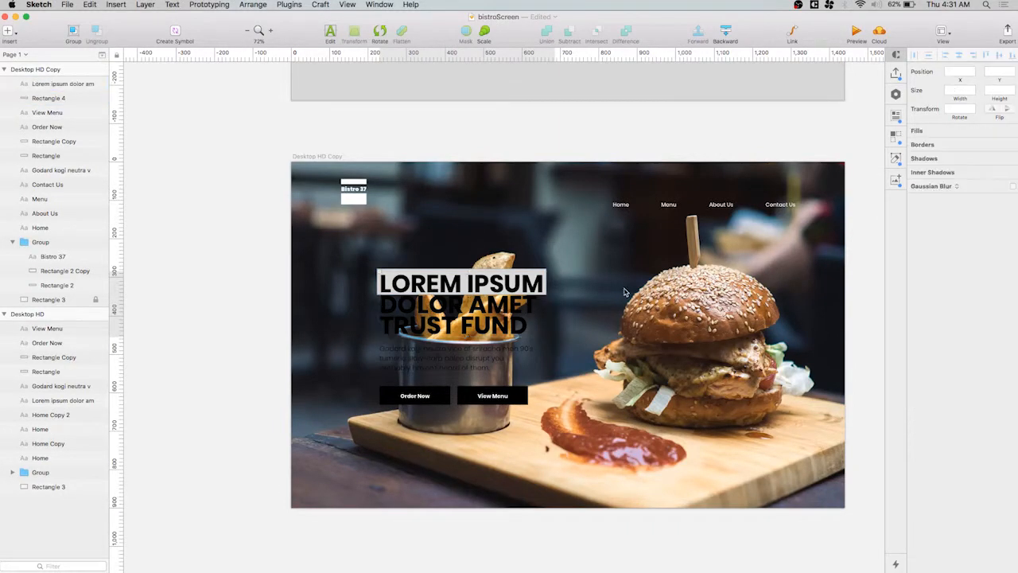
Remove the border of the rectangle behind the headline's first line and set its fill to white
click(379, 277)
click(915, 345)
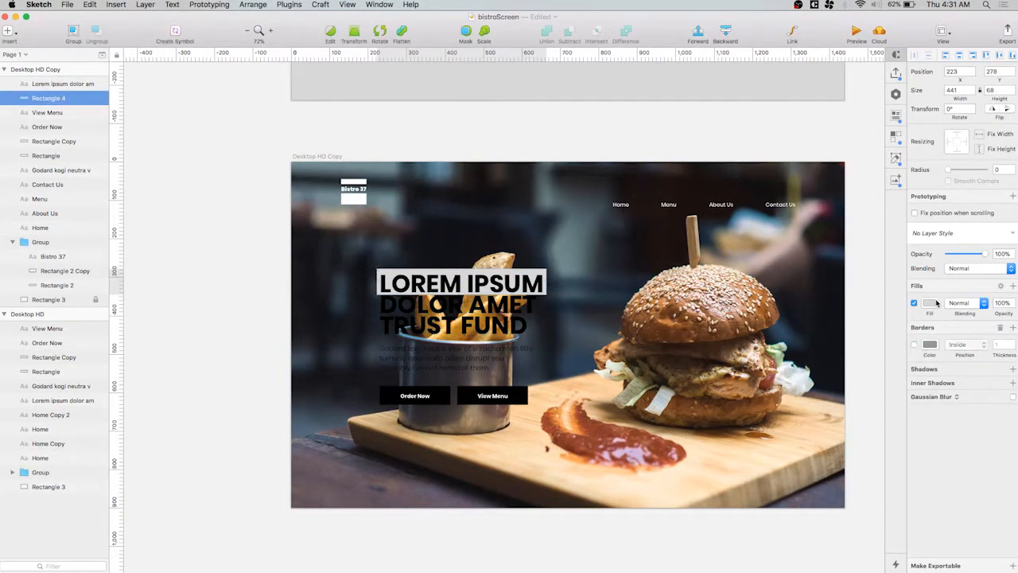
click(930, 304)
drag(927, 376, 808, 246)
click(634, 462)
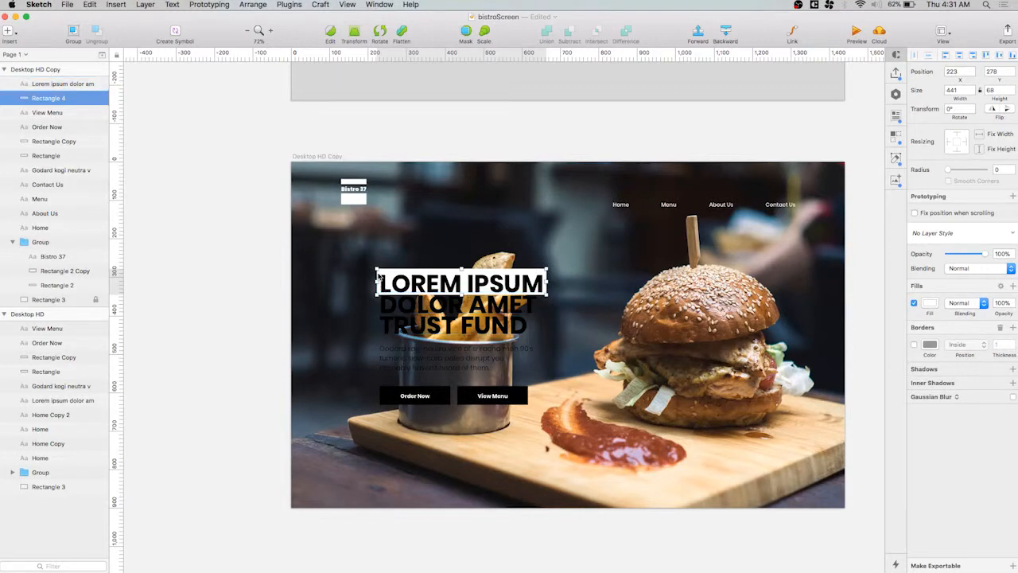
Try placing a copy of the white rectangle behind the headline's second line, then undo the copy
drag(379, 277, 378, 331)
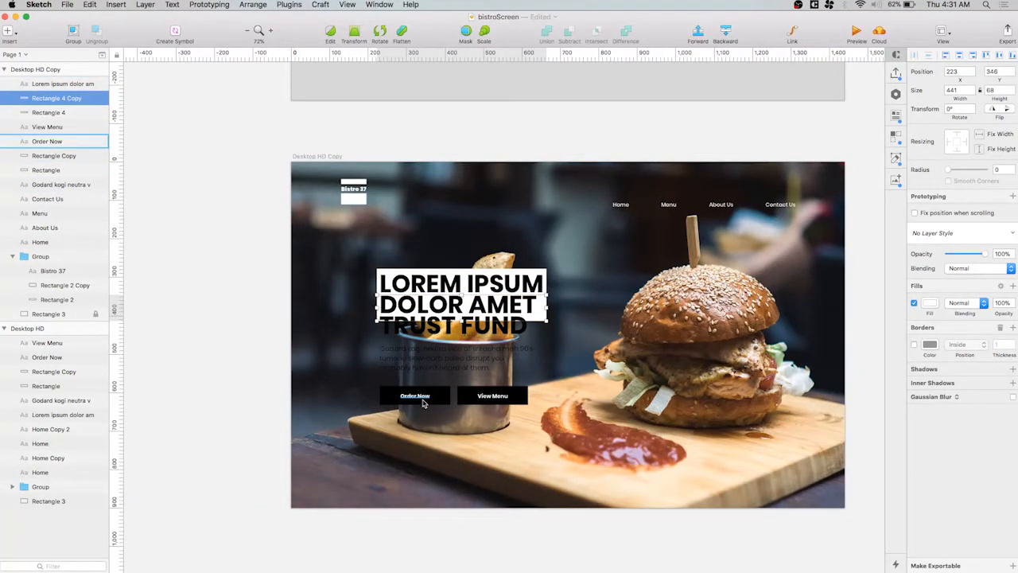
key(super+z)
key(super+z)
key(super+shift+z)
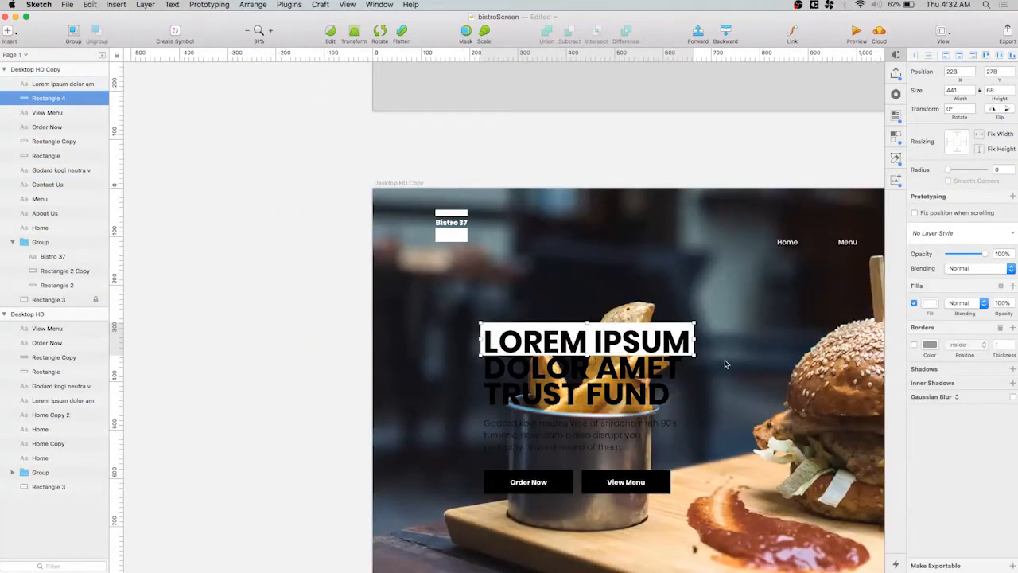
Trim the white rectangle on all four sides to about 426 × 49 px so it fits tightly around LOREM IPSUM
scroll(726, 364, up, 6)
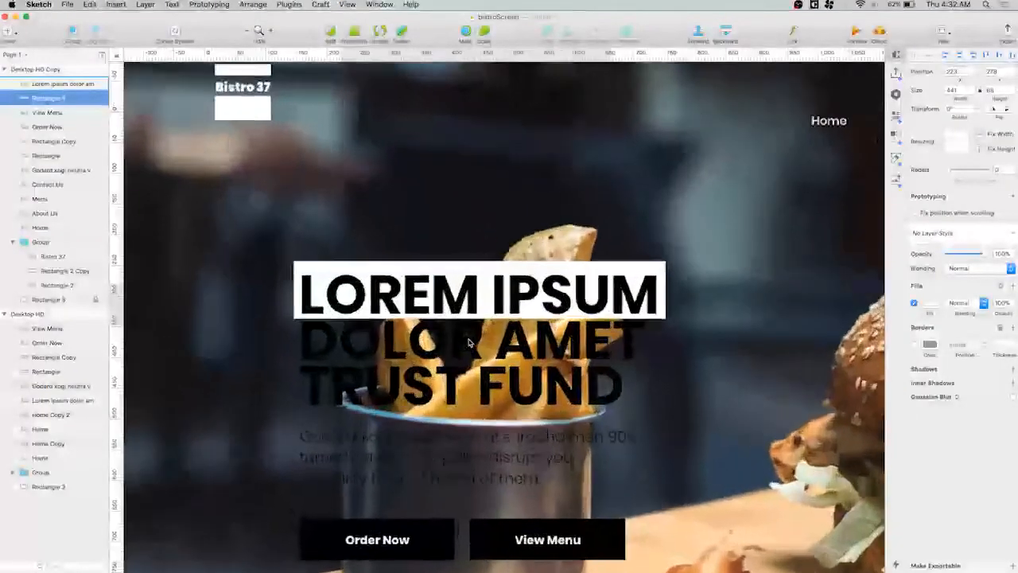
scroll(469, 344, up, 2)
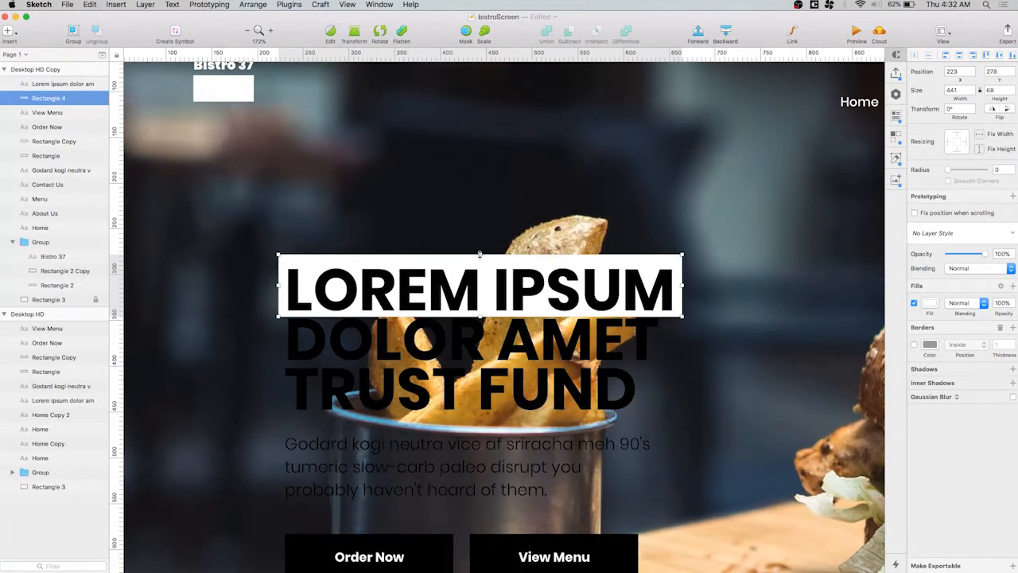
drag(480, 254, 480, 266)
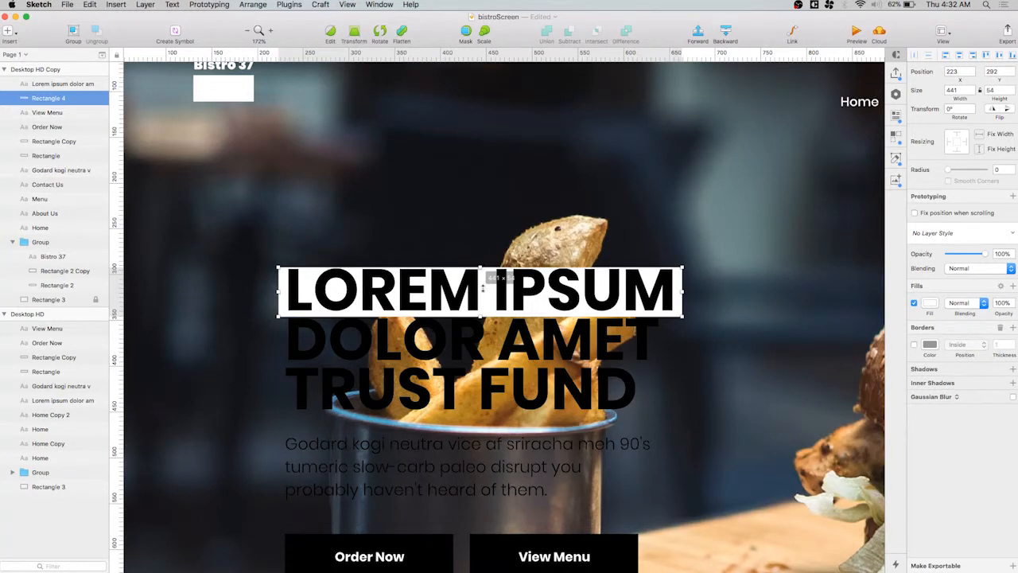
drag(481, 317, 481, 311)
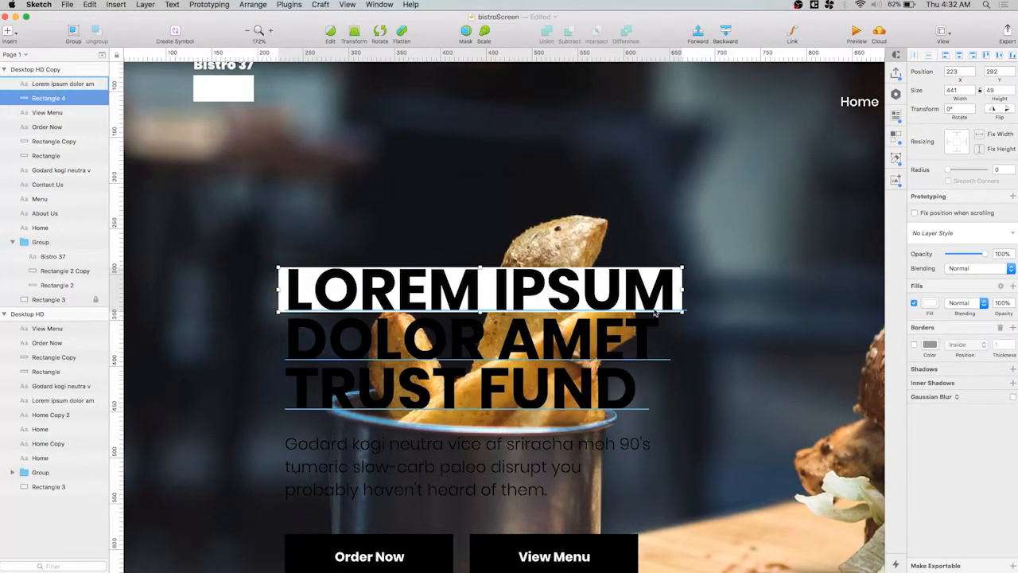
drag(682, 289, 676, 289)
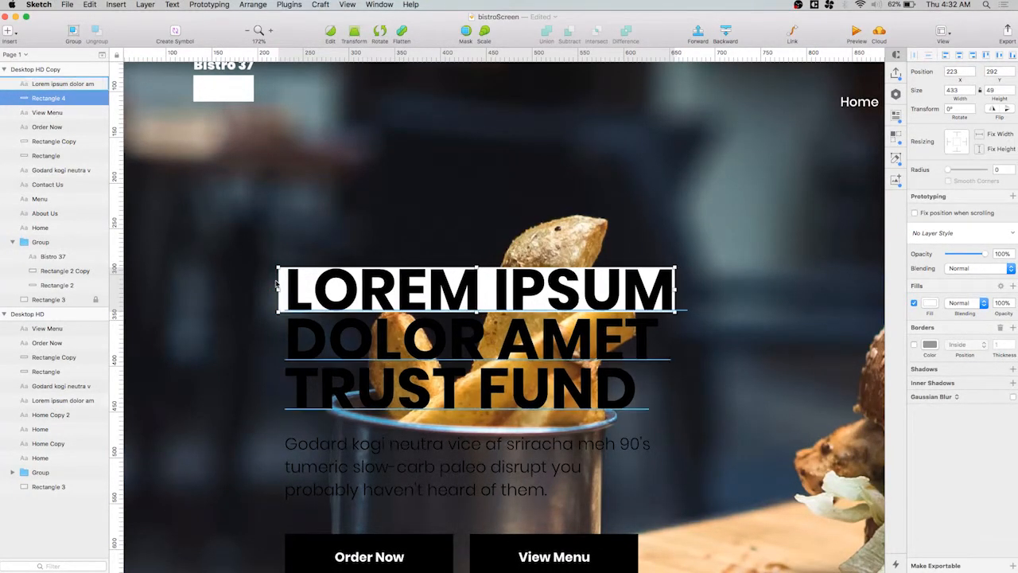
drag(277, 290, 285, 289)
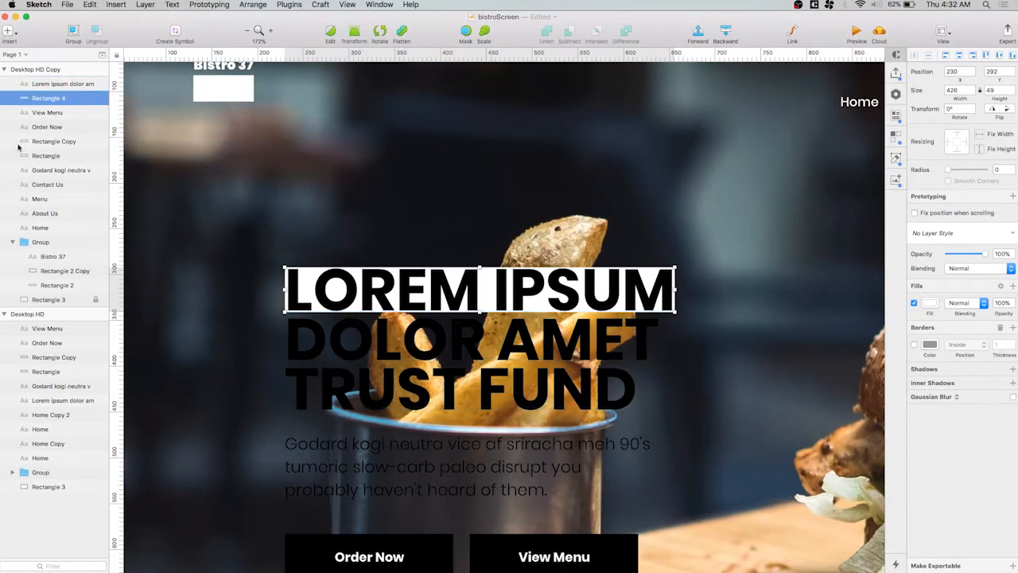
Duplicate the white rectangle and move the copy down behind DOLOR AMET, to Y 346
key(super+d)
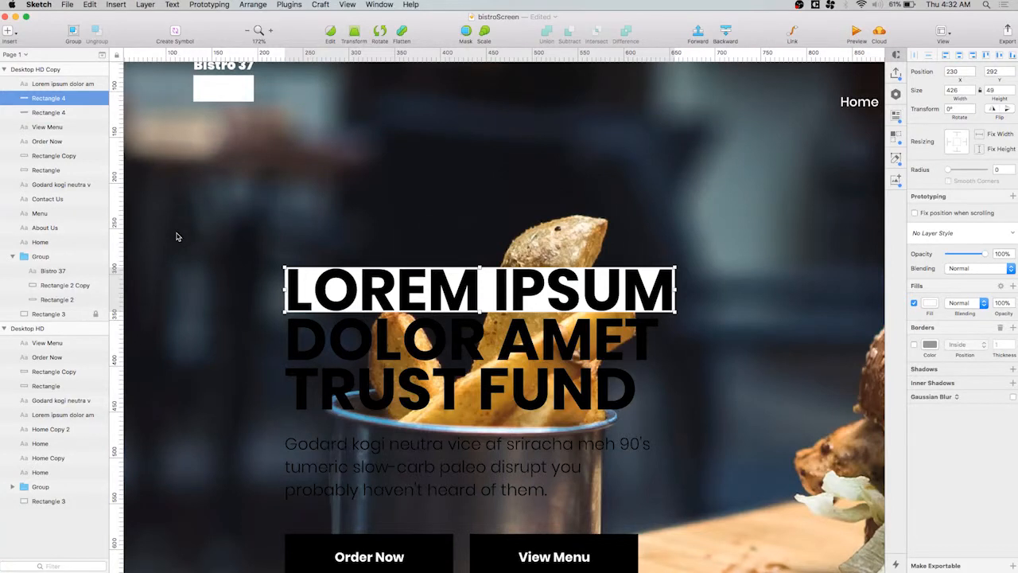
key(shift+Down)
key(shift+Down)
key(shift+Down)
key(shift+Down)
key(shift+Down)
key(shift+Down)
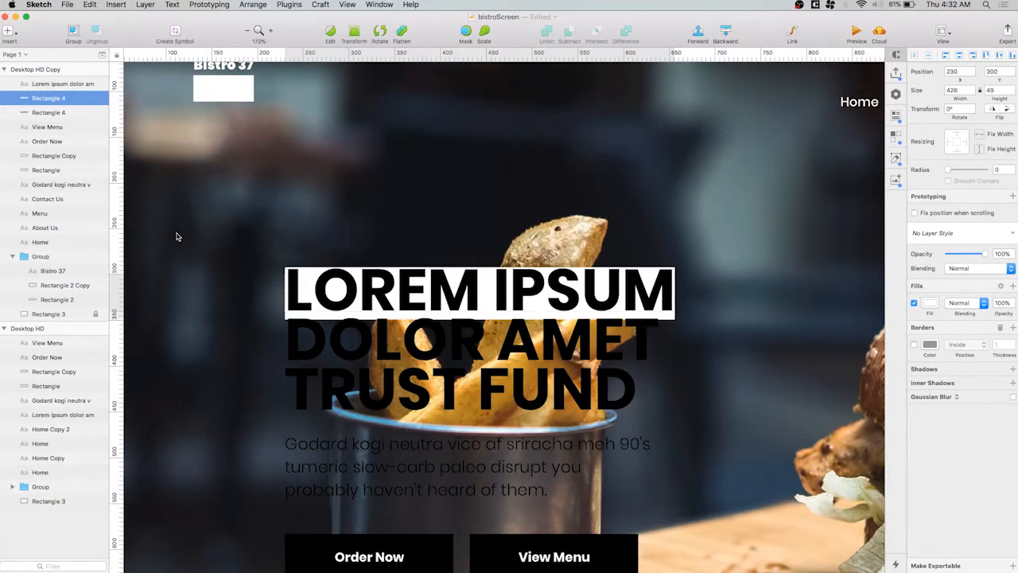
key(Down)
key(Down)
key(Down)
key(Down)
key(Up)
key(Up)
key(Up)
key(Up)
key(Up)
key(Up)
key(Up)
key(Up)
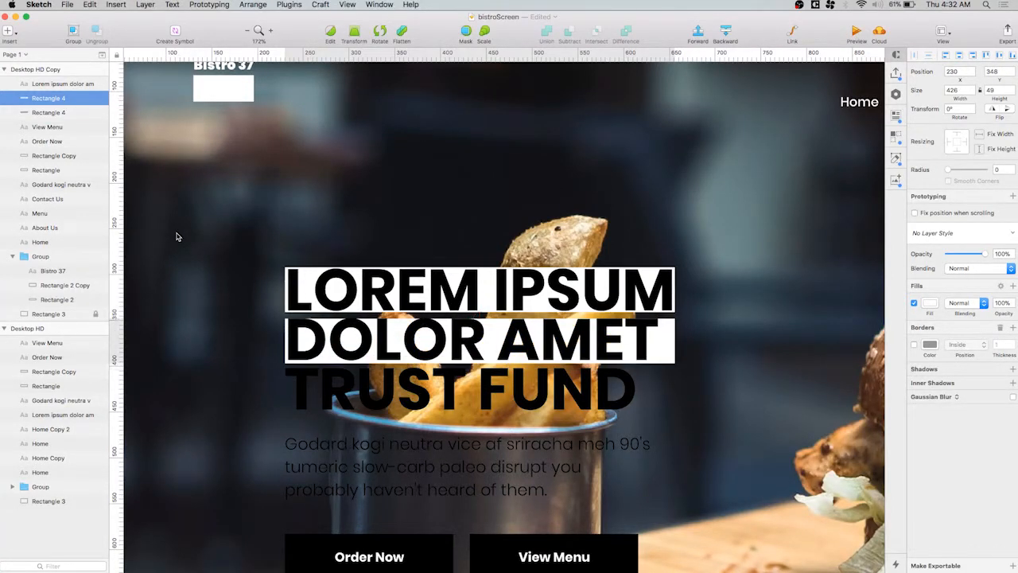
key(Up)
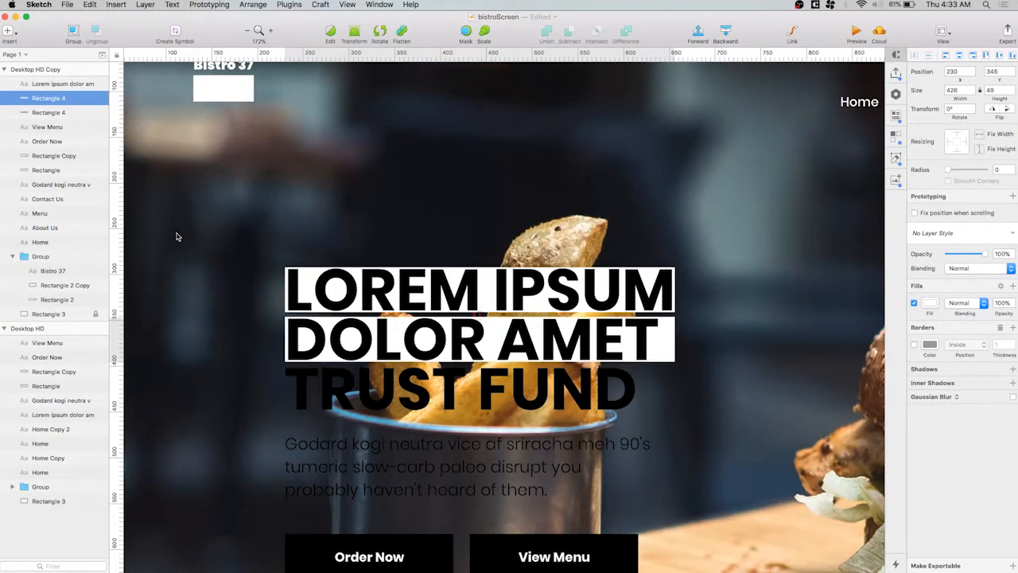
key(Escape)
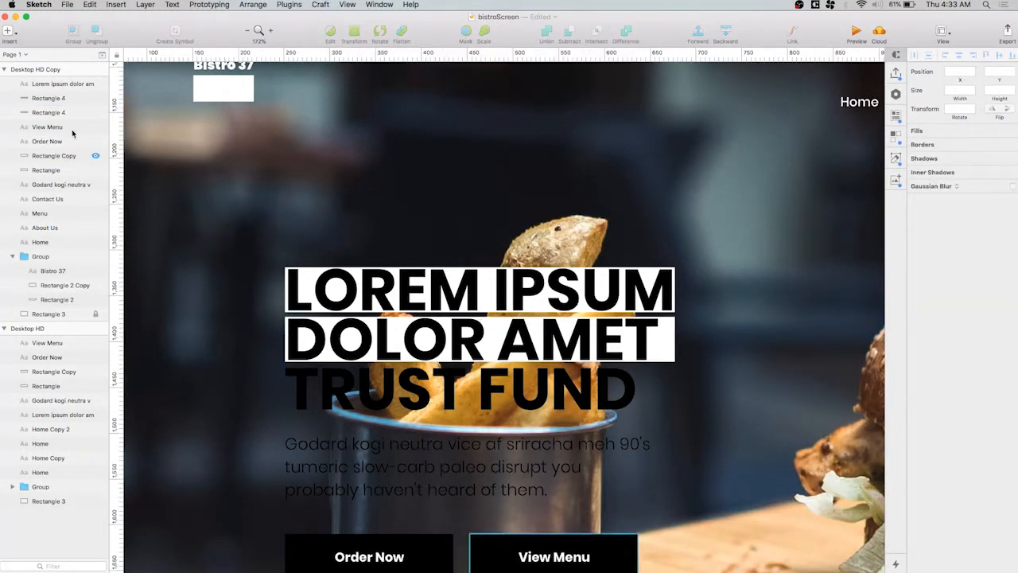
Duplicate the white rectangle behind DOLOR AMET and move the copy down behind TRUST FUND, to Y 401
click(95, 97)
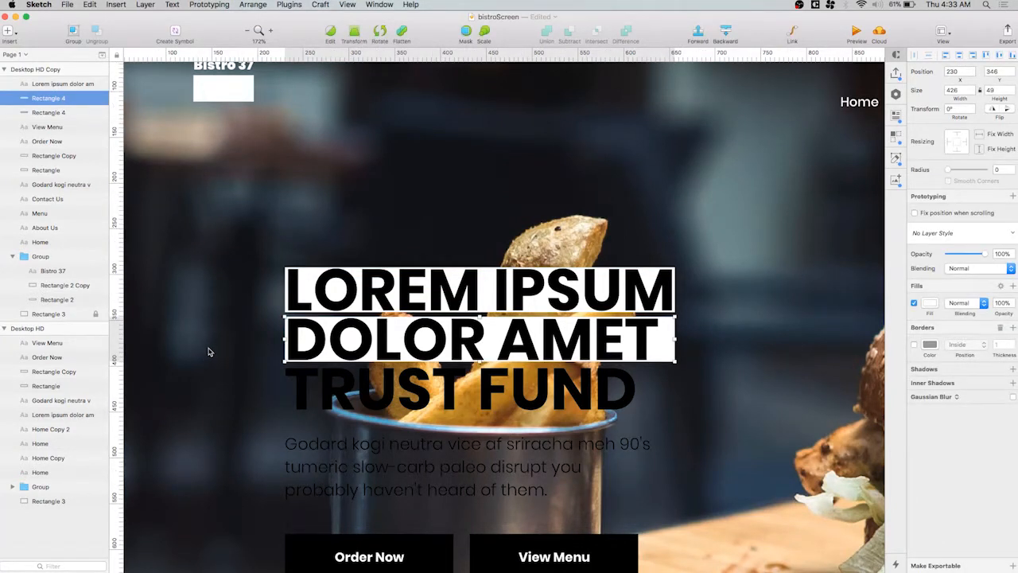
key(super+d)
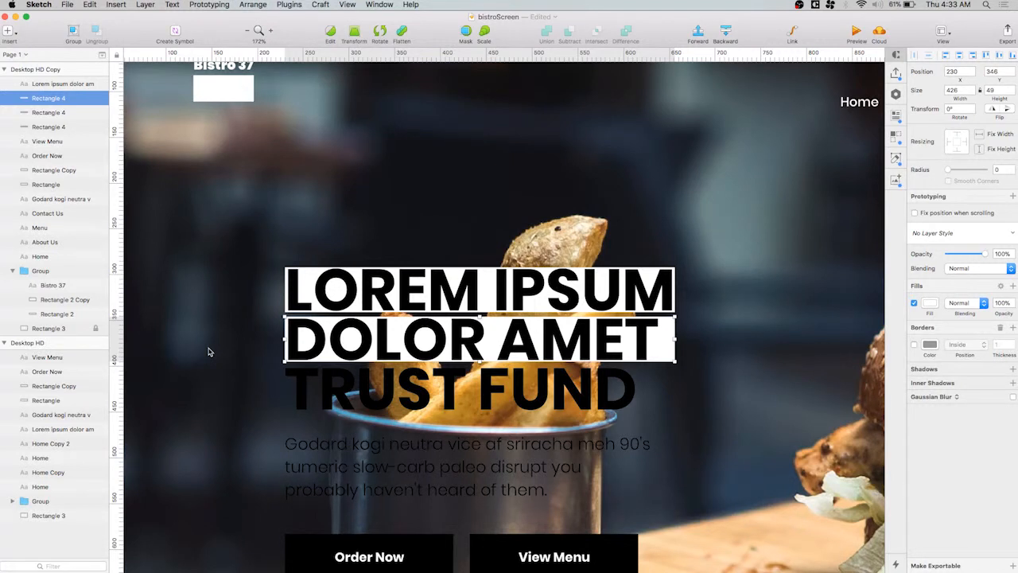
key(Down)
key(Down)
key(Down)
key(Down)
key(Down)
key(Down)
key(Down)
key(Down)
key(Down)
key(Down)
key(Down)
key(Down)
key(Down)
key(Down)
key(Down)
key(Down)
key(Down)
key(Down)
key(Down)
key(Down)
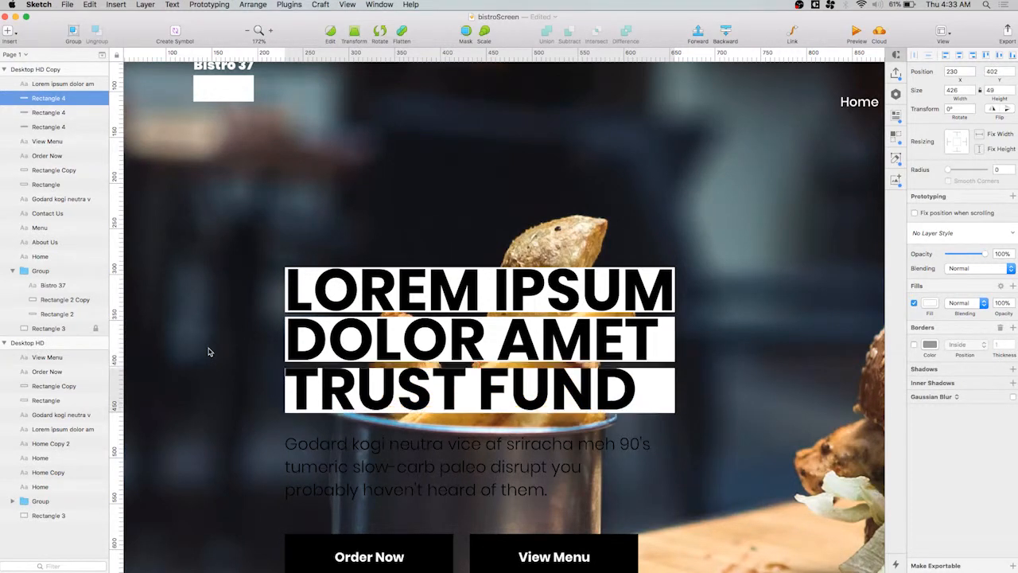
key(Up)
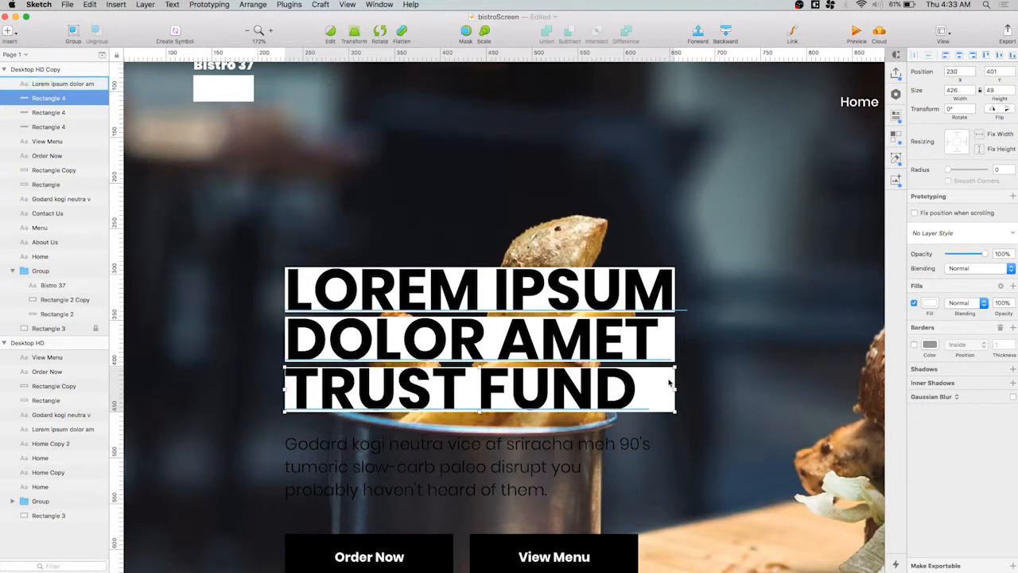
Narrow the white rectangle behind TRUST FUND to about 383 px wide and trim the one behind DOLOR AMET to fit its text
drag(676, 388, 634, 389)
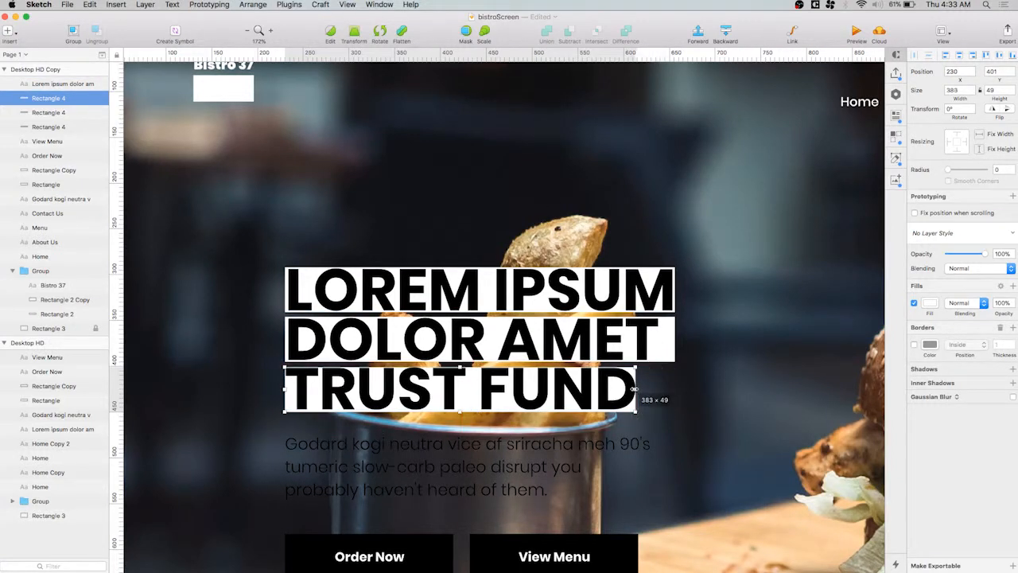
click(676, 338)
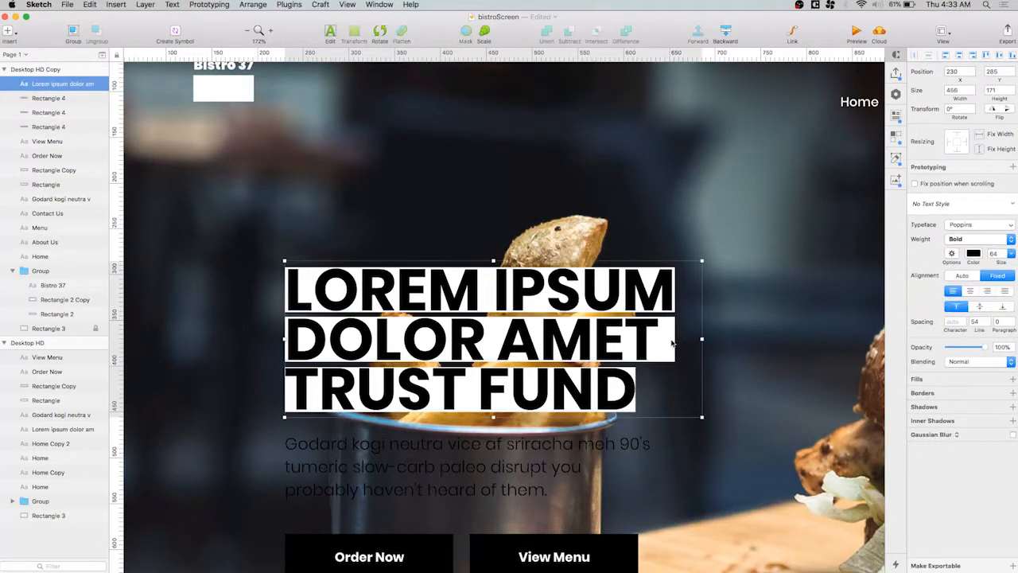
click(48, 112)
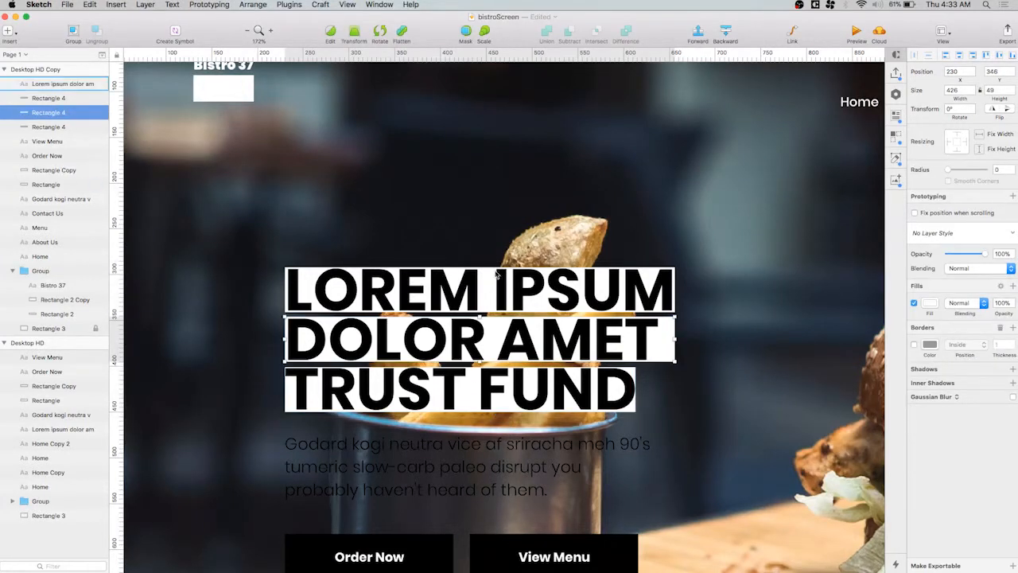
drag(676, 339, 660, 341)
click(734, 374)
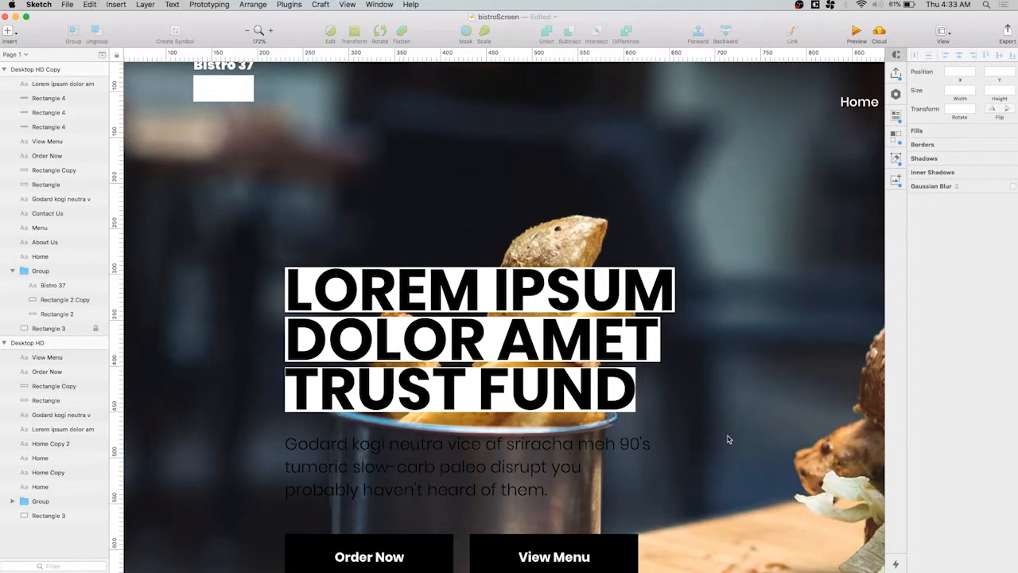
Change the text colour of the Godard kogi paragraph below the headline to white
scroll(729, 439, down, 5)
drag(752, 430, 525, 318)
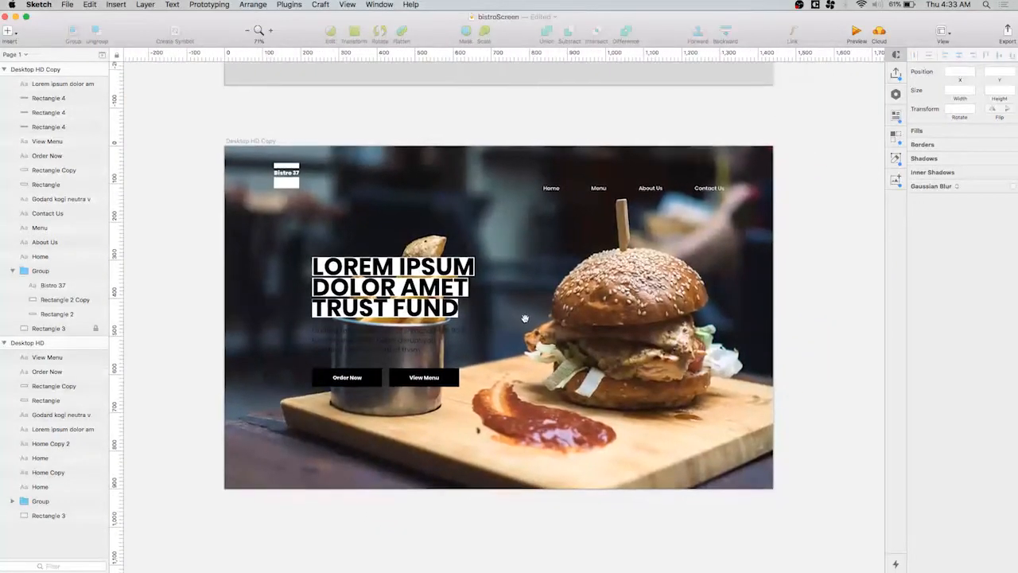
click(358, 342)
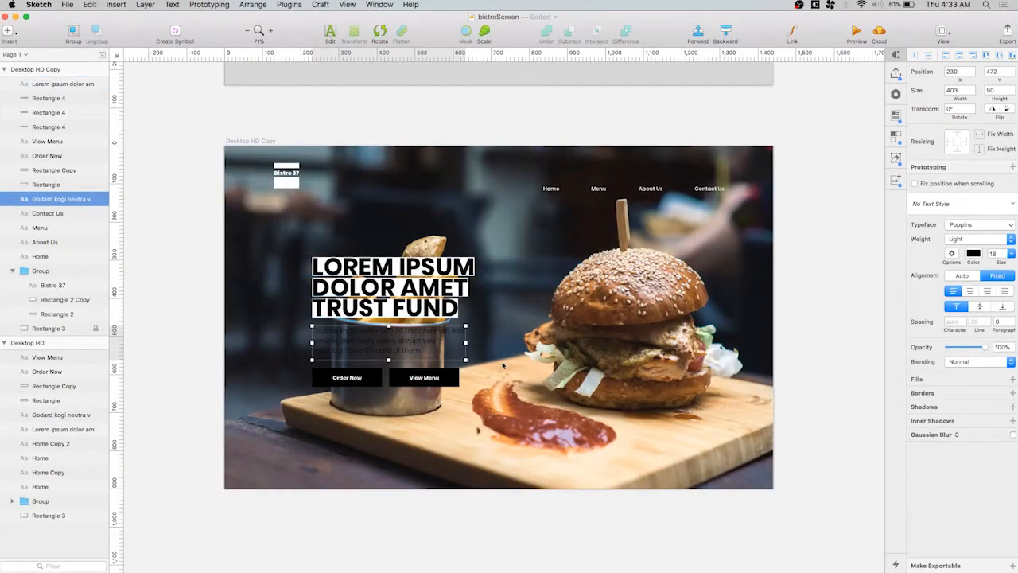
click(973, 254)
drag(964, 329, 907, 277)
click(681, 350)
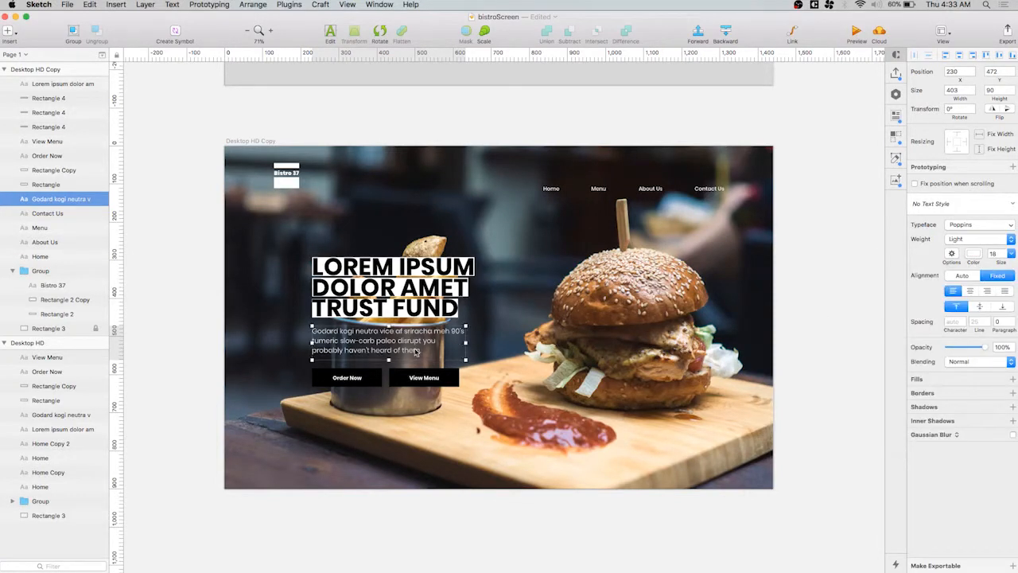
Try the Bold weight on the paragraph below the headline and settle on Regular
click(1014, 240)
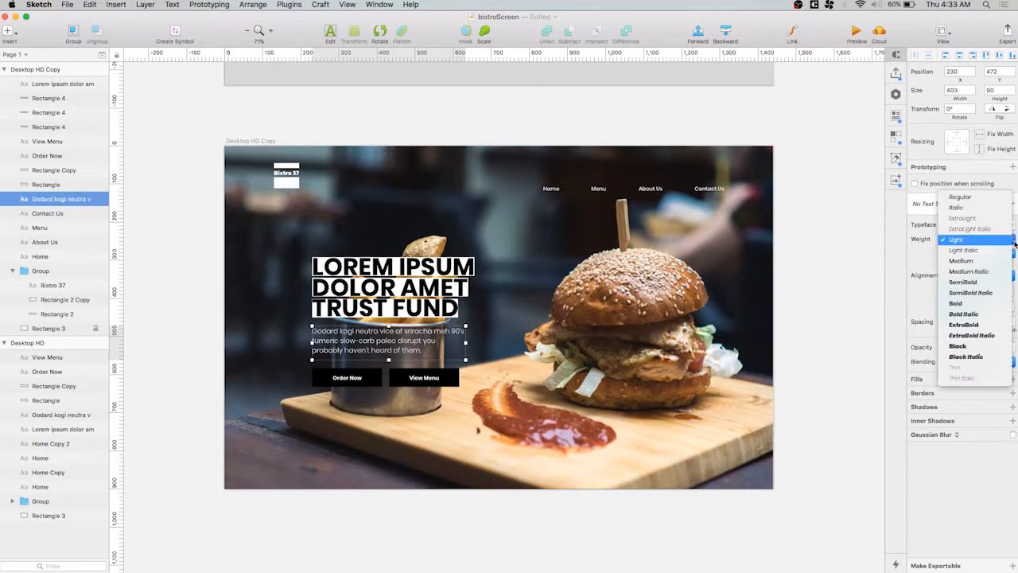
click(980, 304)
click(1012, 240)
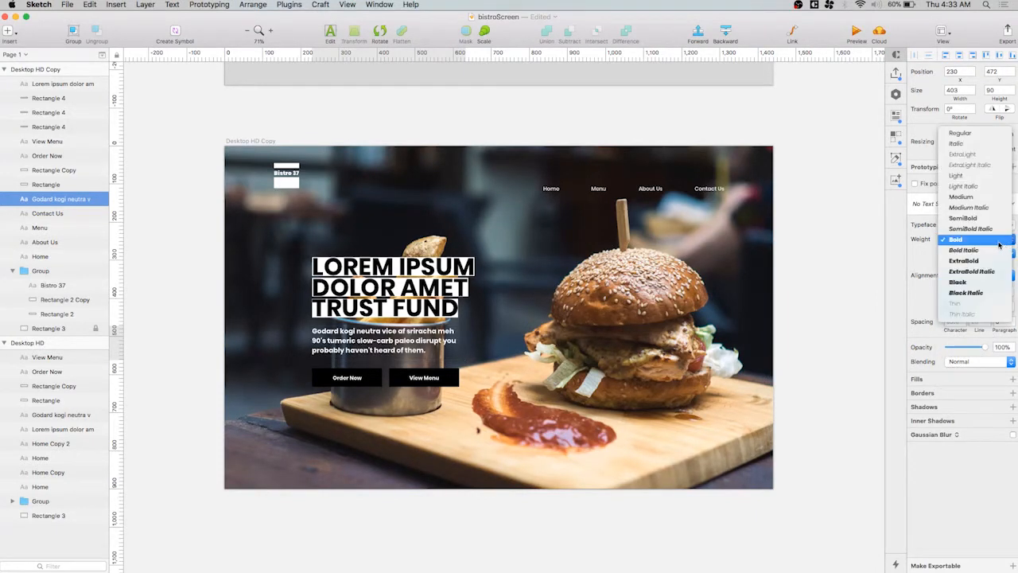
click(966, 143)
Hide the interface and examine the whole home page design at 100% zoom
scroll(586, 367, up, 3)
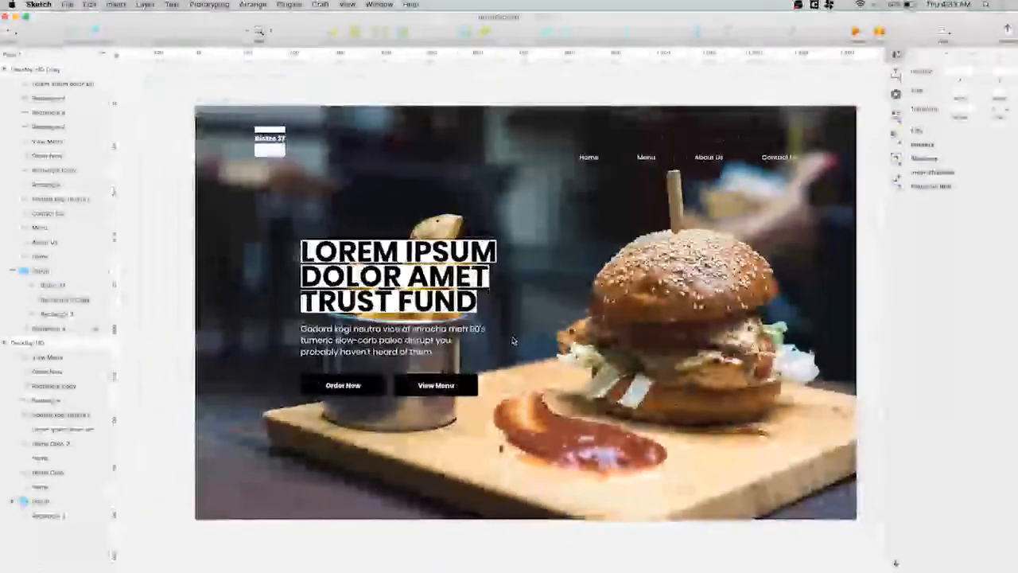
scroll(513, 341, up, 2)
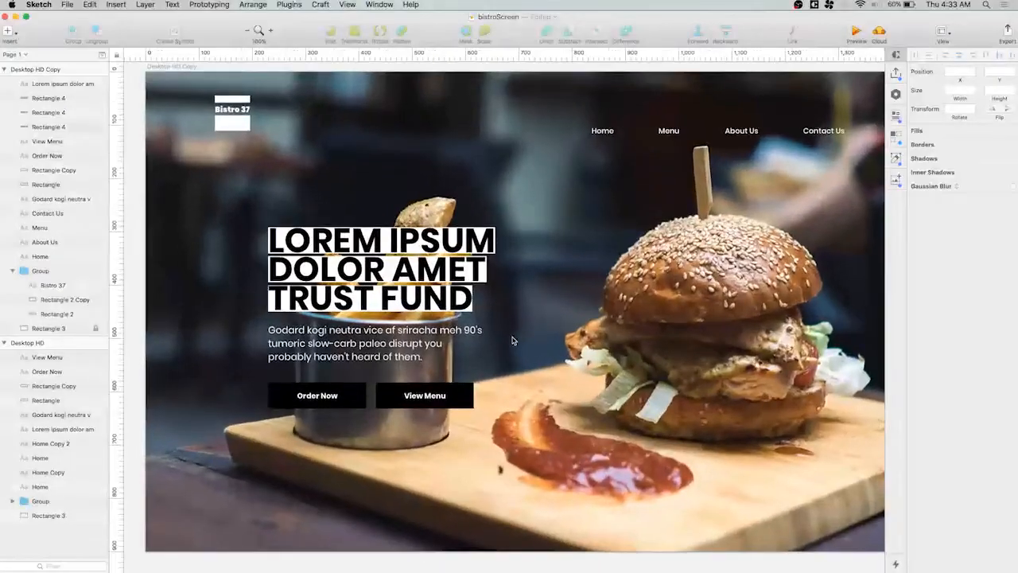
key(super+period)
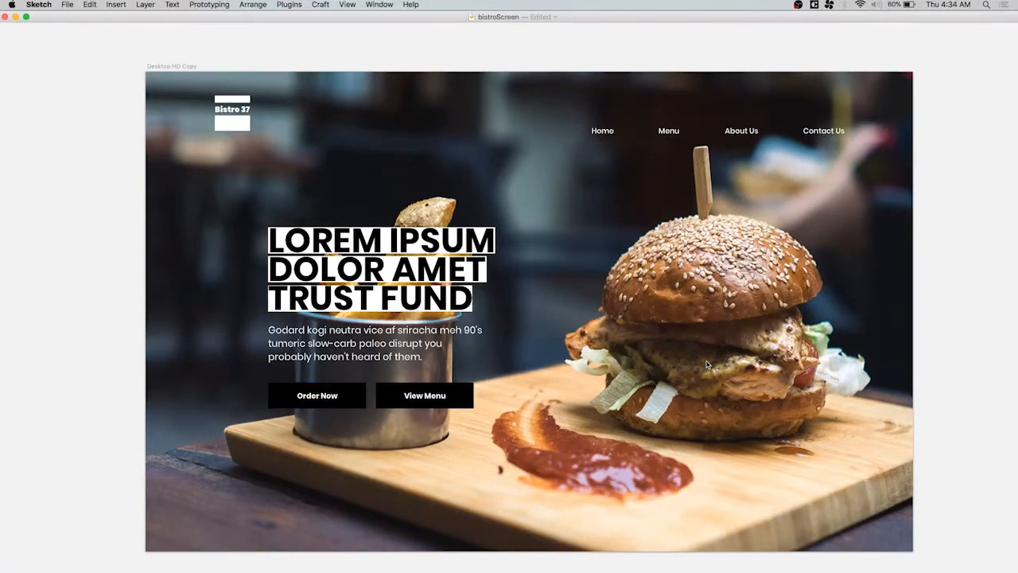
scroll(706, 365, right, 3)
scroll(706, 365, down, 1)
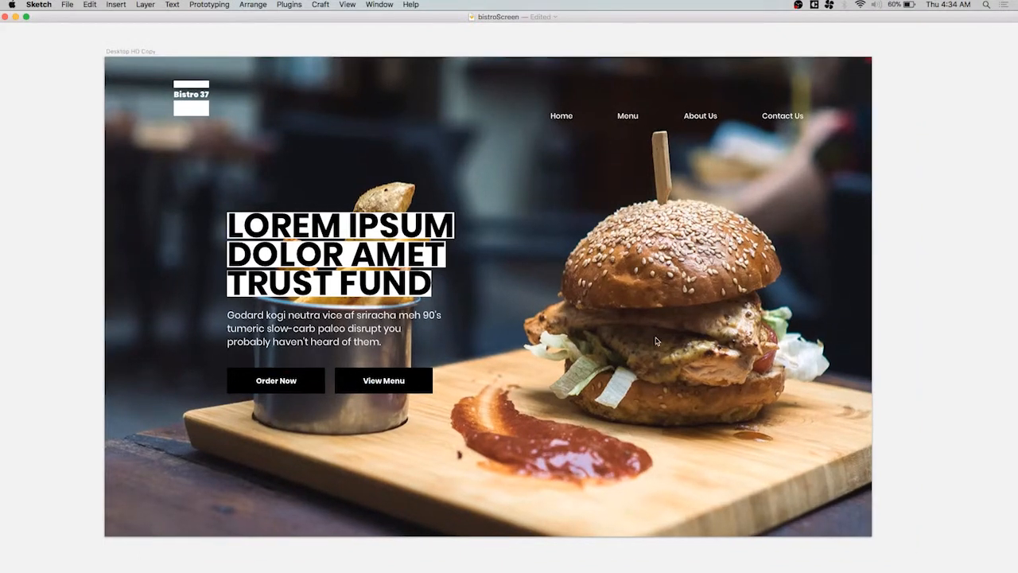